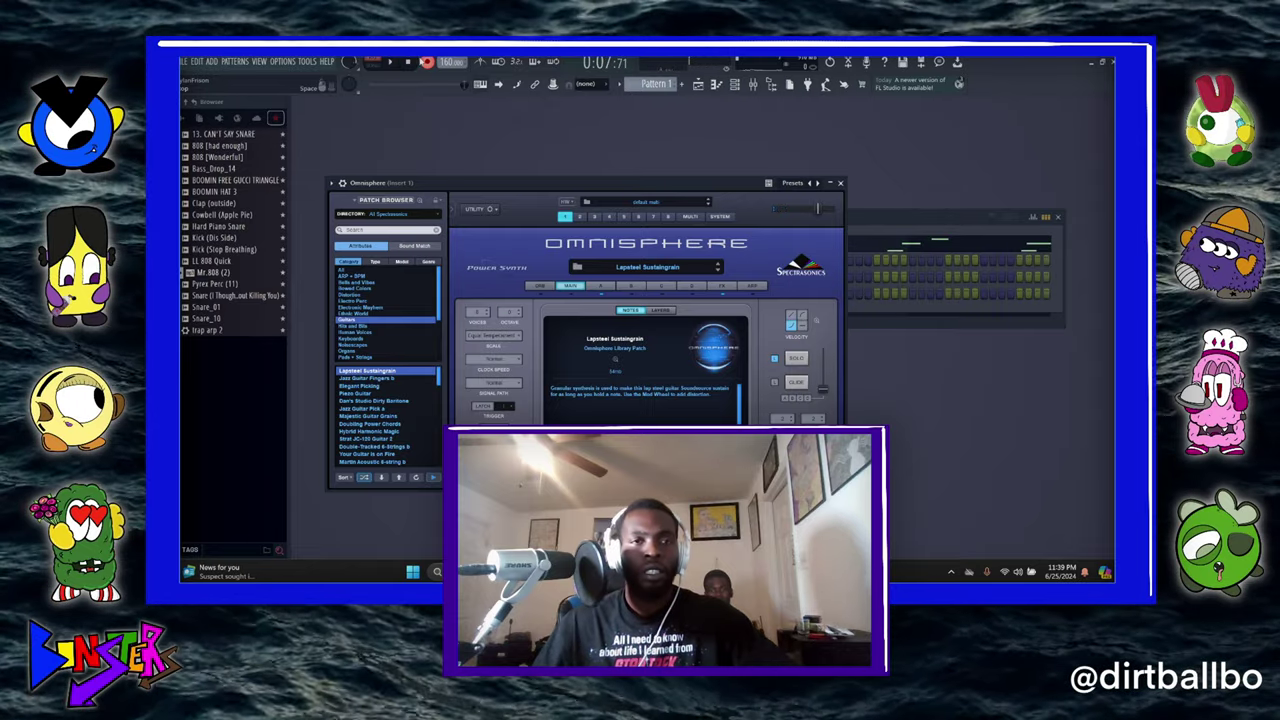
# - Move the entire Omnisphere melody to the start of the pattern and compress it to fit within the first four bars
pyautogui.click(911, 243)
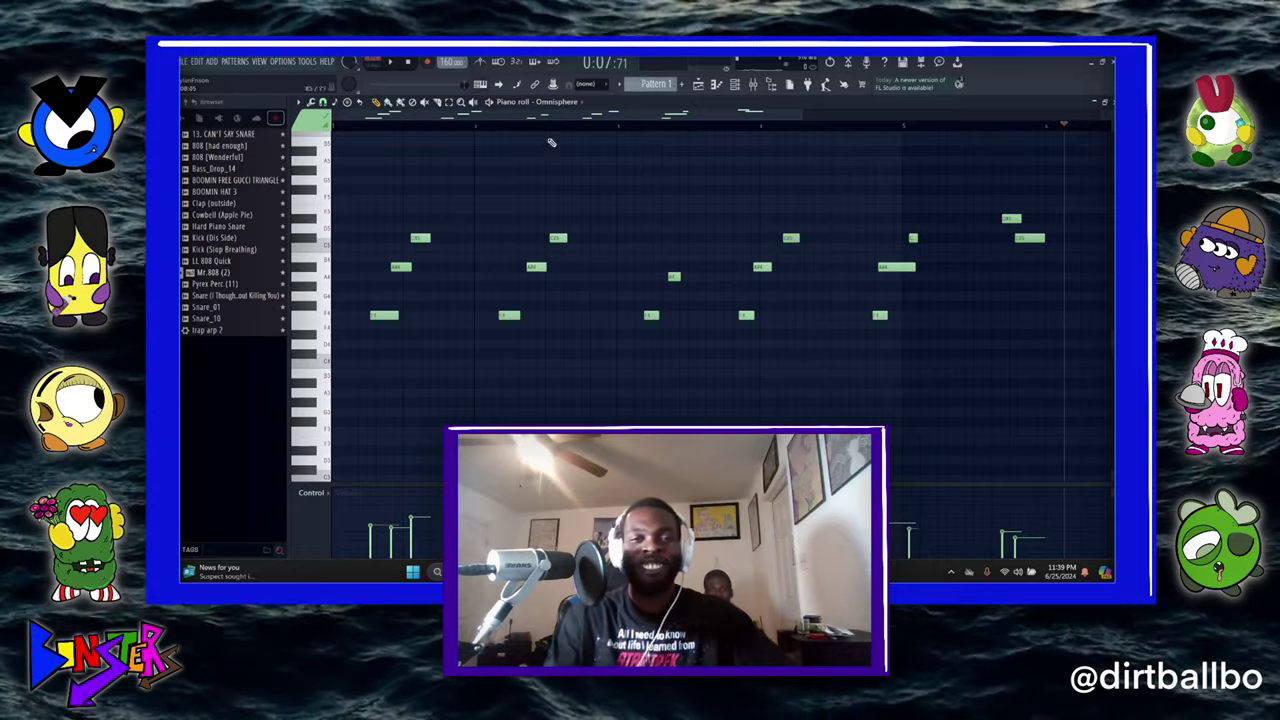
pyautogui.scroll(-2, 545, 128)
pyautogui.click(449, 104)
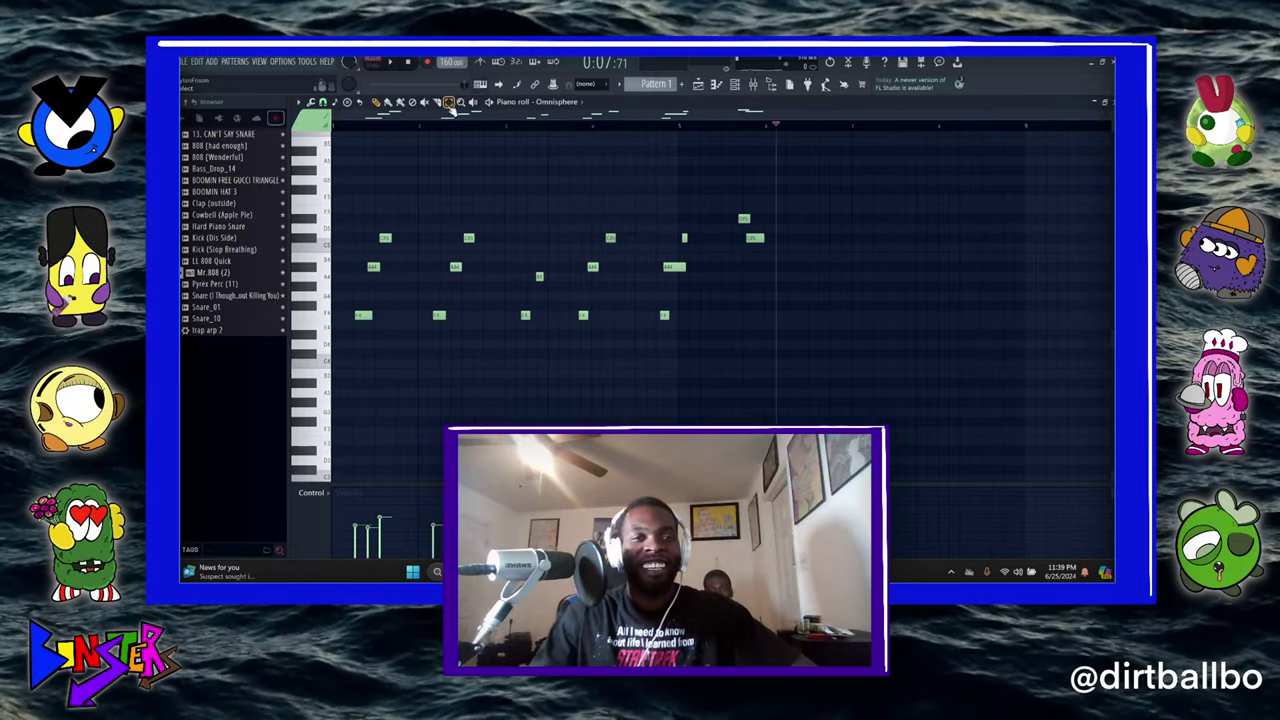
pyautogui.moveTo(870, 157); pyautogui.dragTo(334, 448)
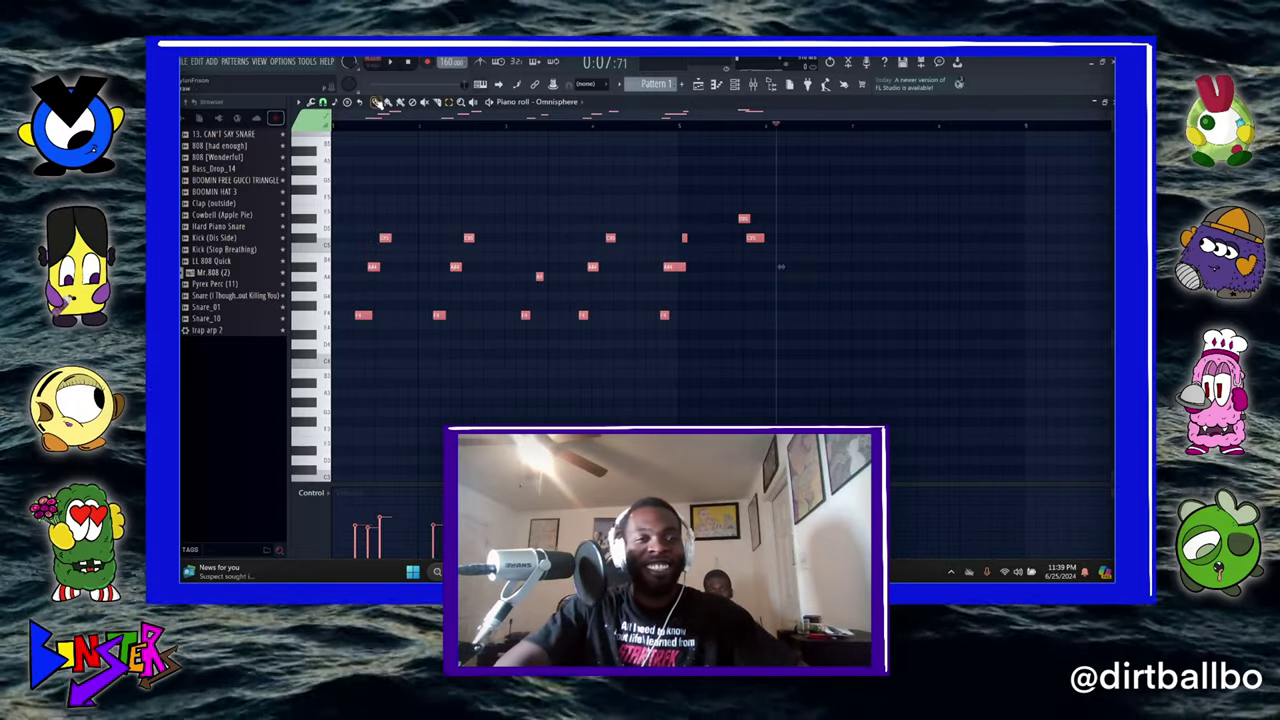
pyautogui.moveTo(367, 326); pyautogui.dragTo(335, 320)
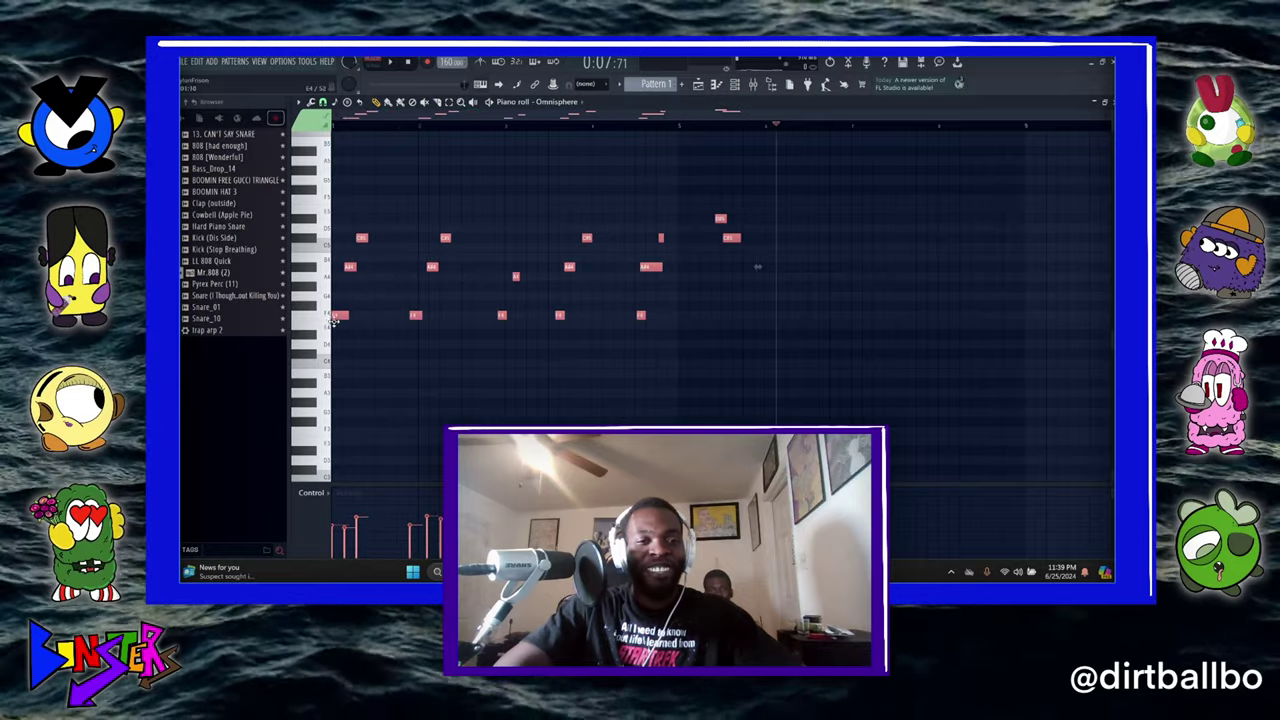
pyautogui.moveTo(762, 268); pyautogui.dragTo(673, 290)
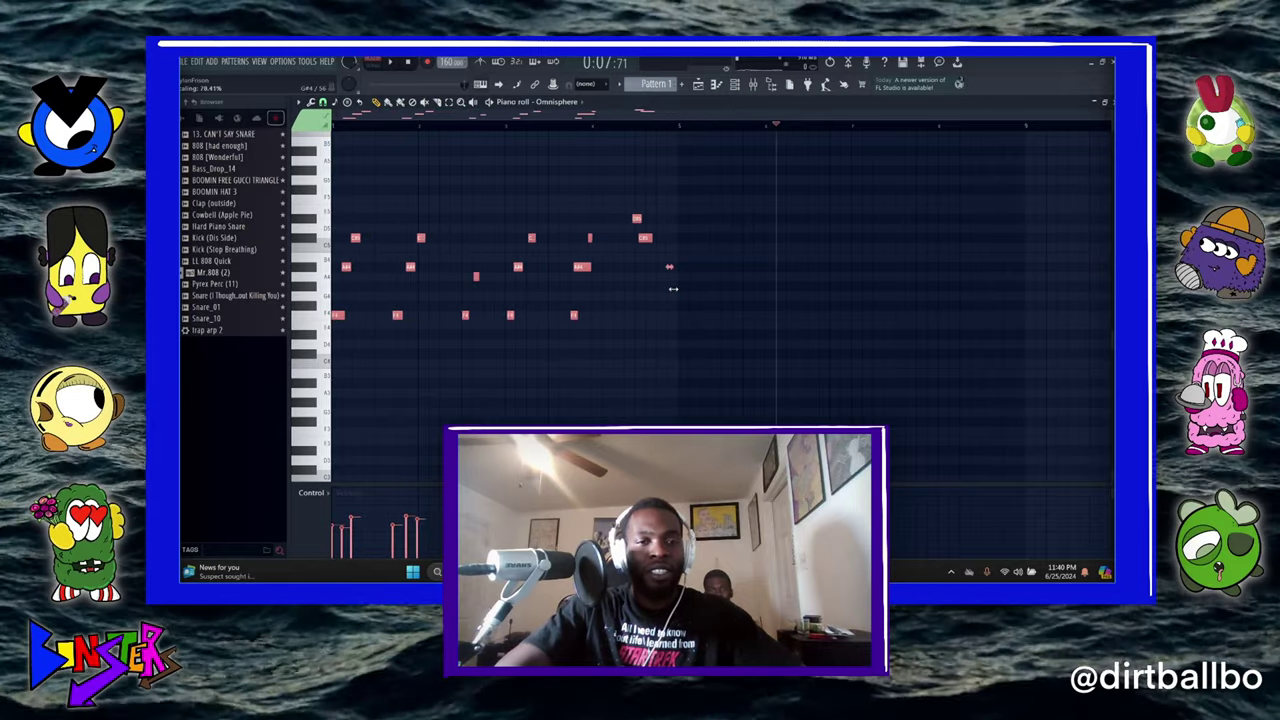
# - Start playback and adjust the timing of the melody's second three-note group around the start of bar 2
pyautogui.press('space')
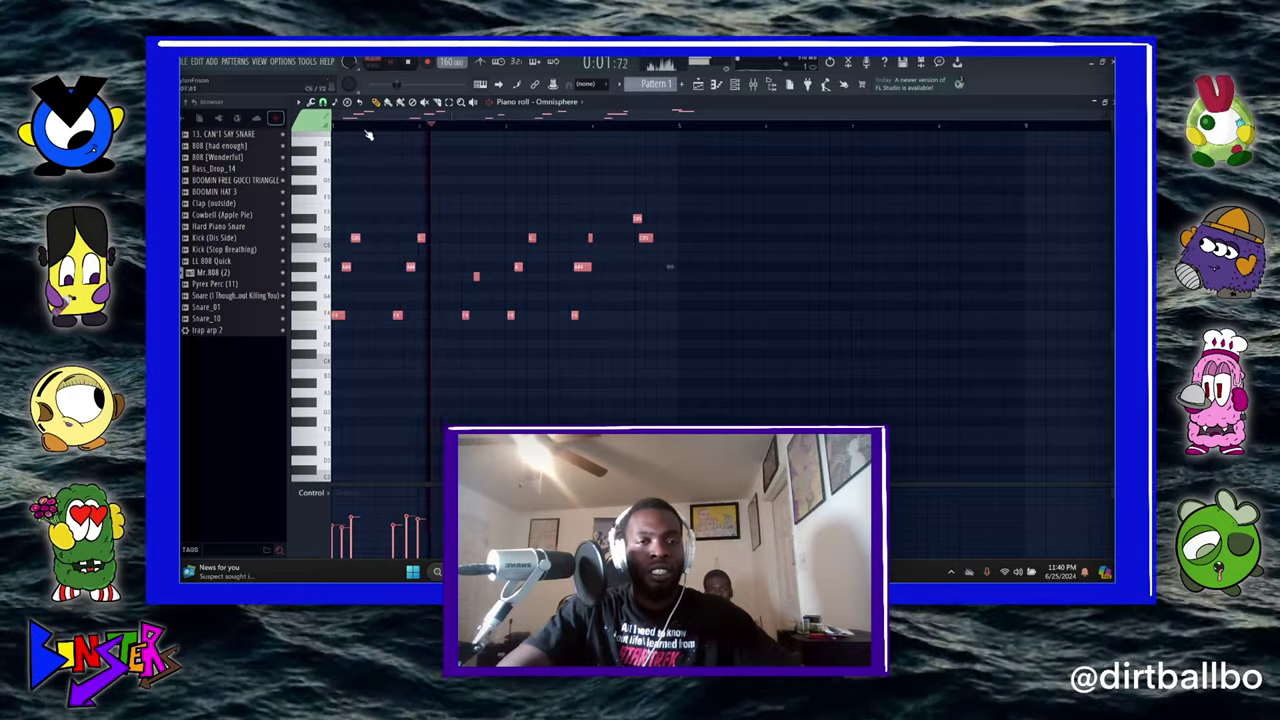
pyautogui.scroll(4, 367, 126)
pyautogui.keyDown('ctrl'); pyautogui.click(449, 306); pyautogui.keyUp('ctrl')
pyautogui.moveTo(467, 312); pyautogui.dragTo(479, 309)
pyautogui.click(501, 261)
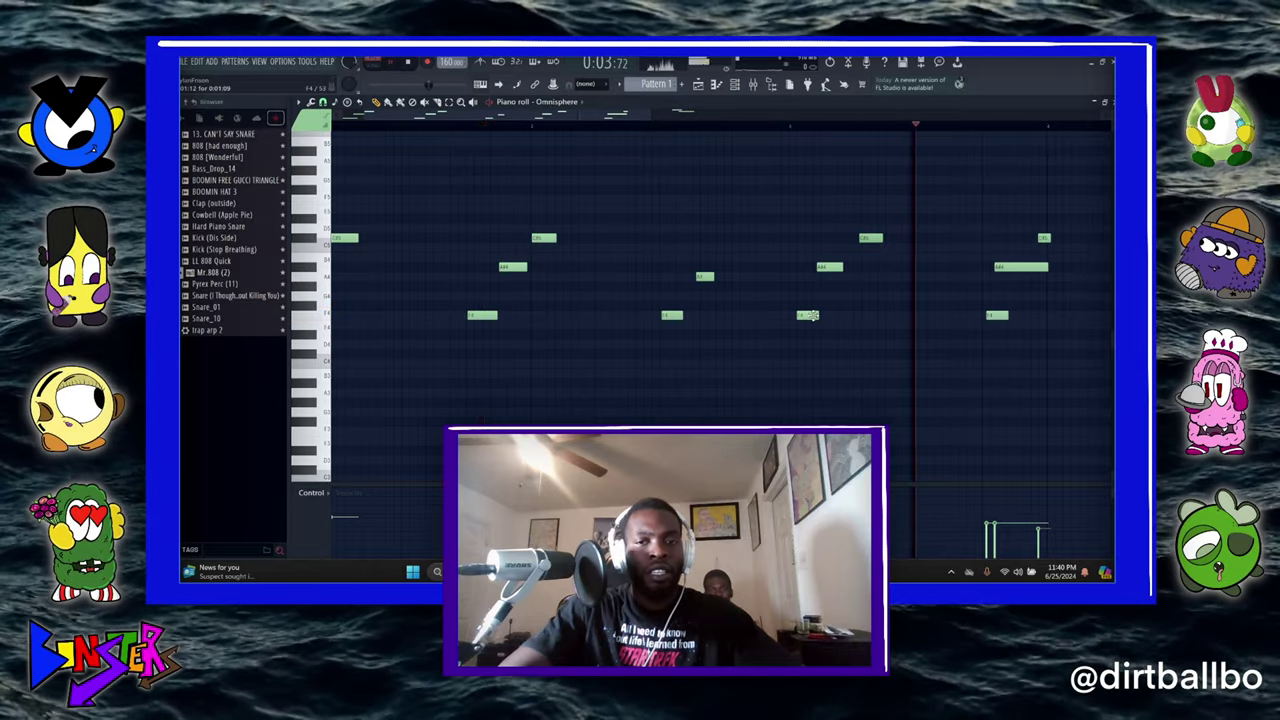
# - Nudge the notes of the last two F, A#, C# groups into time and move the melody's final C#5 note slightly later
pyautogui.moveTo(811, 316); pyautogui.dragTo(803, 316)
pyautogui.moveTo(823, 267); pyautogui.dragTo(869, 236)
pyautogui.moveTo(1000, 313); pyautogui.dragTo(996, 313)
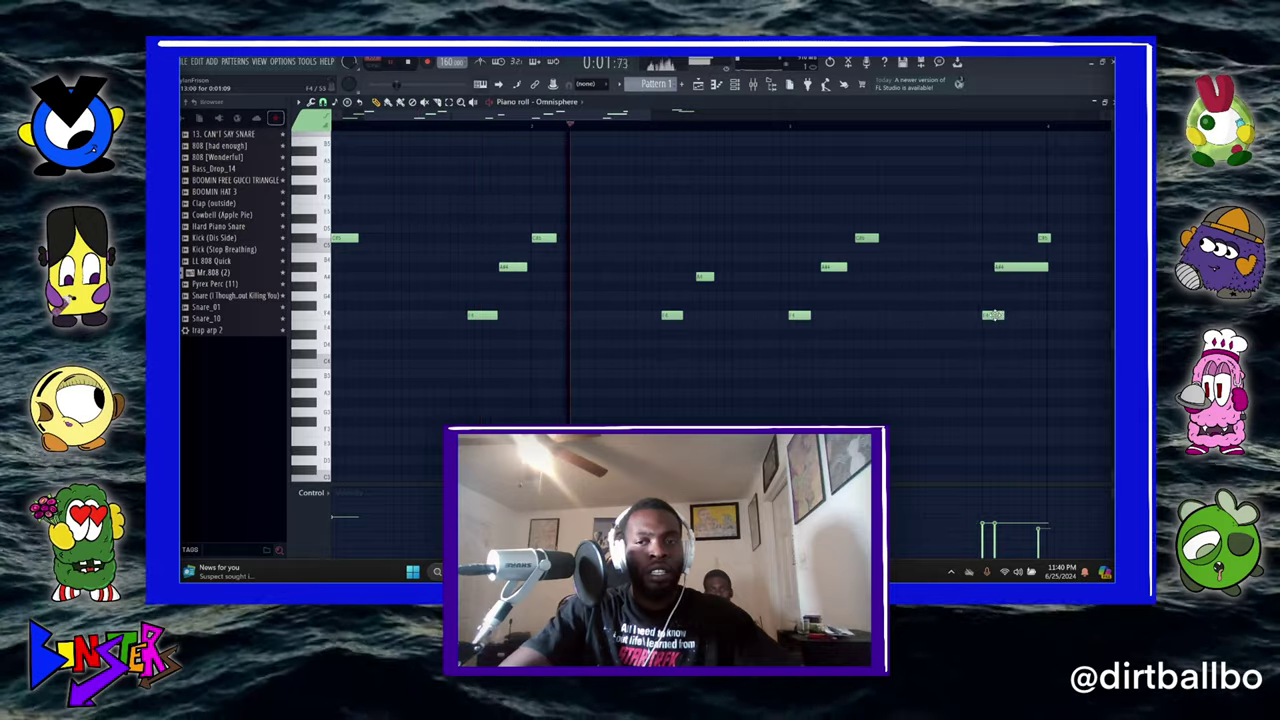
pyautogui.moveTo(1012, 266); pyautogui.dragTo(1056, 238)
pyautogui.moveTo(614, 117); pyautogui.dragTo(770, 145)
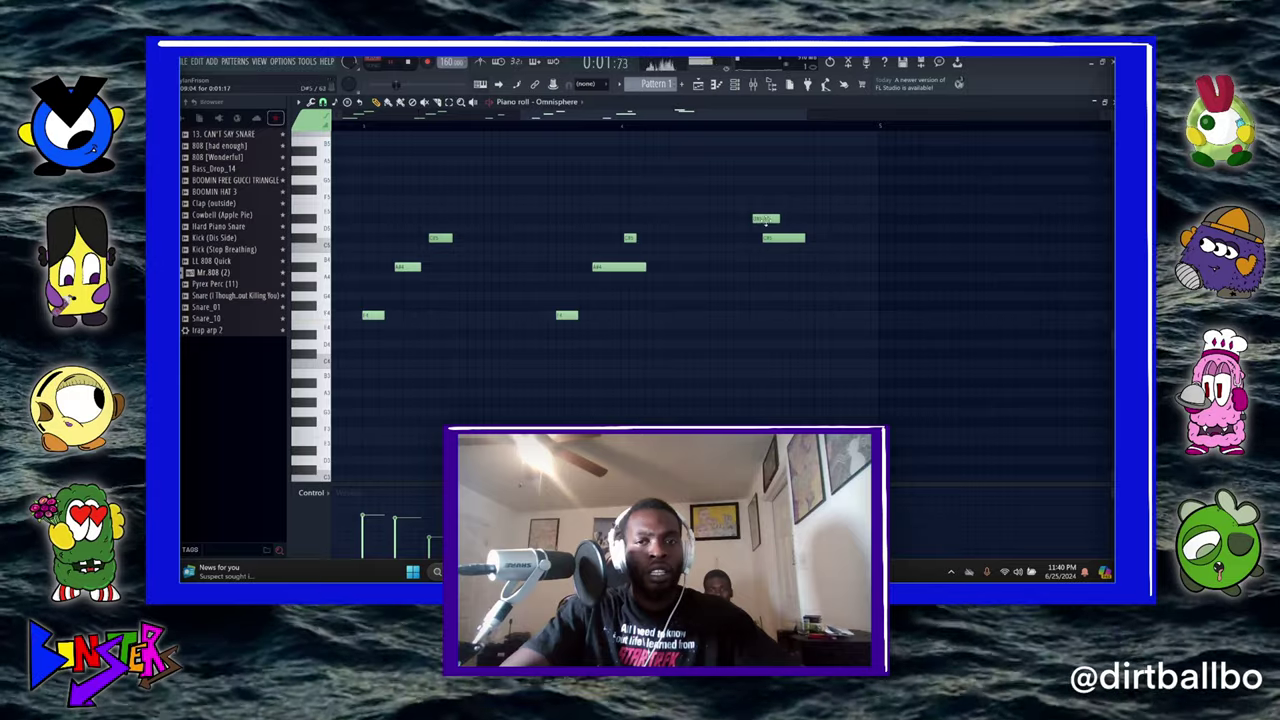
pyautogui.moveTo(780, 238); pyautogui.dragTo(801, 237)
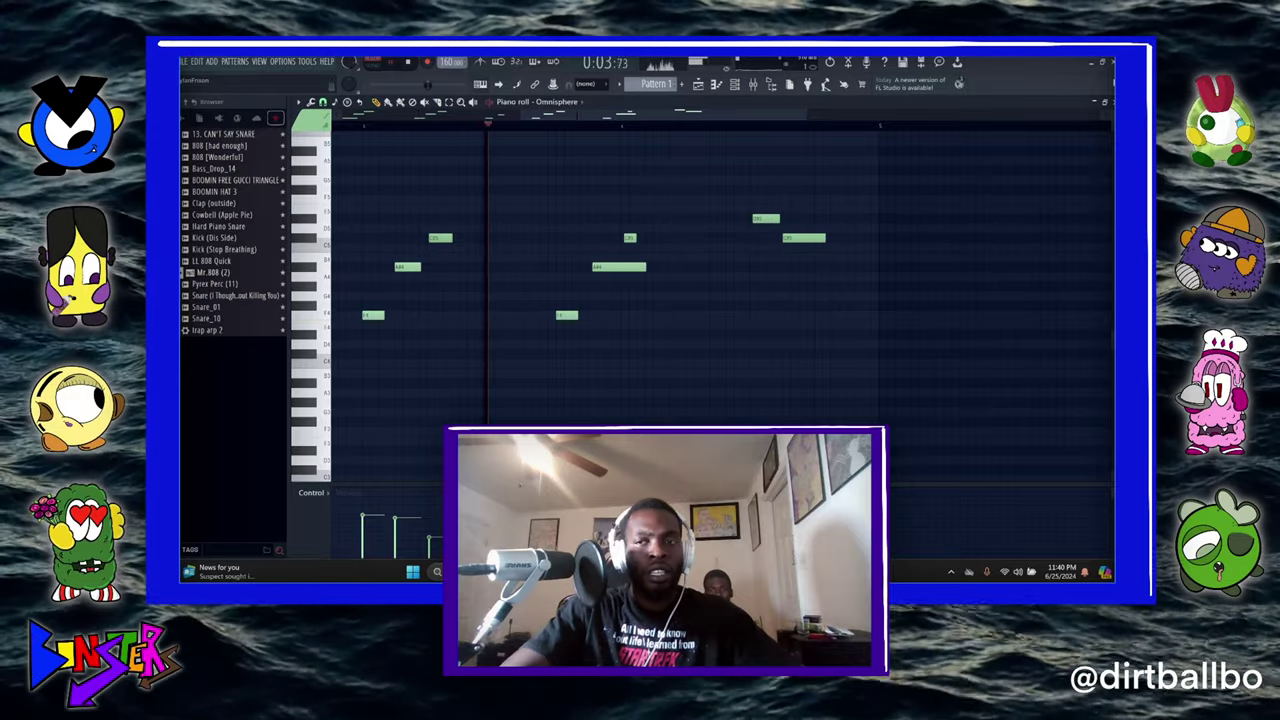
pyautogui.click(1112, 102)
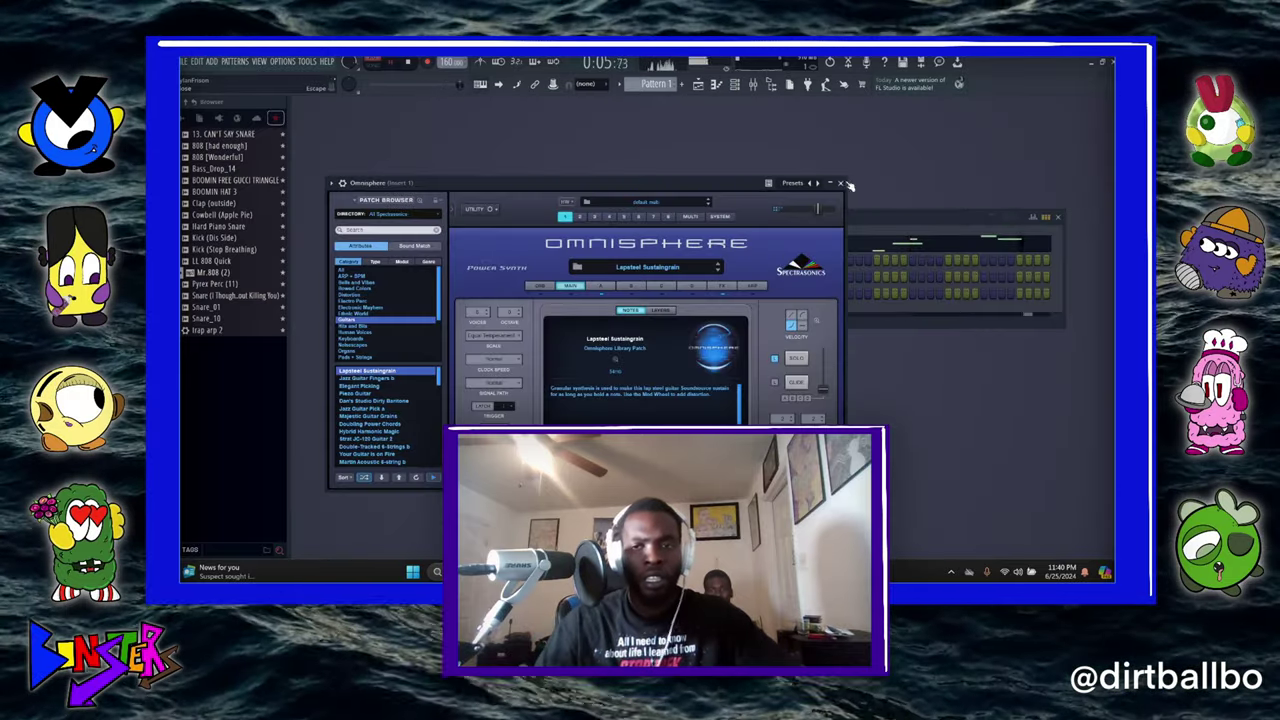
# - Close the Omnisphere window and clone its channel in the channel rack
pyautogui.click(842, 184)
pyautogui.rightClick(427, 252)
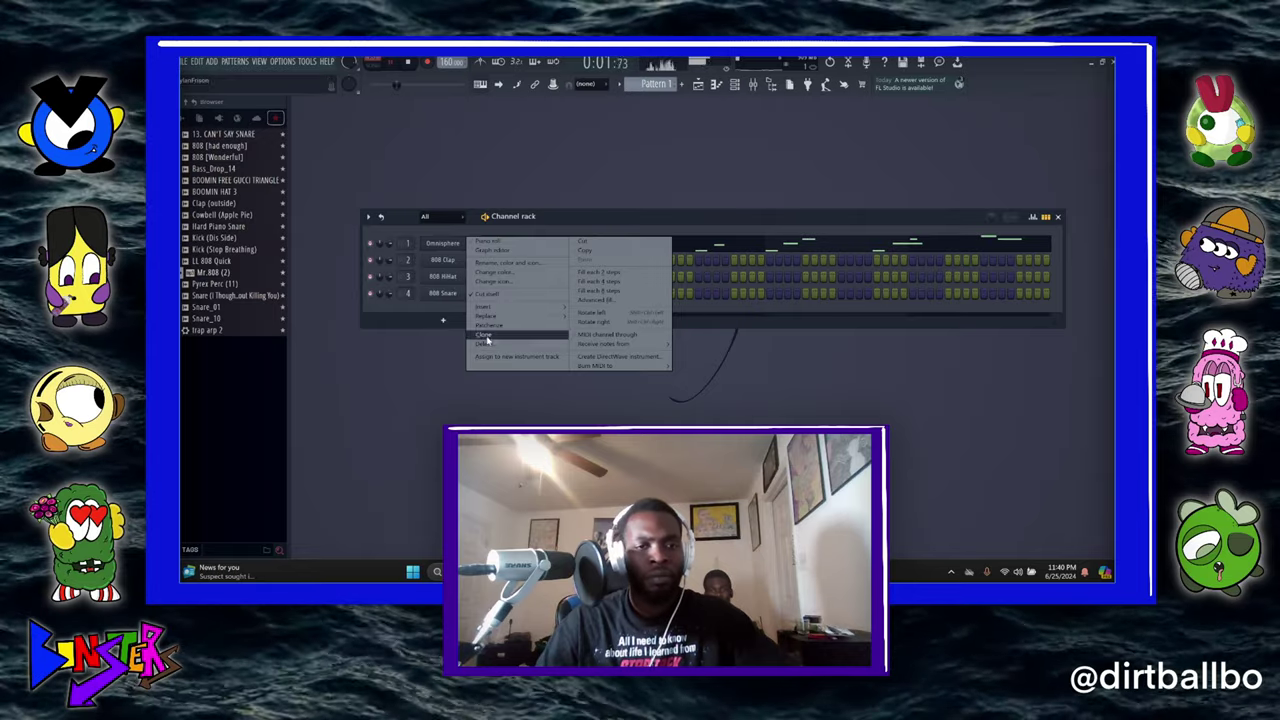
pyautogui.click(487, 335)
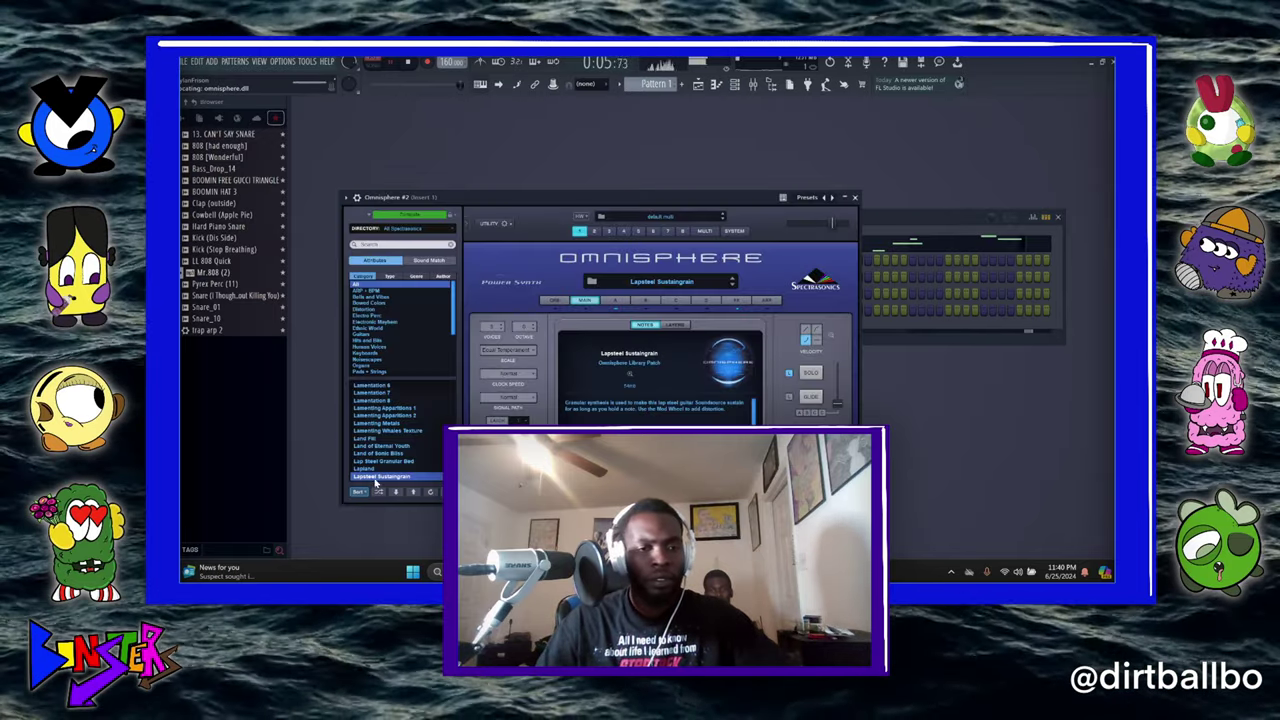
# - Shuffle the cloned Omnisphere's patch list and audition successive patches up to European Octave Wheel
pyautogui.click(376, 497)
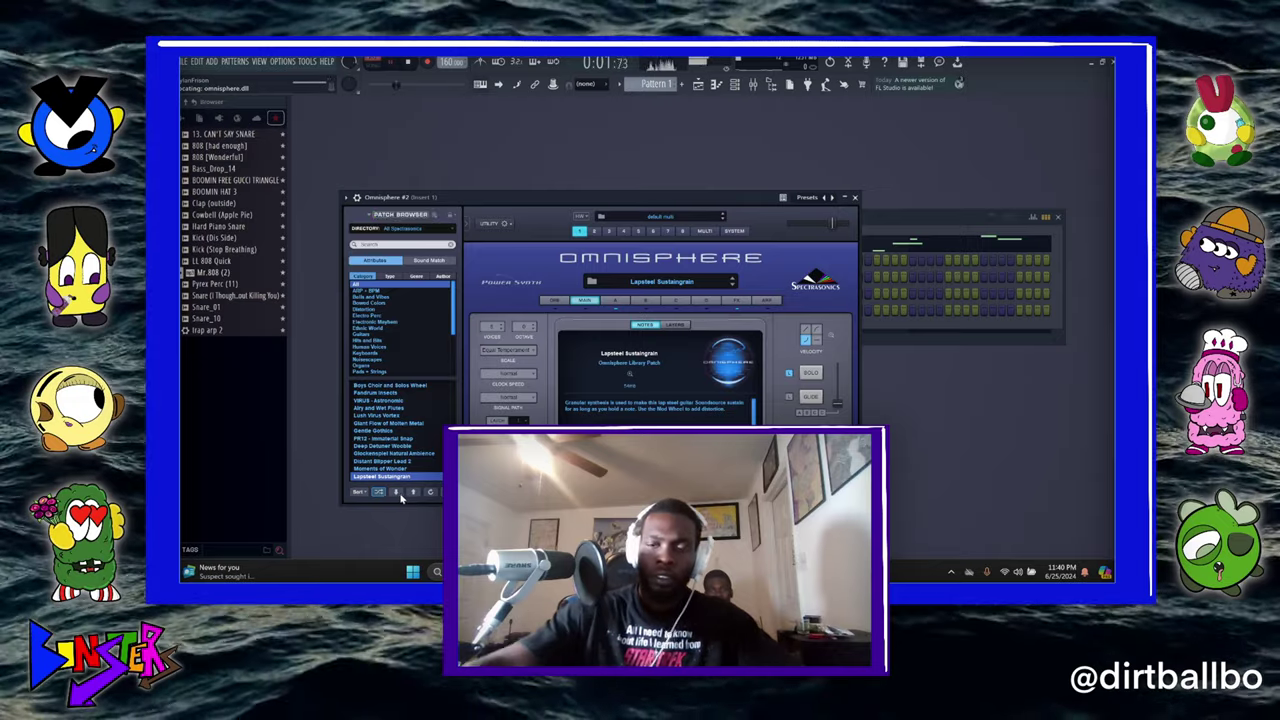
pyautogui.click(399, 493)
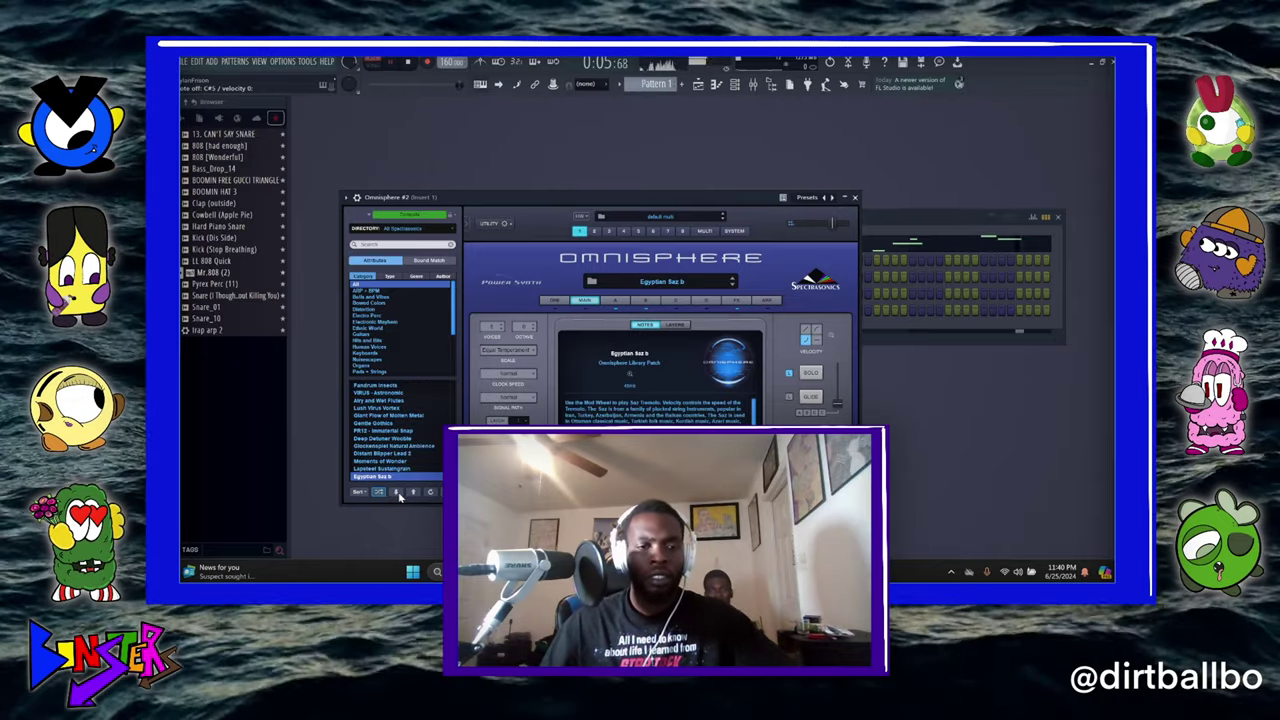
pyautogui.click(399, 494)
pyautogui.click(399, 494)
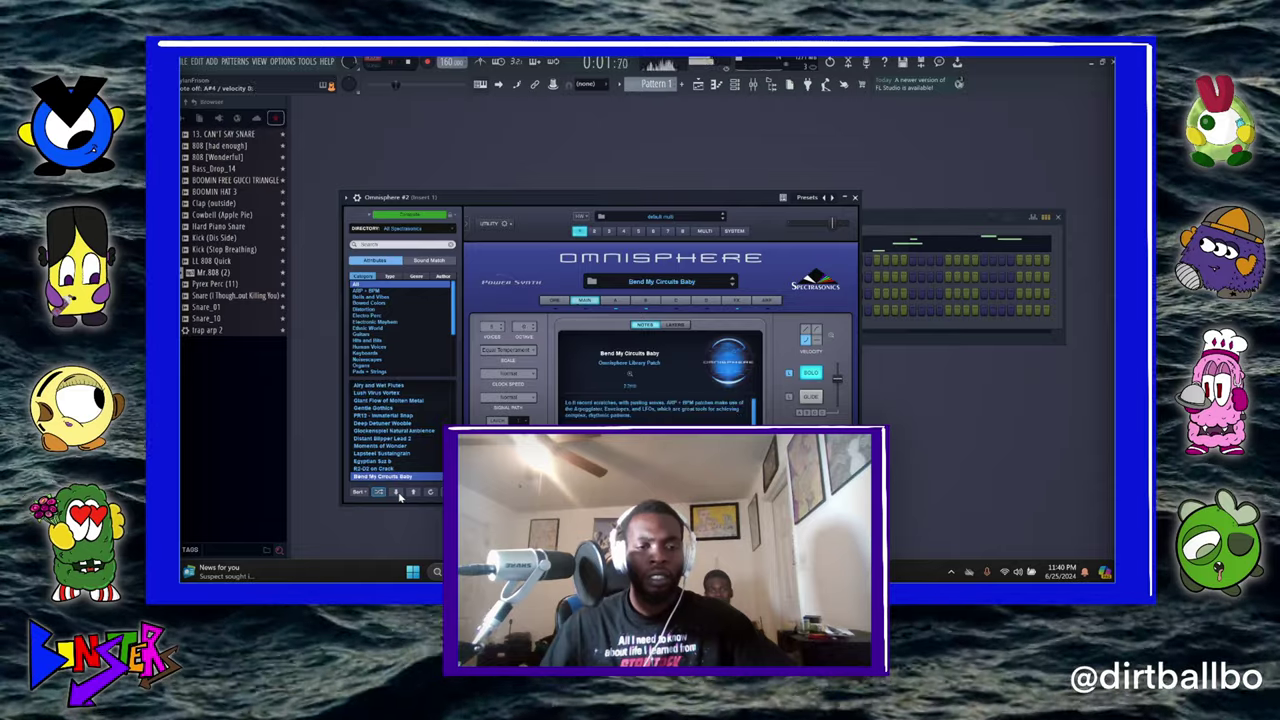
pyautogui.click(399, 494)
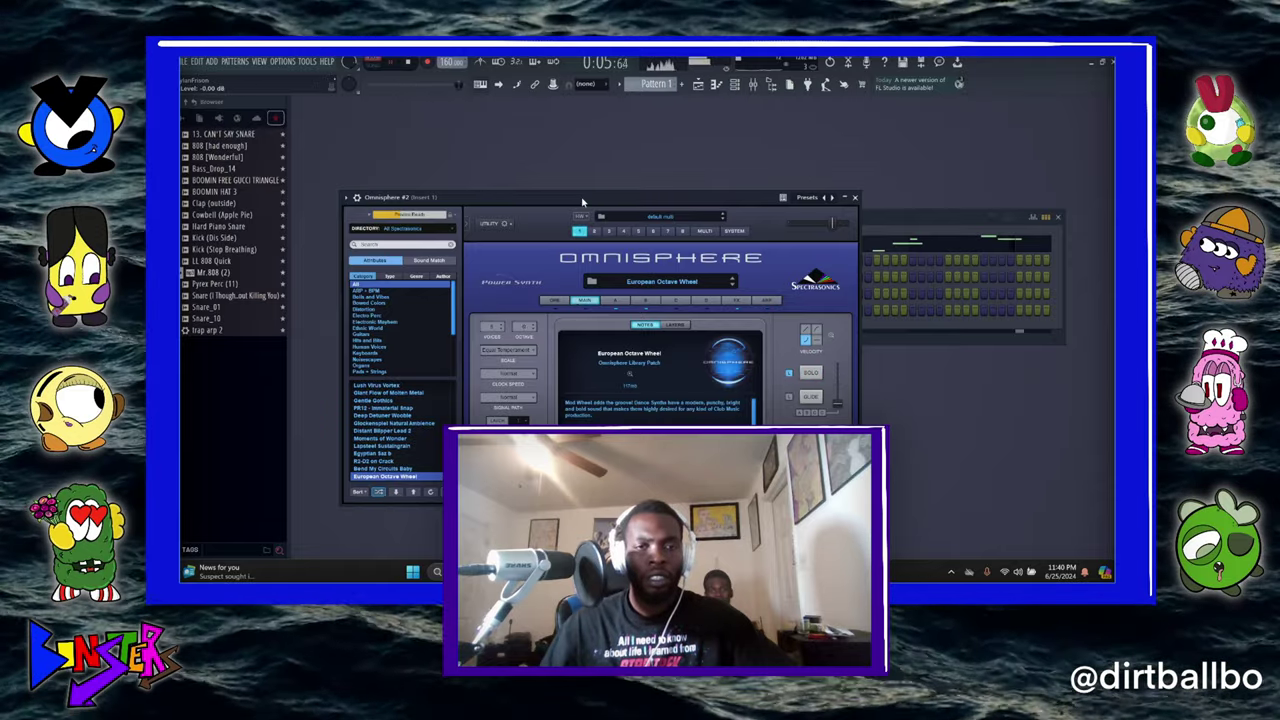
# - Bring up the channel rack and reposition the Omnisphere #2 window so the channel names and patch browser are both visible
pyautogui.moveTo(583, 202); pyautogui.dragTo(648, 262)
pyautogui.press('F6')
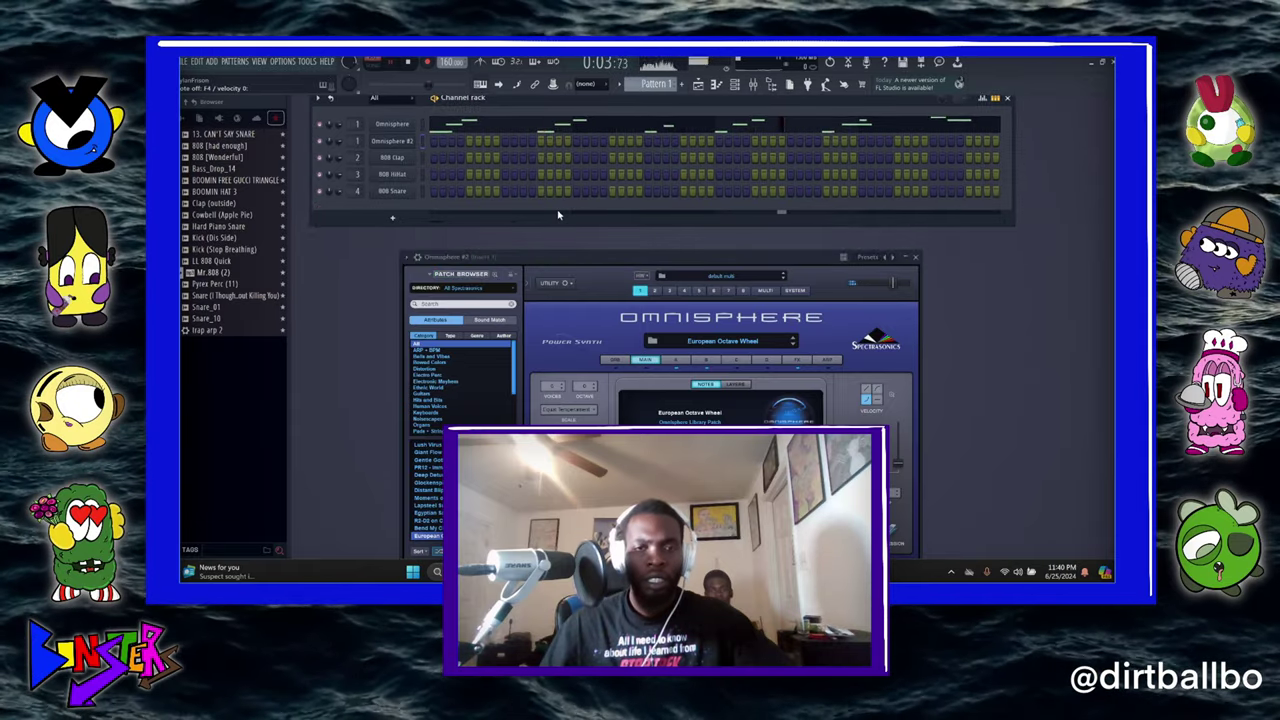
pyautogui.moveTo(520, 268); pyautogui.dragTo(670, 199)
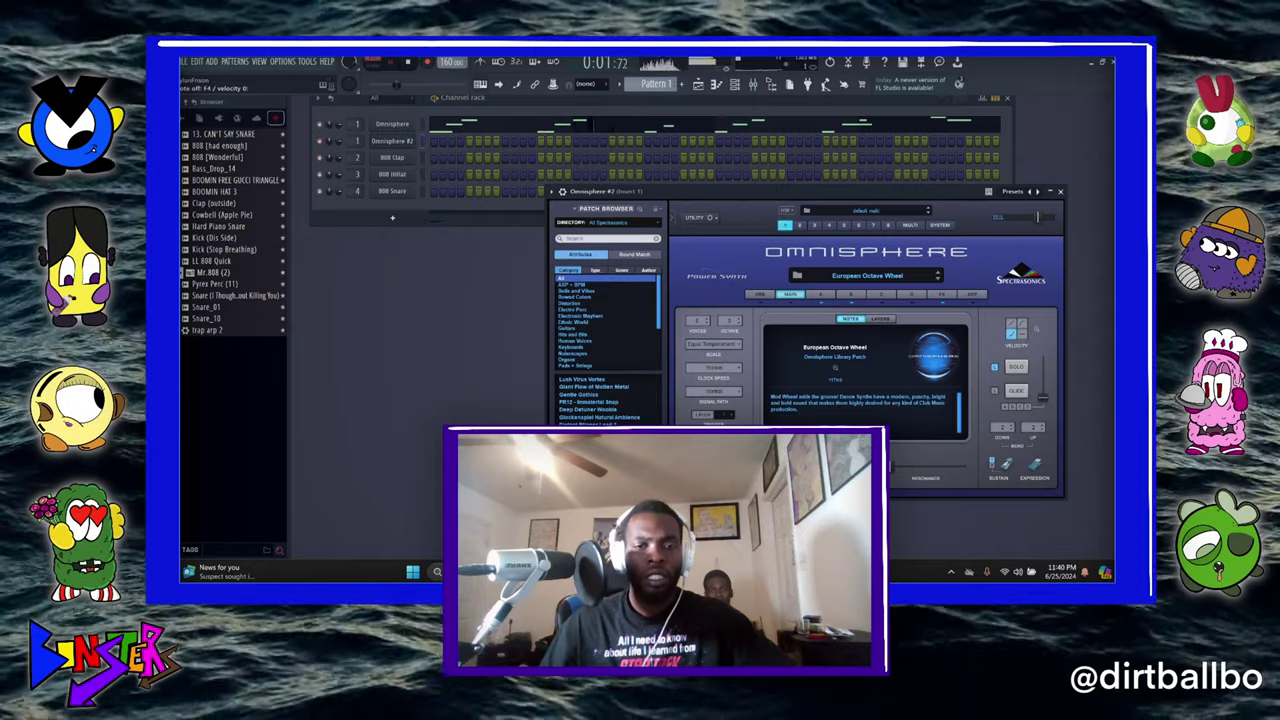
# - Audition further shuffled patches in Omnisphere #2 and load VP-330 Ultravox Chorus
pyautogui.press('Down')
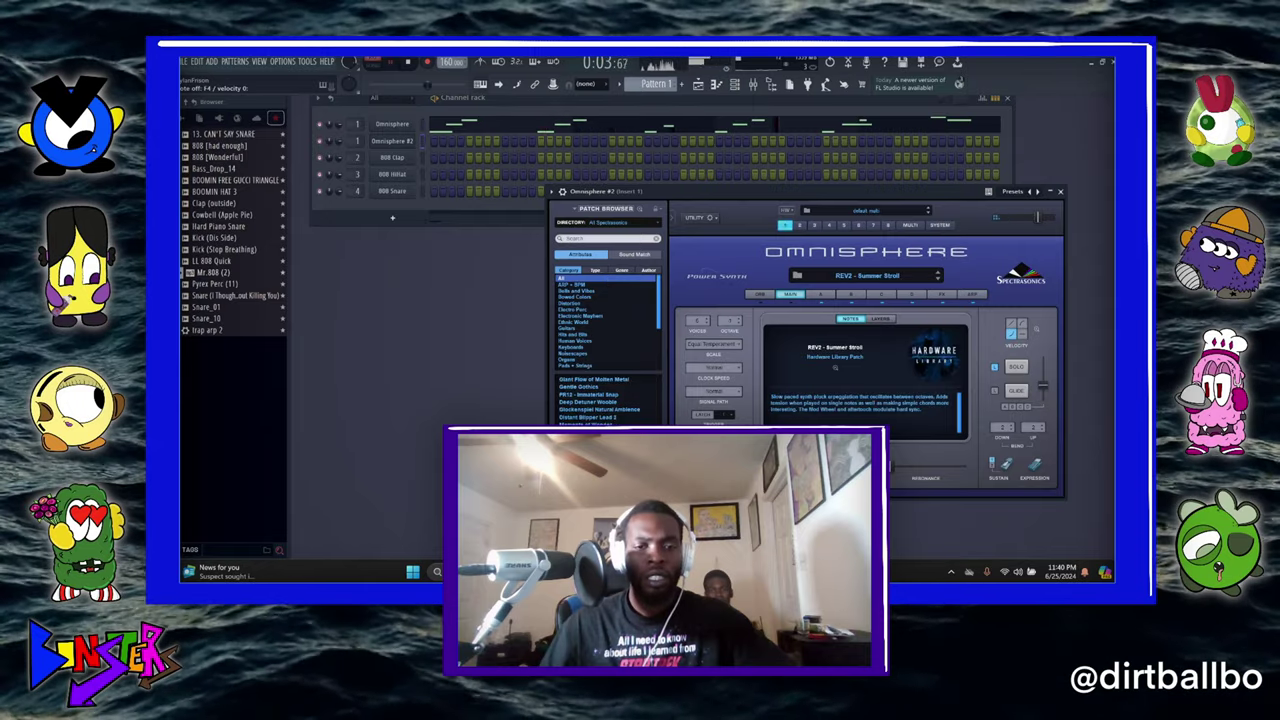
pyautogui.press('Down')
pyautogui.press('Down')
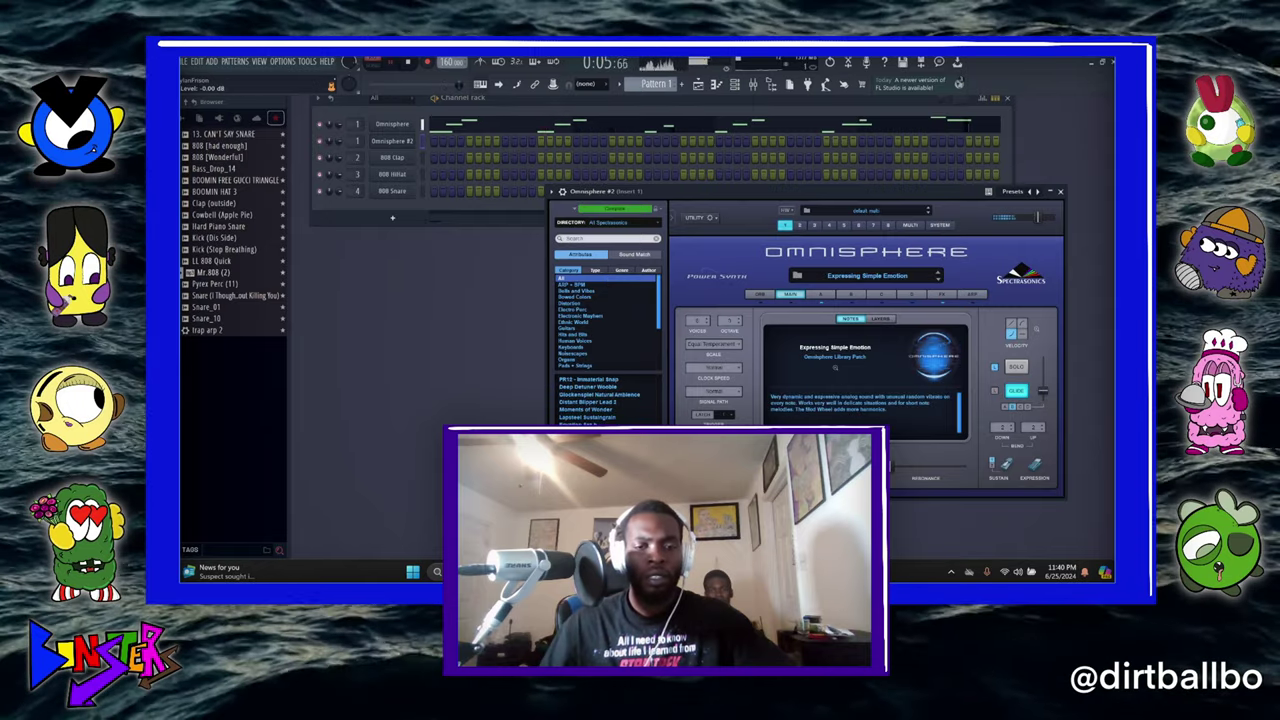
pyautogui.press('Down')
pyautogui.press('Down')
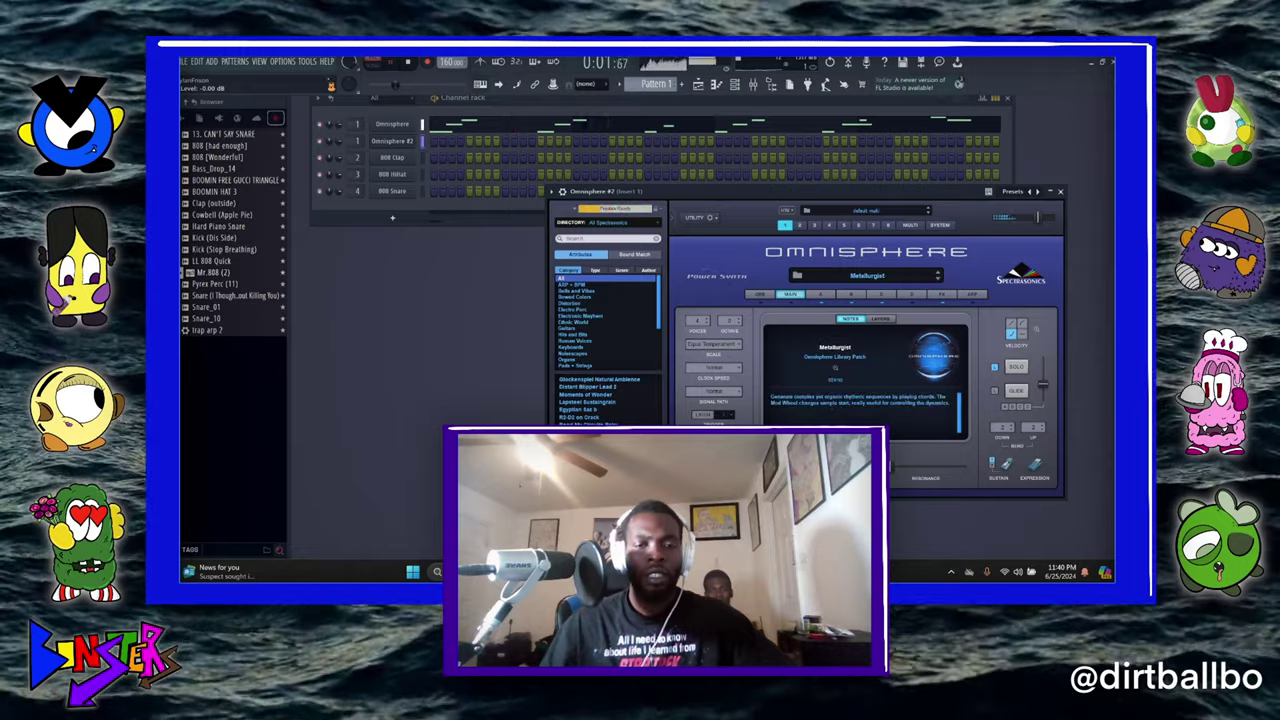
pyautogui.press('Down')
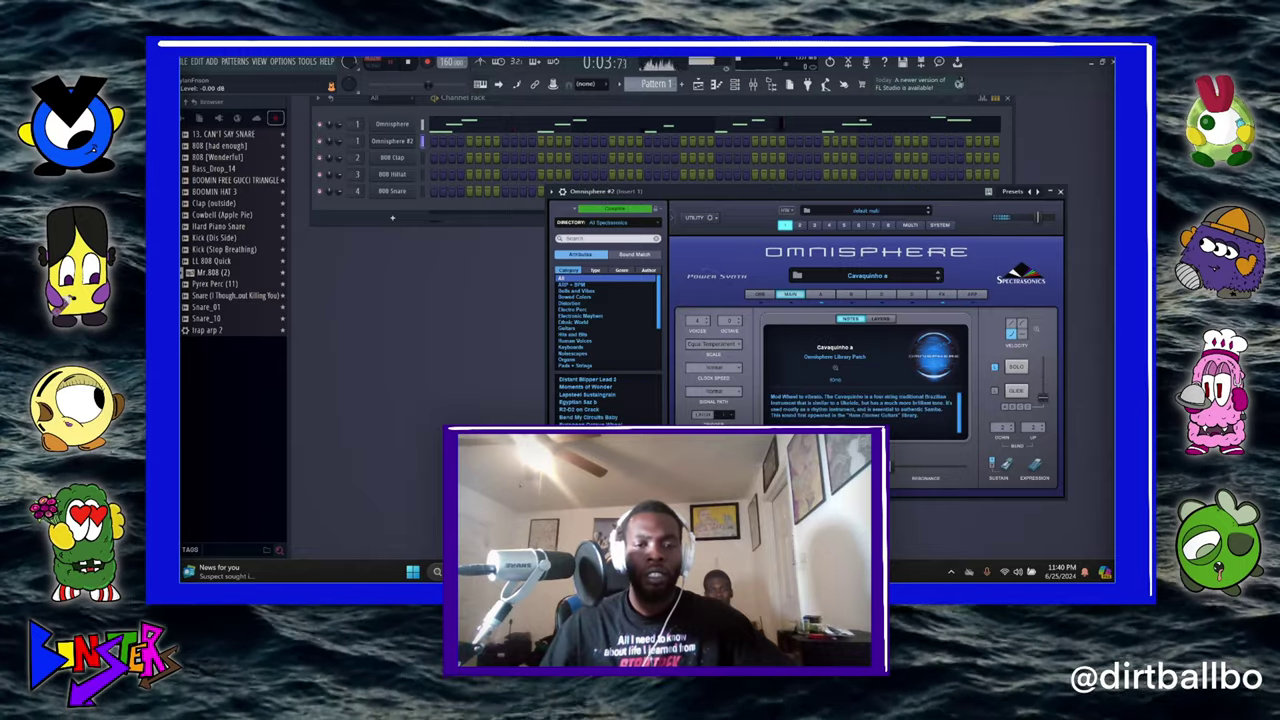
pyautogui.press('Down')
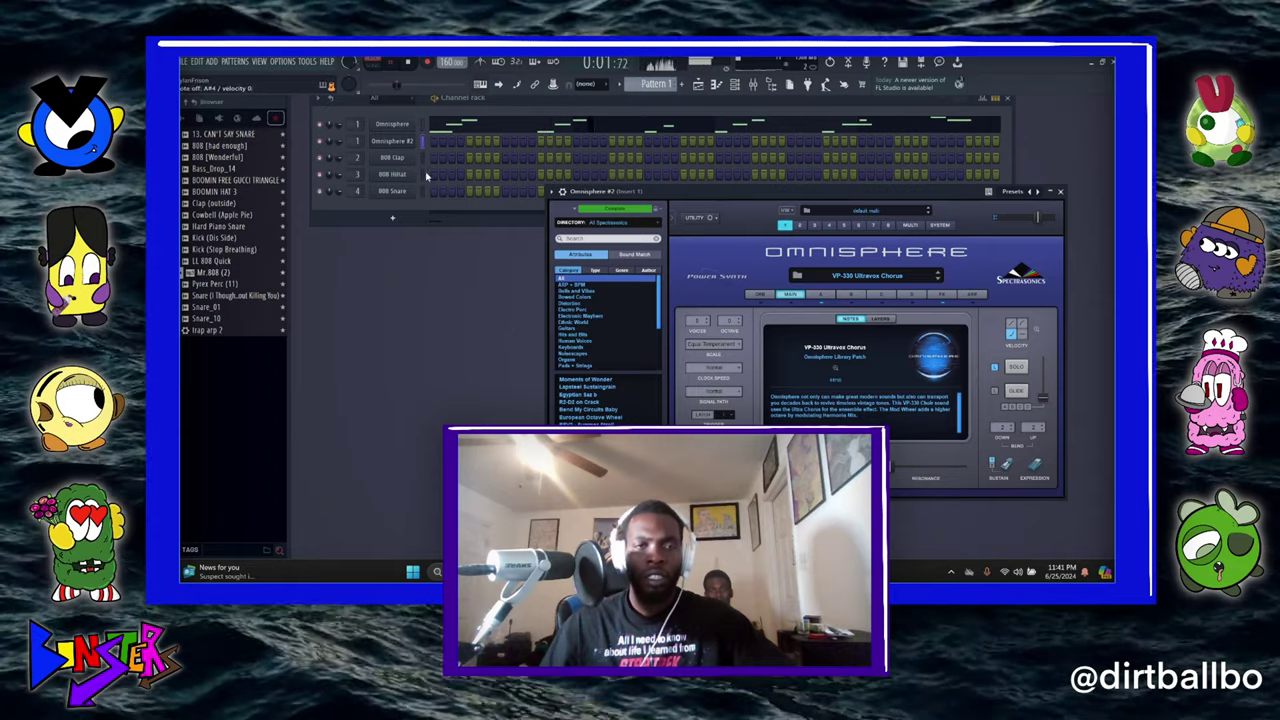
# - Copy the notes of the Omnisphere channel and paste them into the Omnisphere #2 channel
pyautogui.rightClick(400, 127)
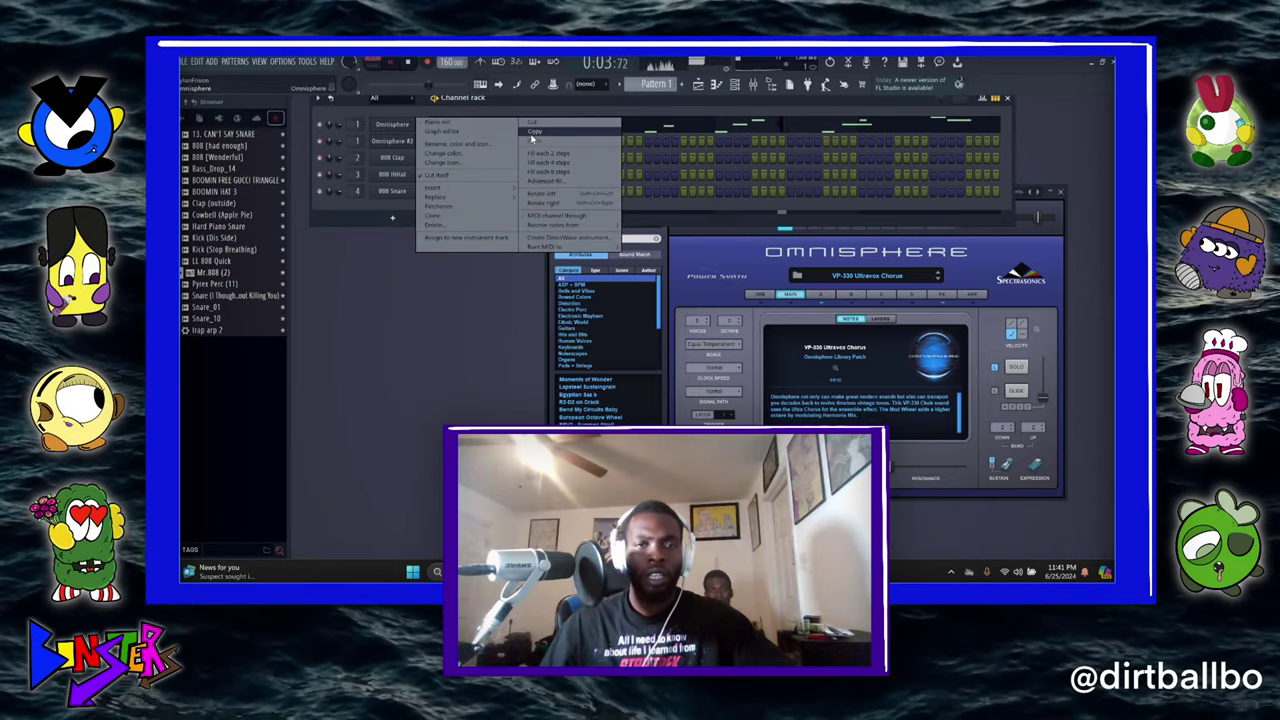
pyautogui.click(533, 131)
pyautogui.rightClick(403, 142)
pyautogui.click(534, 158)
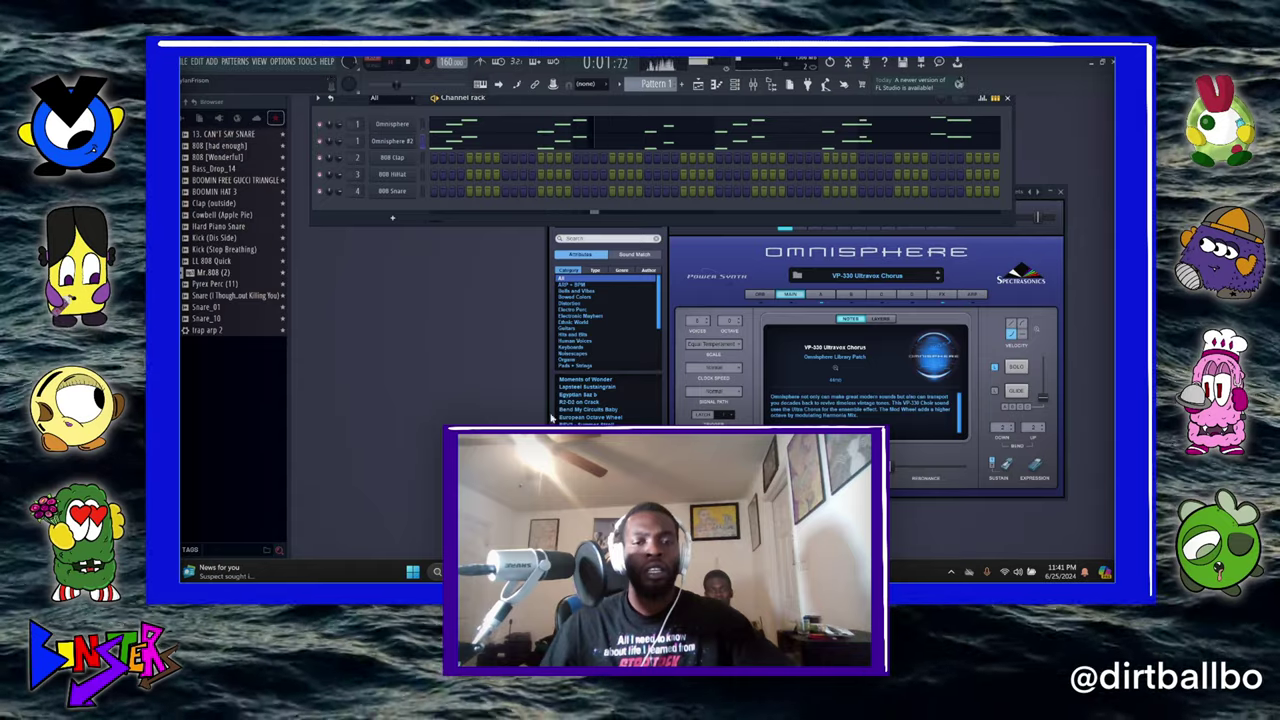
# - Open the Omnisphere #2 channel in the piano roll to check its pasted notes, and close it again
pyautogui.rightClick(395, 141)
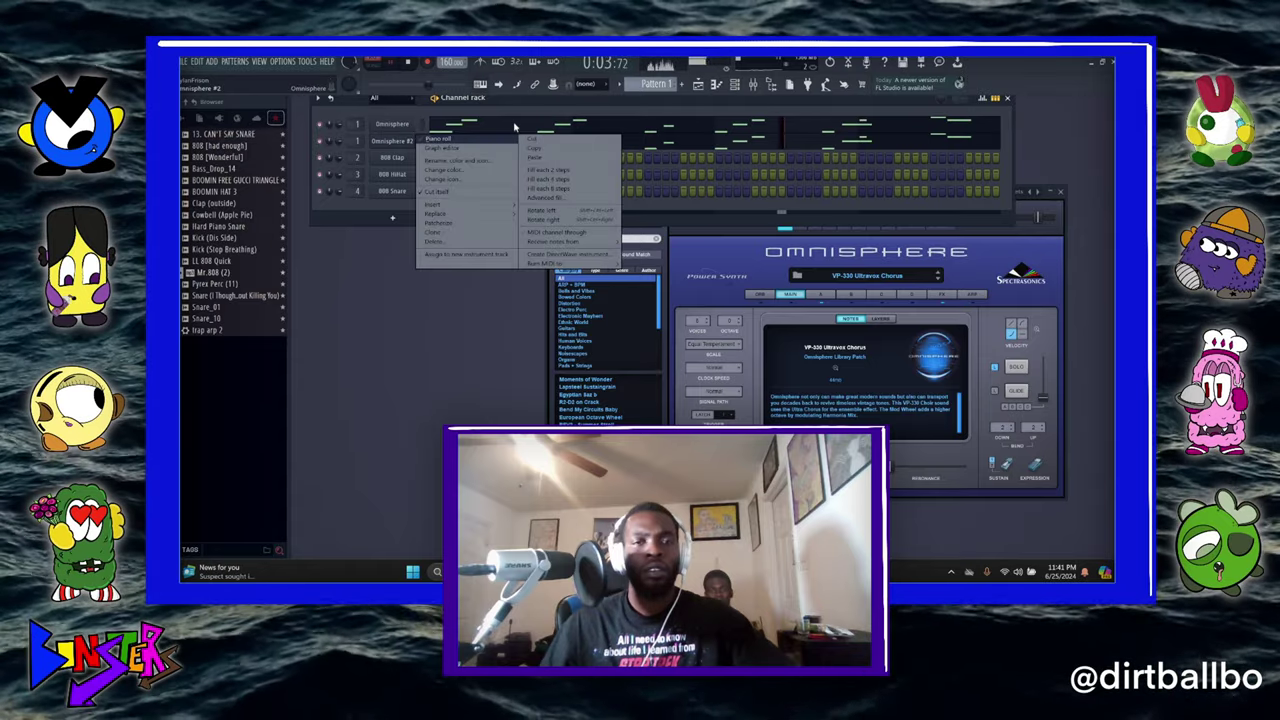
pyautogui.click(438, 138)
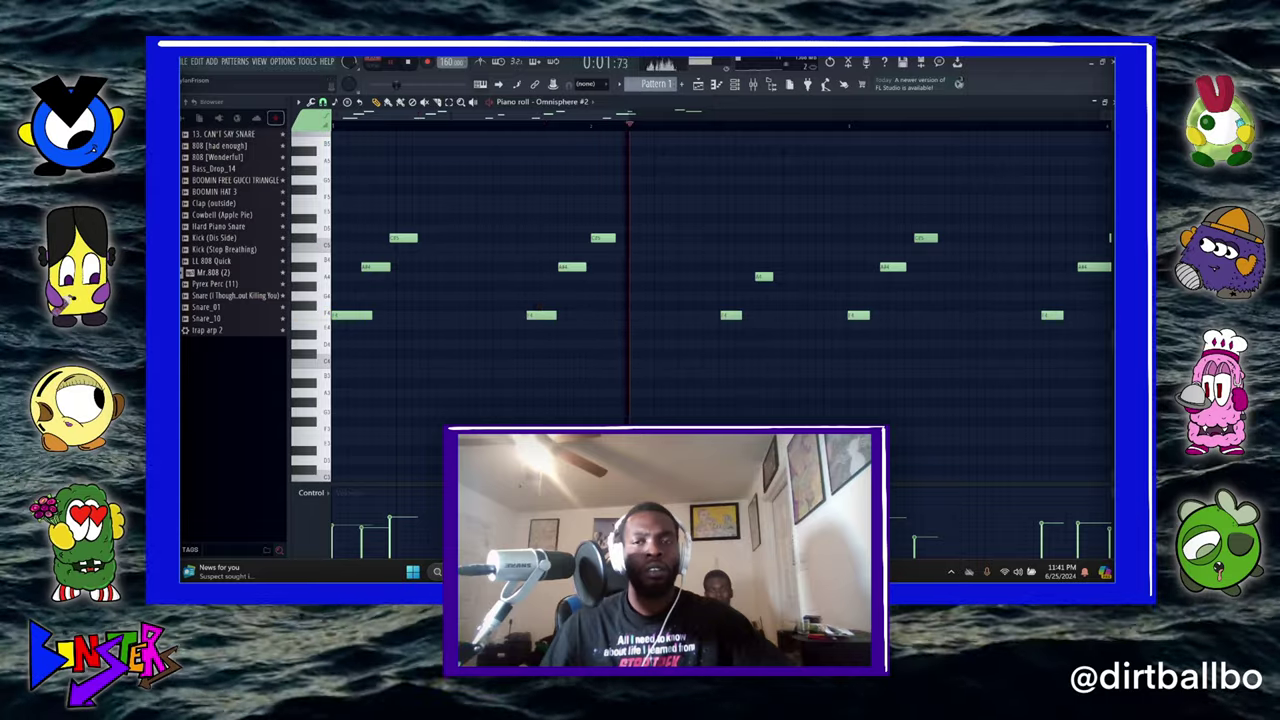
pyautogui.click(1112, 102)
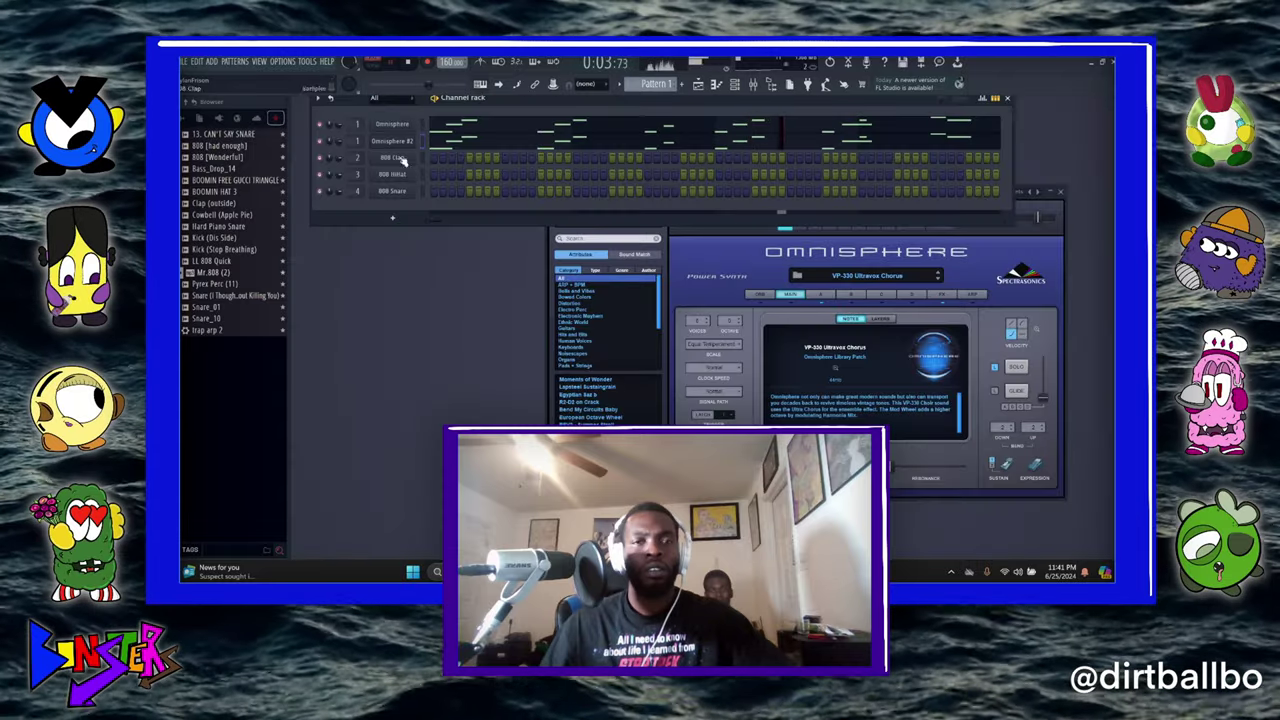
# - Clone the Omnisphere #2 channel and shuffle the patch list of the new Omnisphere instance
pyautogui.rightClick(414, 140)
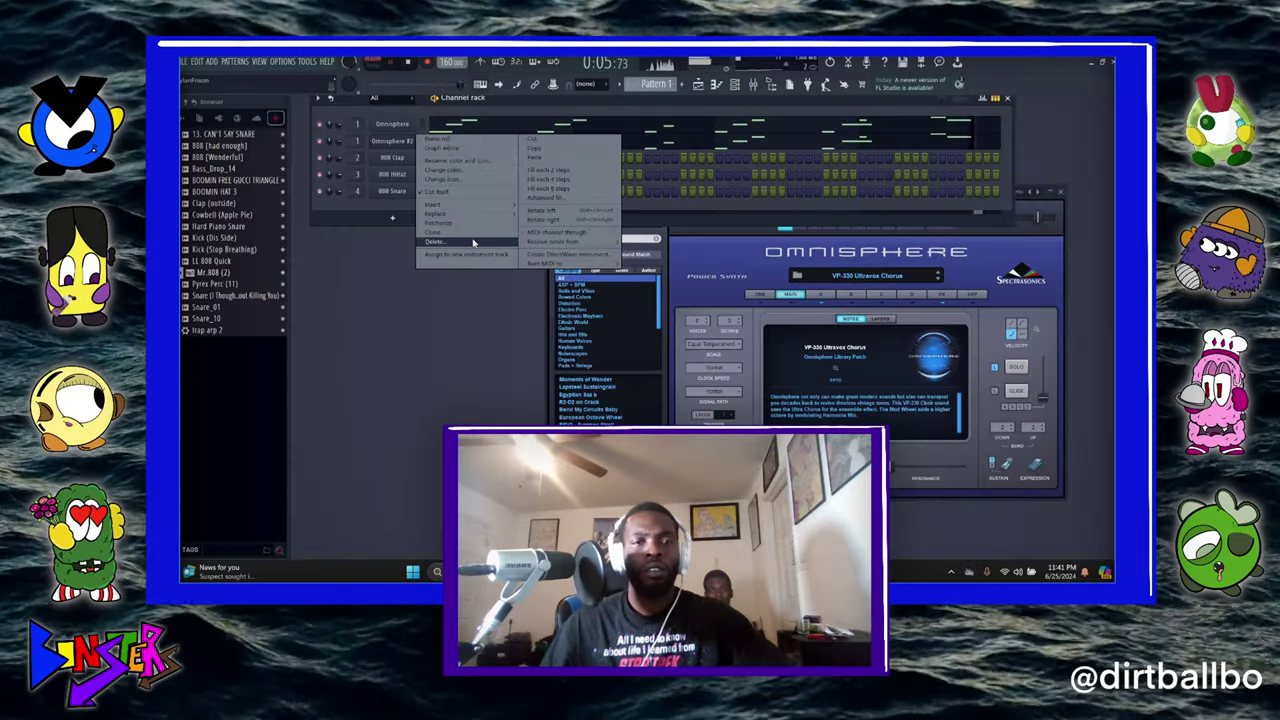
pyautogui.click(474, 234)
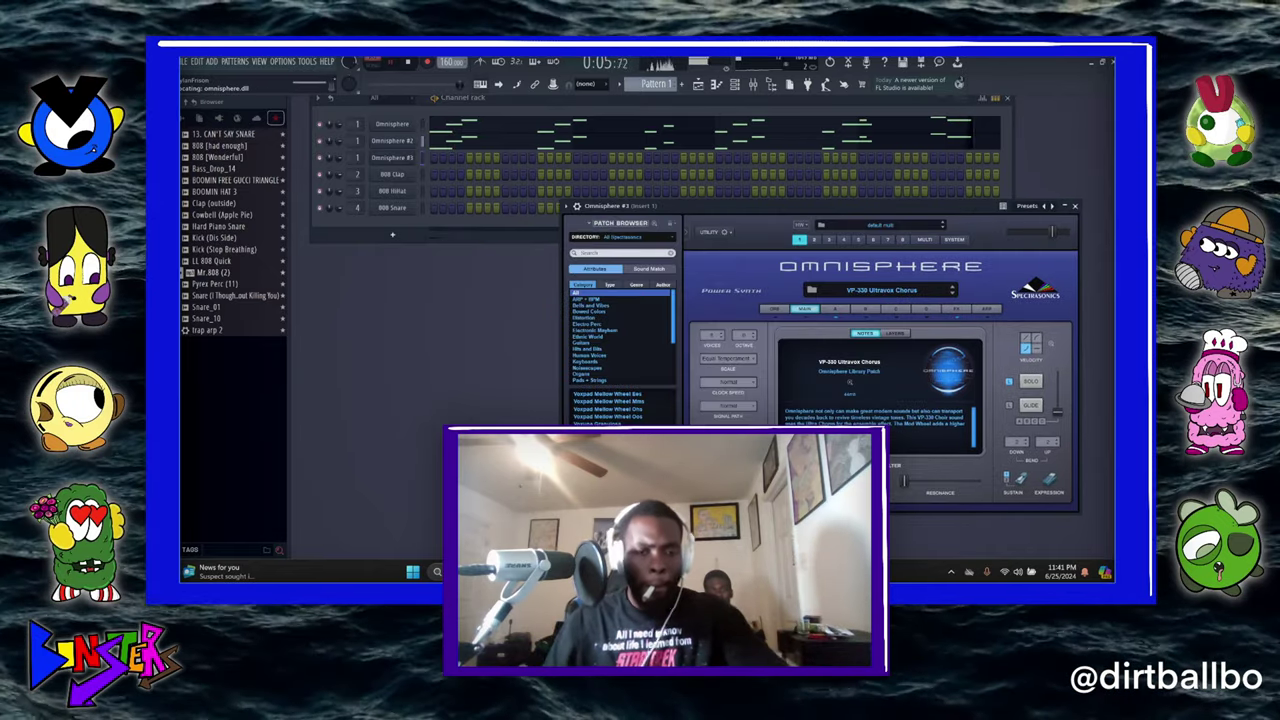
pyautogui.click(622, 500)
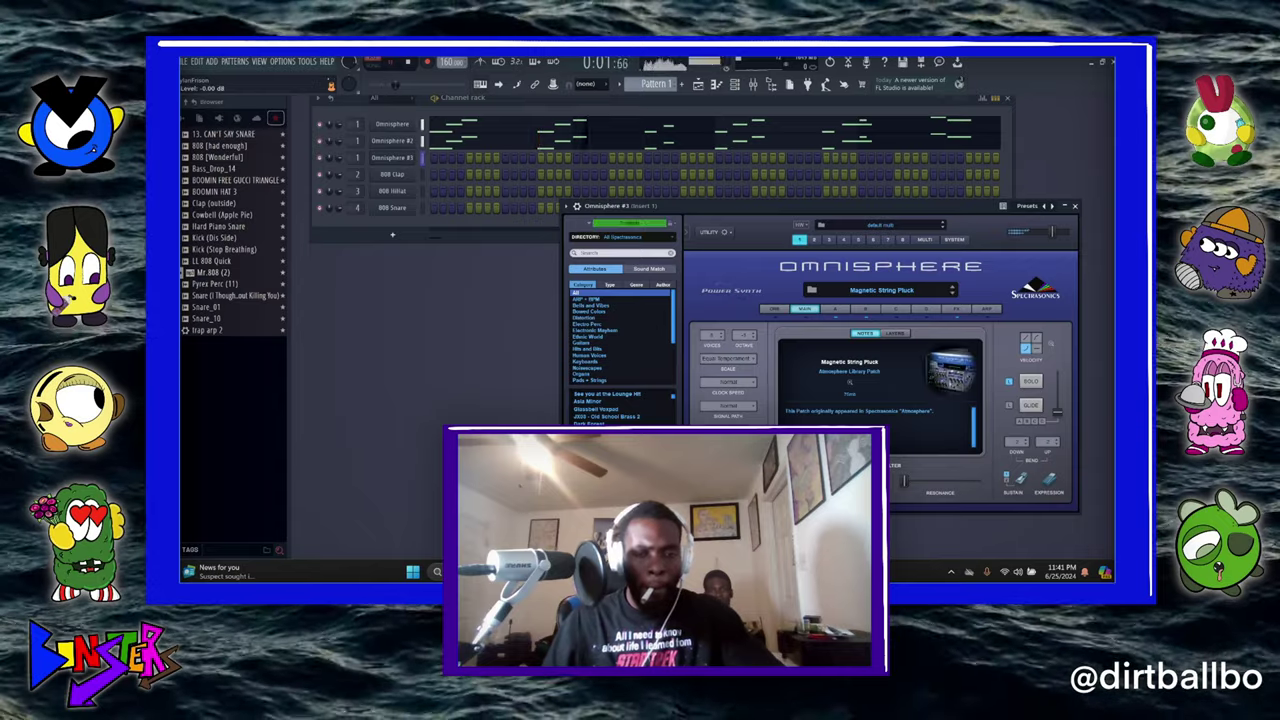
pyautogui.click(622, 500)
# - Audition further patches from the shuffled list in Omnisphere #3, from Magnetic String Pluck to Trinidad Tremolo
pyautogui.press('Down')
pyautogui.press('Down')
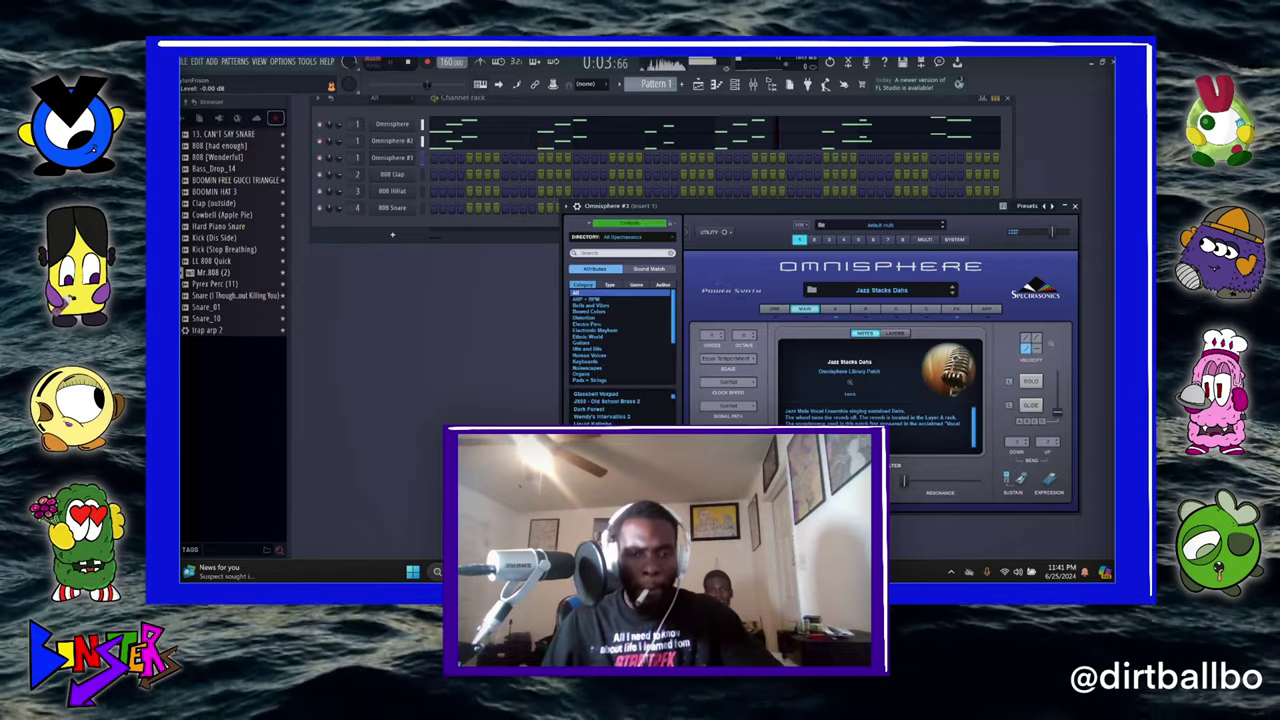
pyautogui.press('Down')
pyautogui.press('Down')
pyautogui.press('Down')
pyautogui.press('Down')
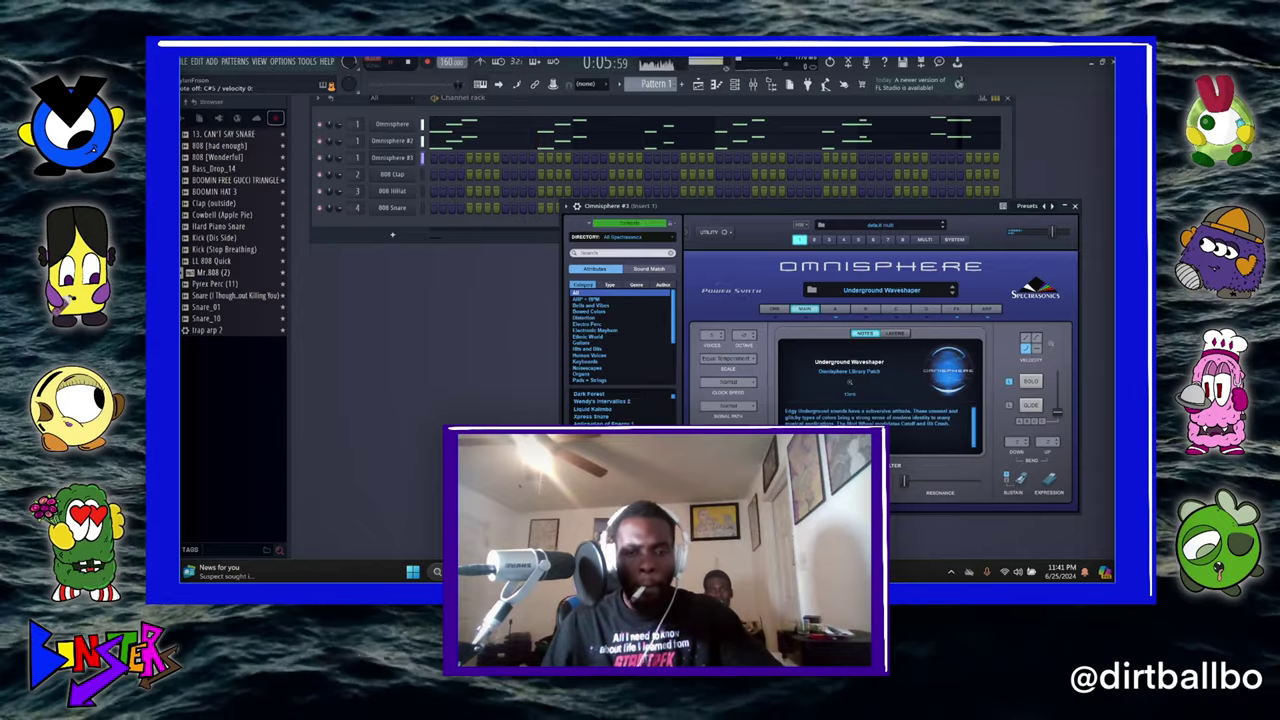
pyautogui.press('Down')
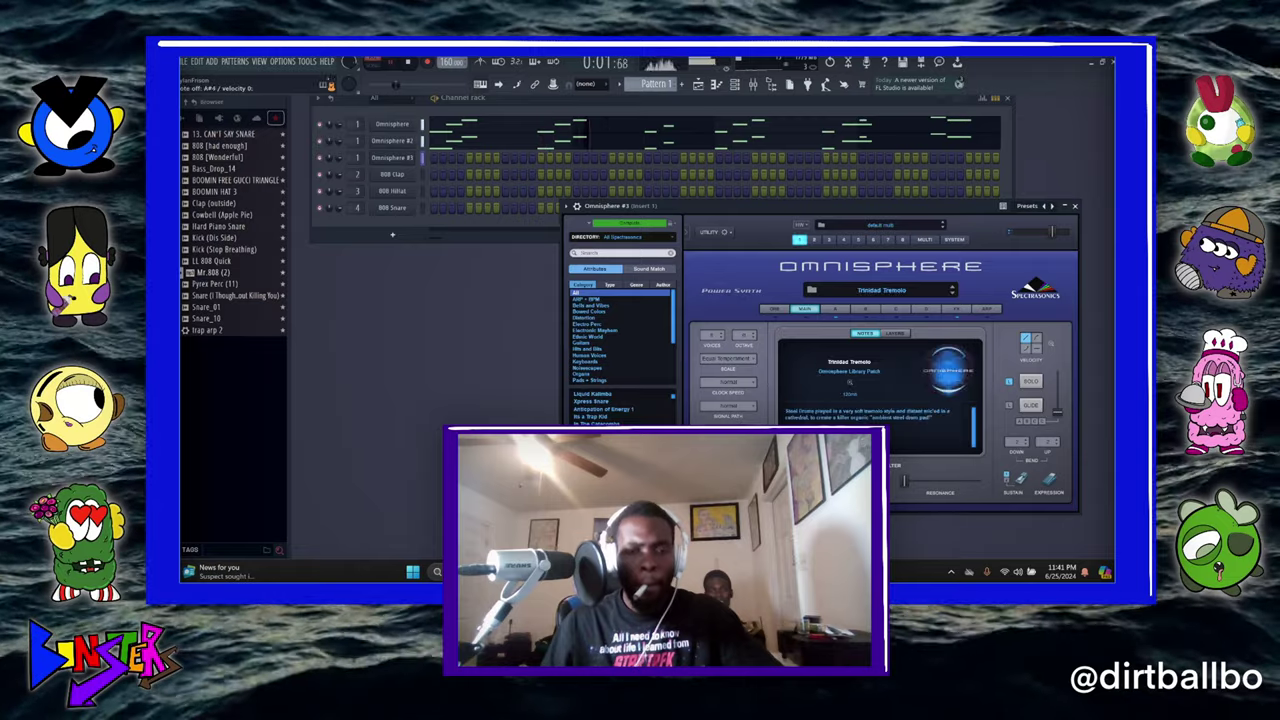
# - Filter the Omnisphere #3 patches to the Keyboards category, audition several and load Infinite Celeste
pyautogui.click(582, 368)
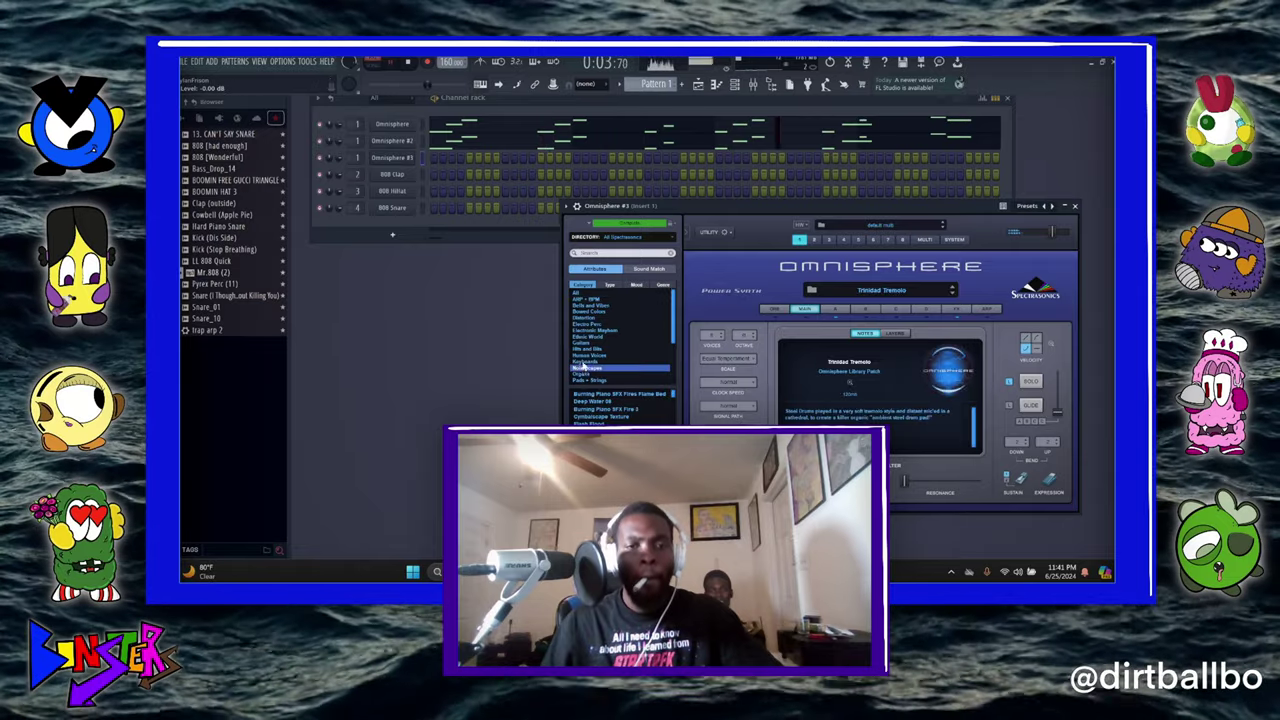
pyautogui.click(582, 361)
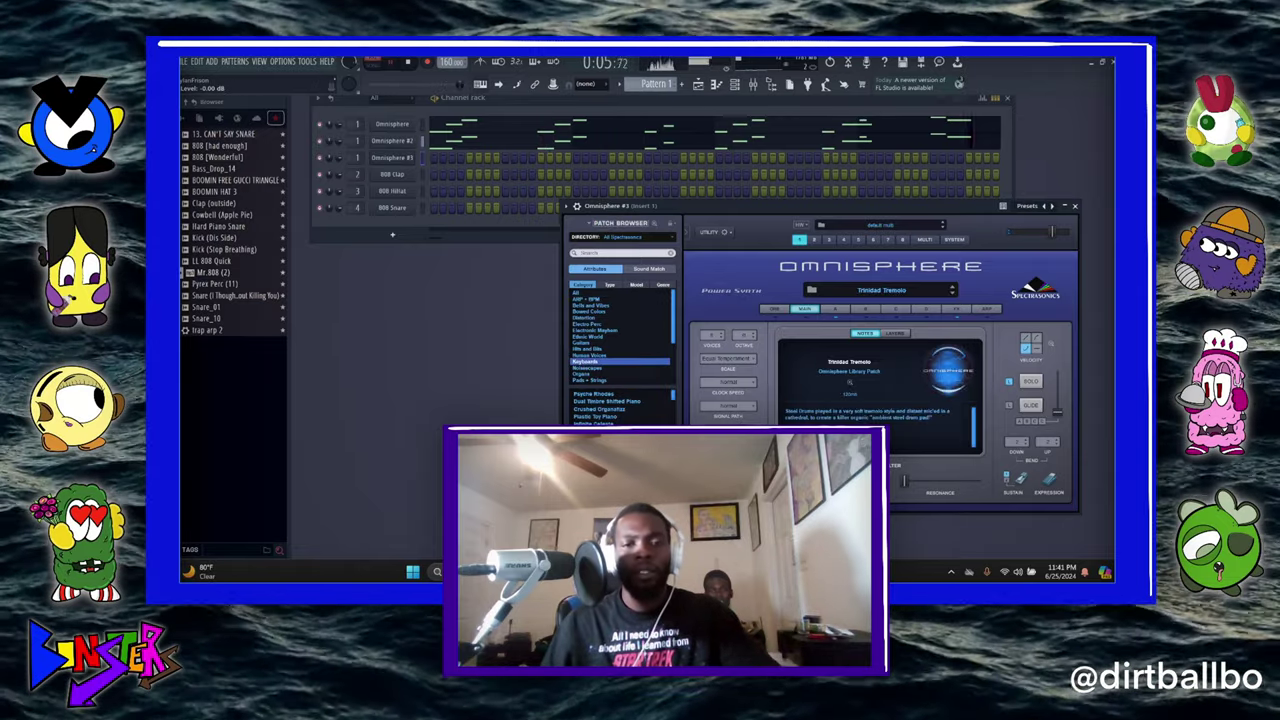
pyautogui.click(594, 394)
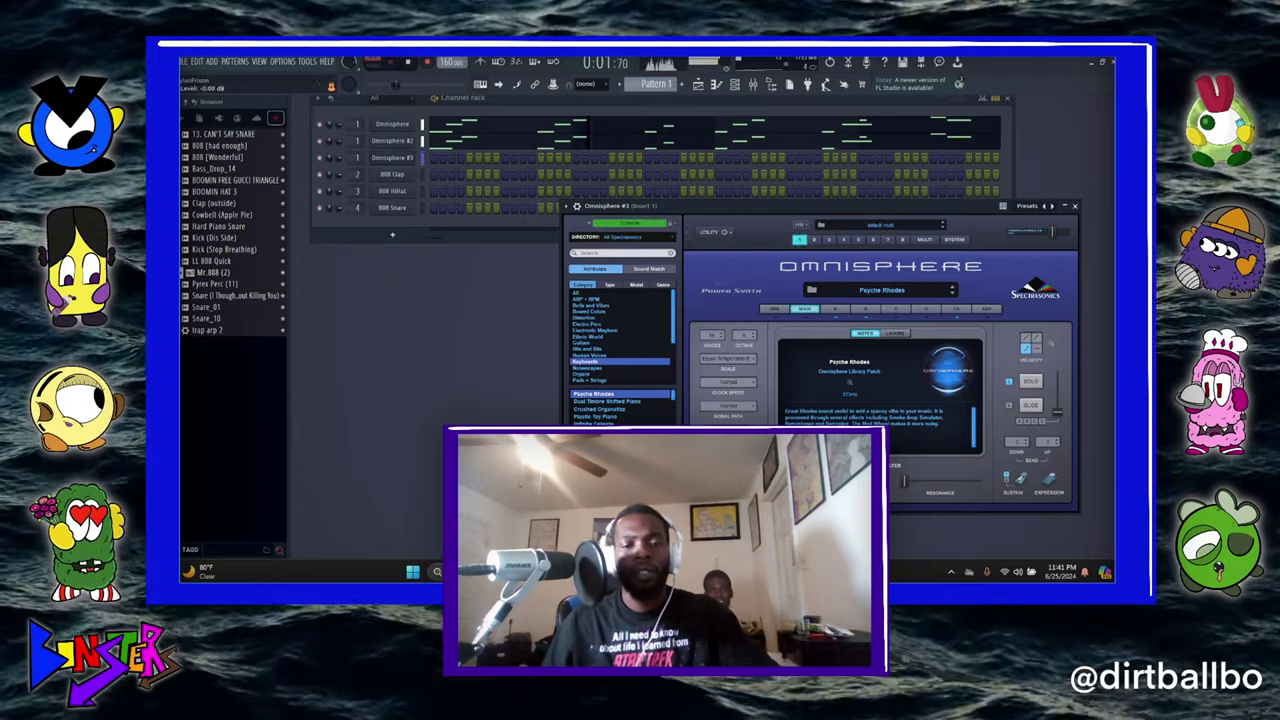
pyautogui.click(607, 401)
pyautogui.click(600, 409)
pyautogui.click(596, 416)
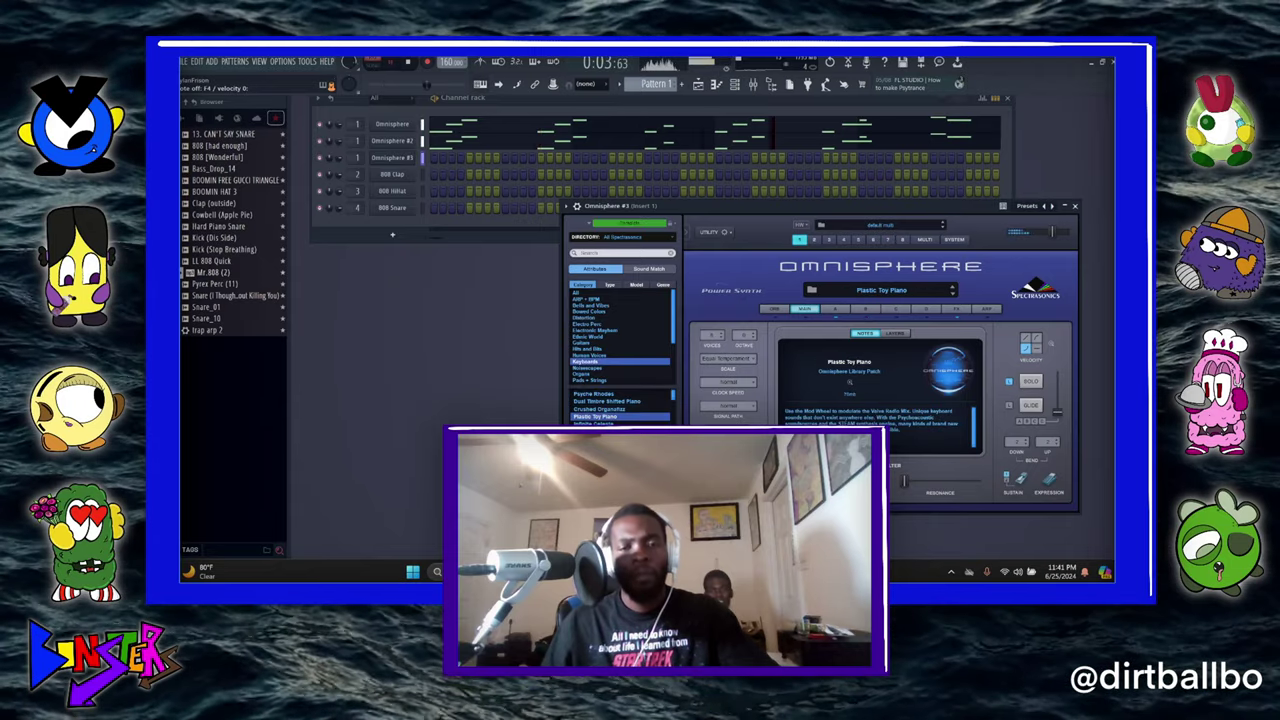
pyautogui.click(594, 423)
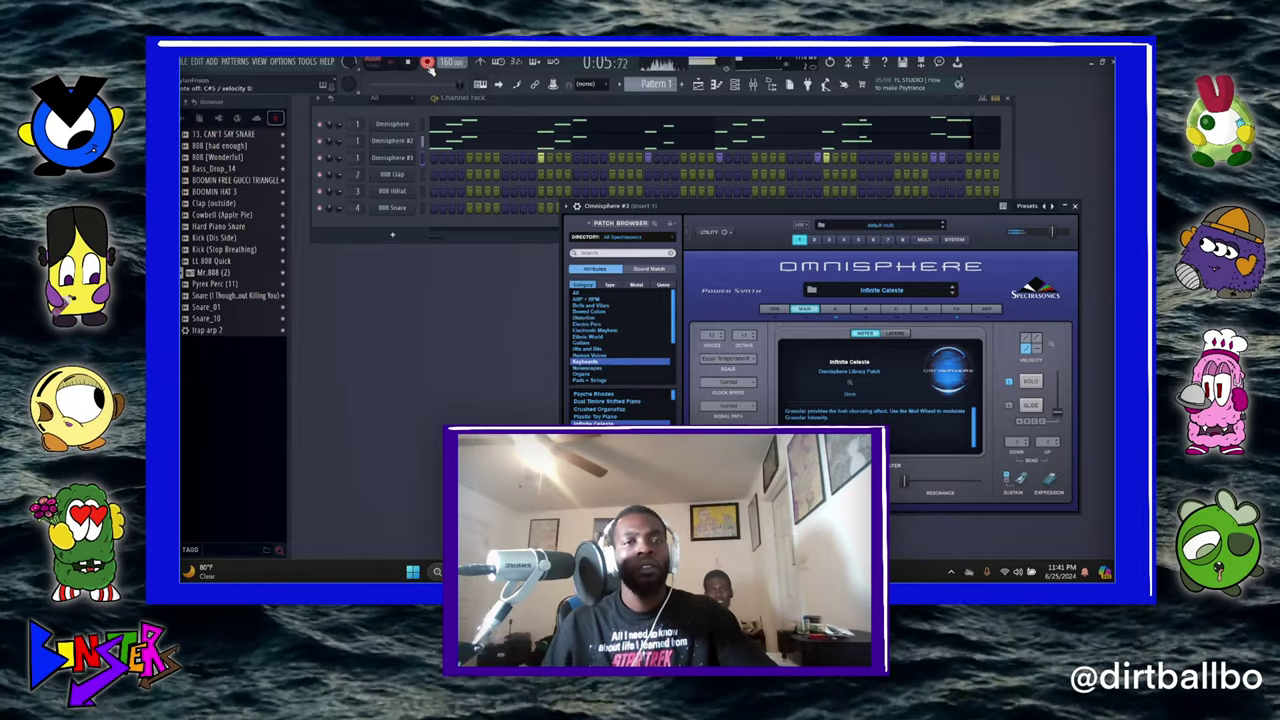
# - Stop recording, open the Omnisphere #3 notes in the piano roll and add A#4 and F4 at the pattern's start
pyautogui.click(429, 65)
pyautogui.click(485, 157)
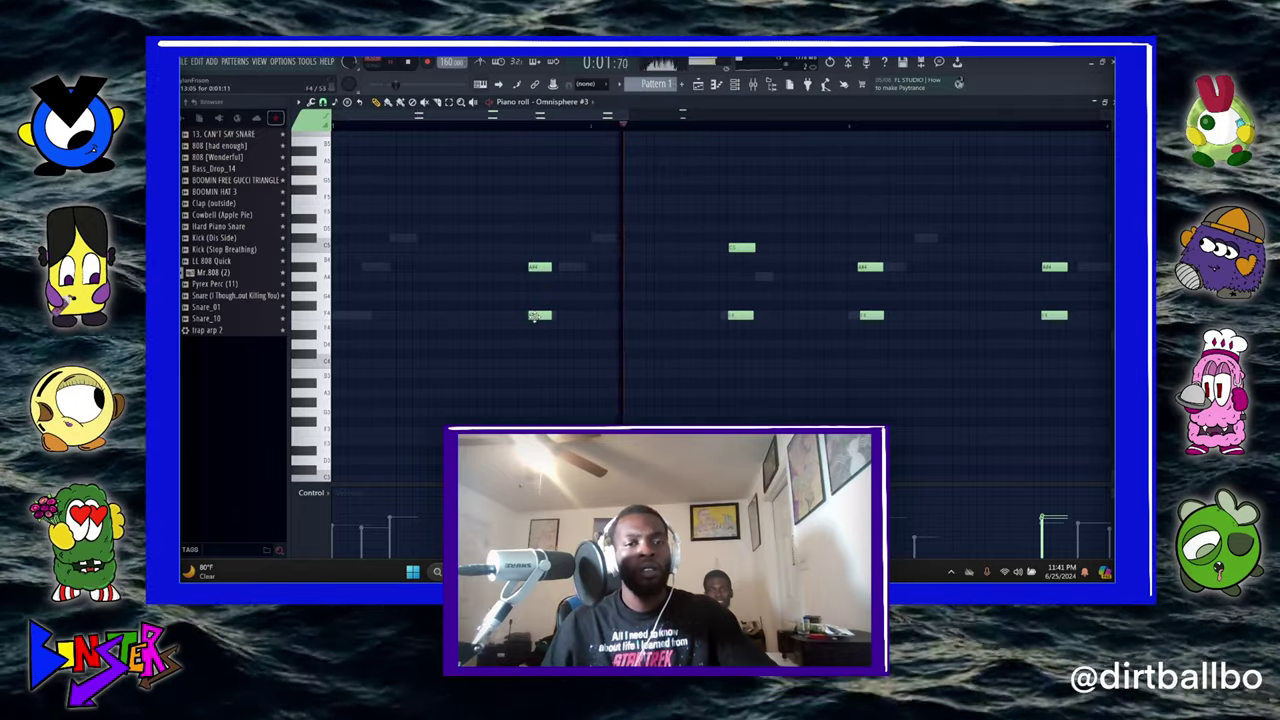
pyautogui.moveTo(352, 316); pyautogui.dragTo(332, 266)
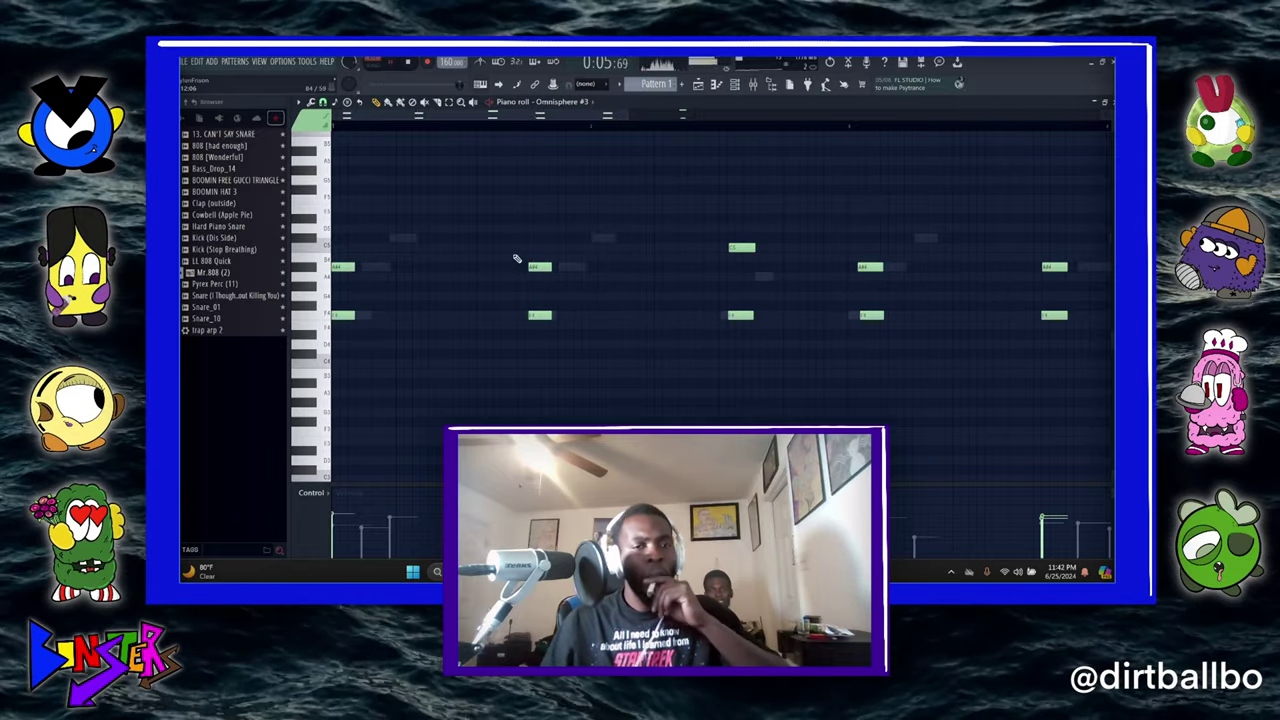
# - Shift the C5/F4 chord and the A#4/F4 chord following it slightly earlier to line up with the ghost notes
pyautogui.press('space')
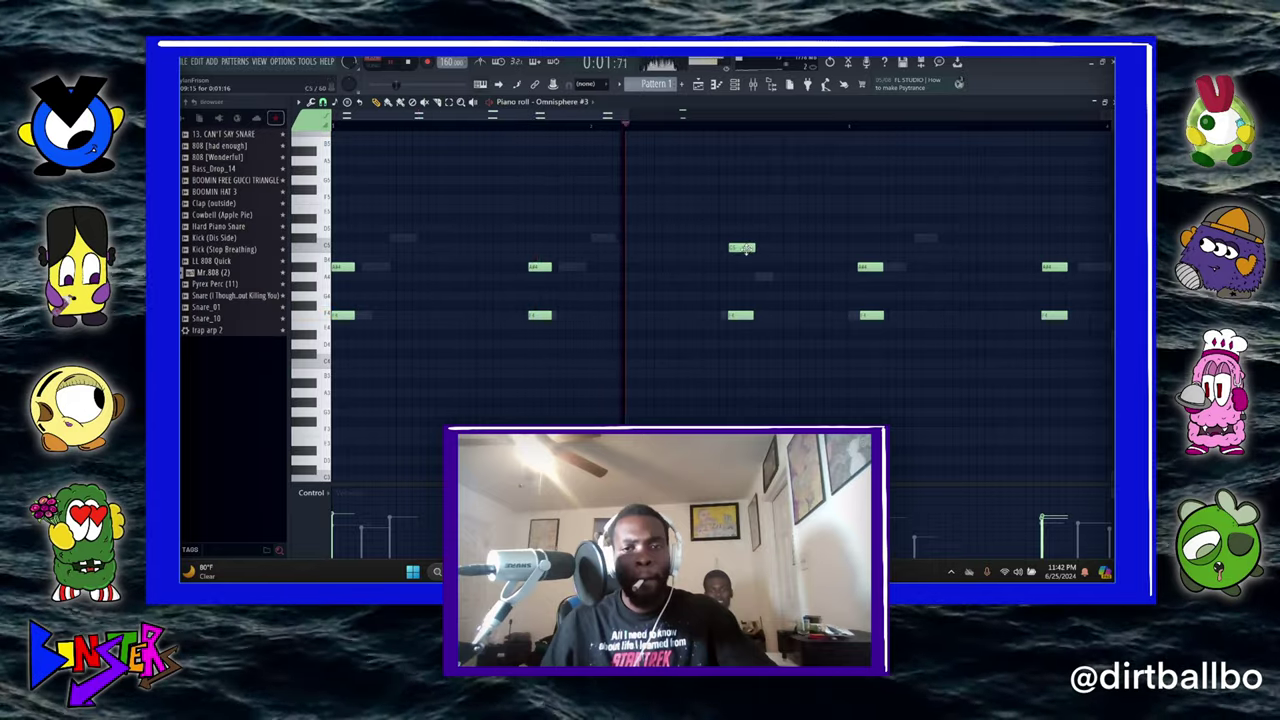
pyautogui.moveTo(735, 248); pyautogui.dragTo(725, 248)
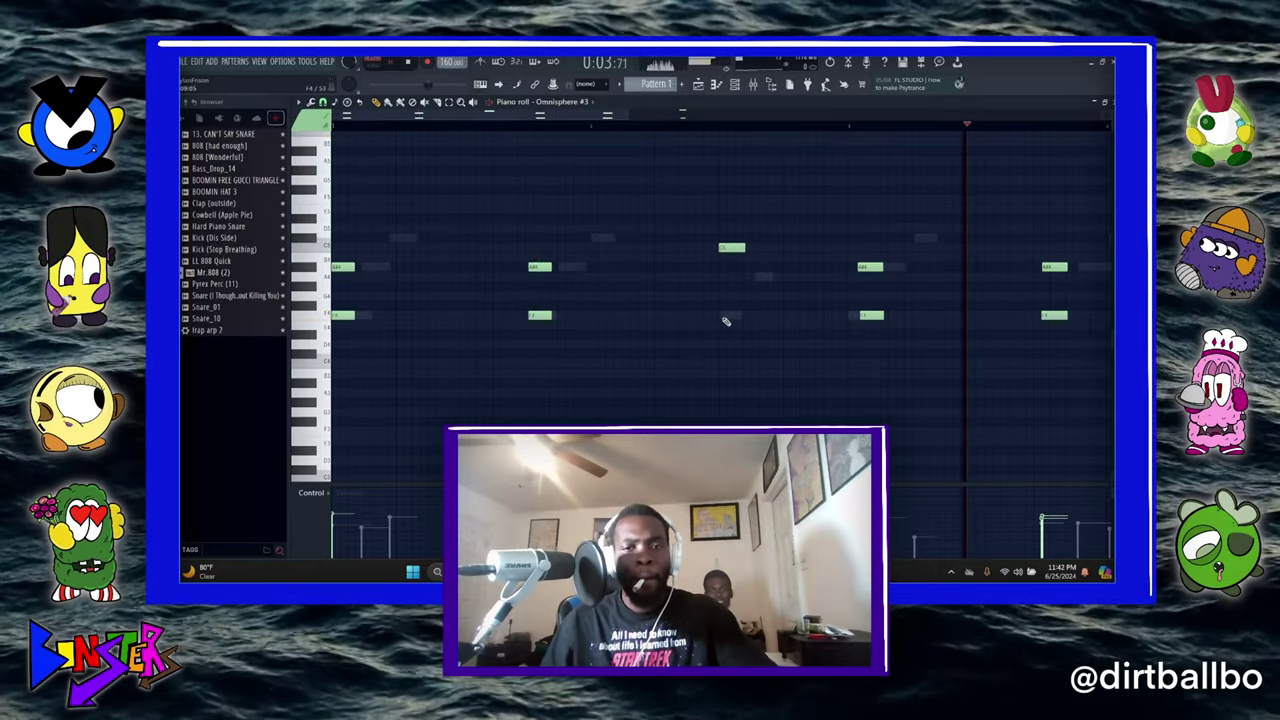
pyautogui.press('space')
pyautogui.moveTo(645, 145); pyautogui.dragTo(674, 170)
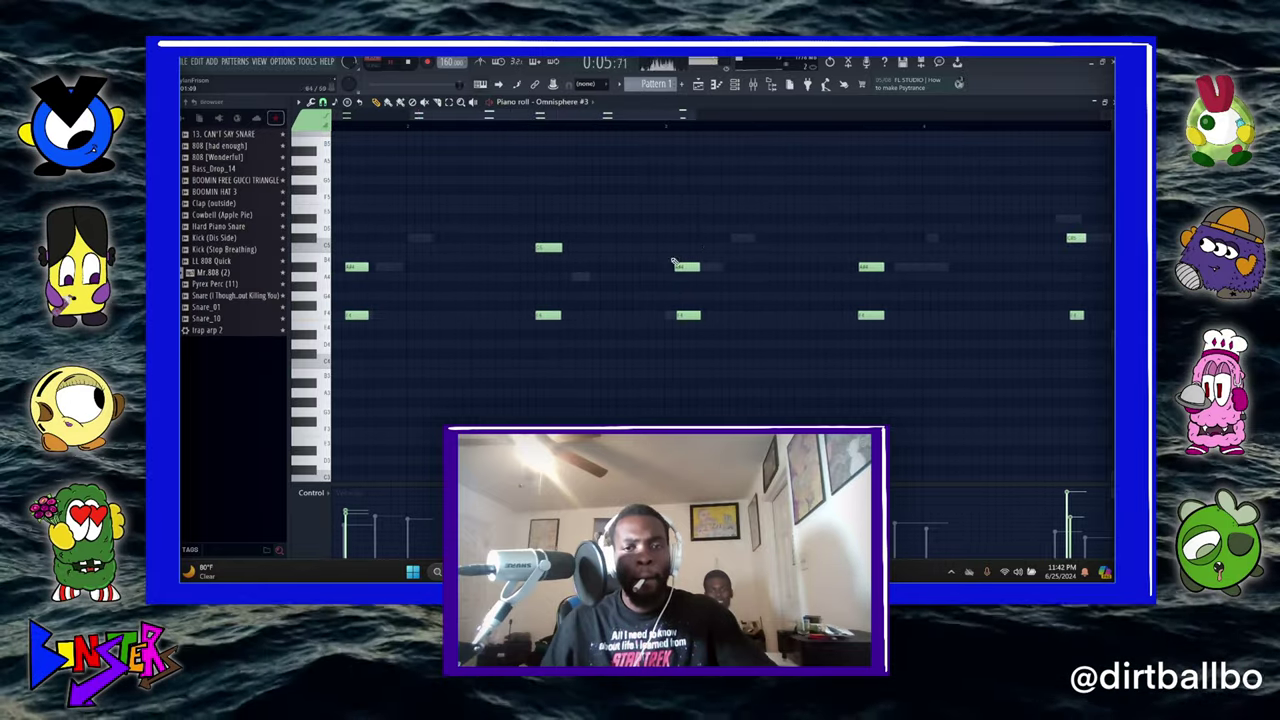
pyautogui.moveTo(667, 267); pyautogui.dragTo(663, 267)
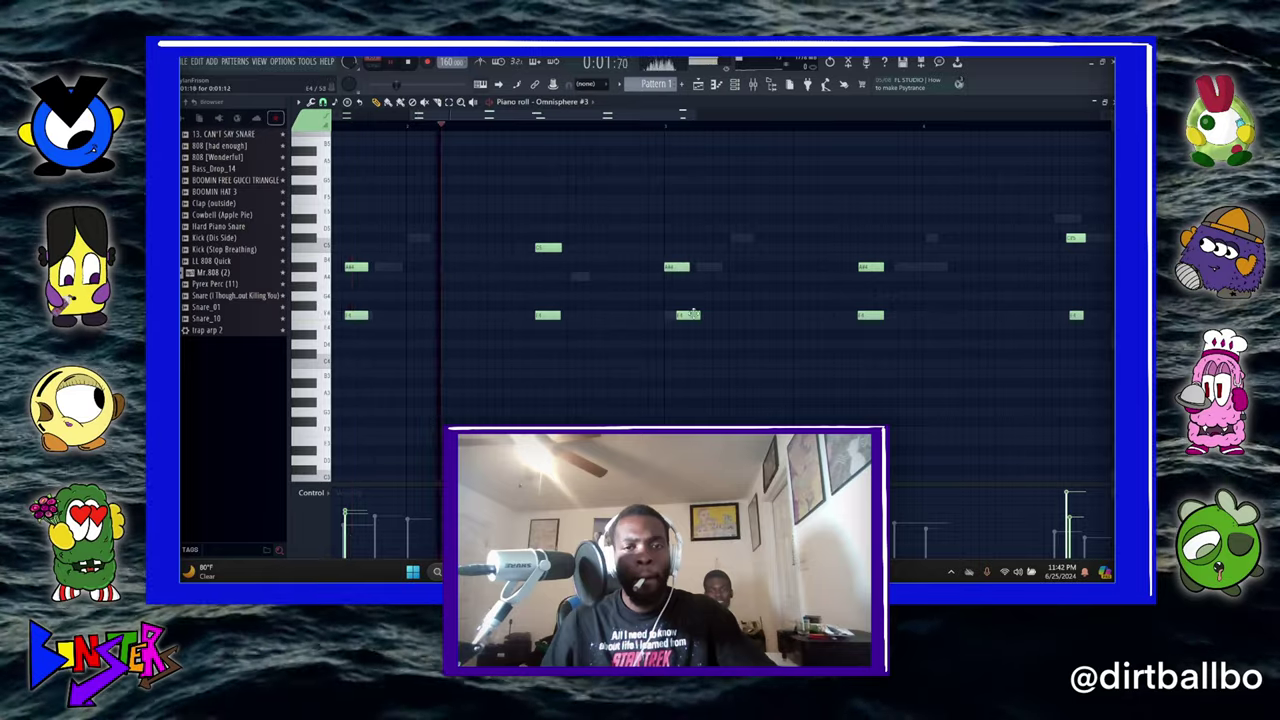
pyautogui.rightClick(688, 316)
pyautogui.click(671, 318)
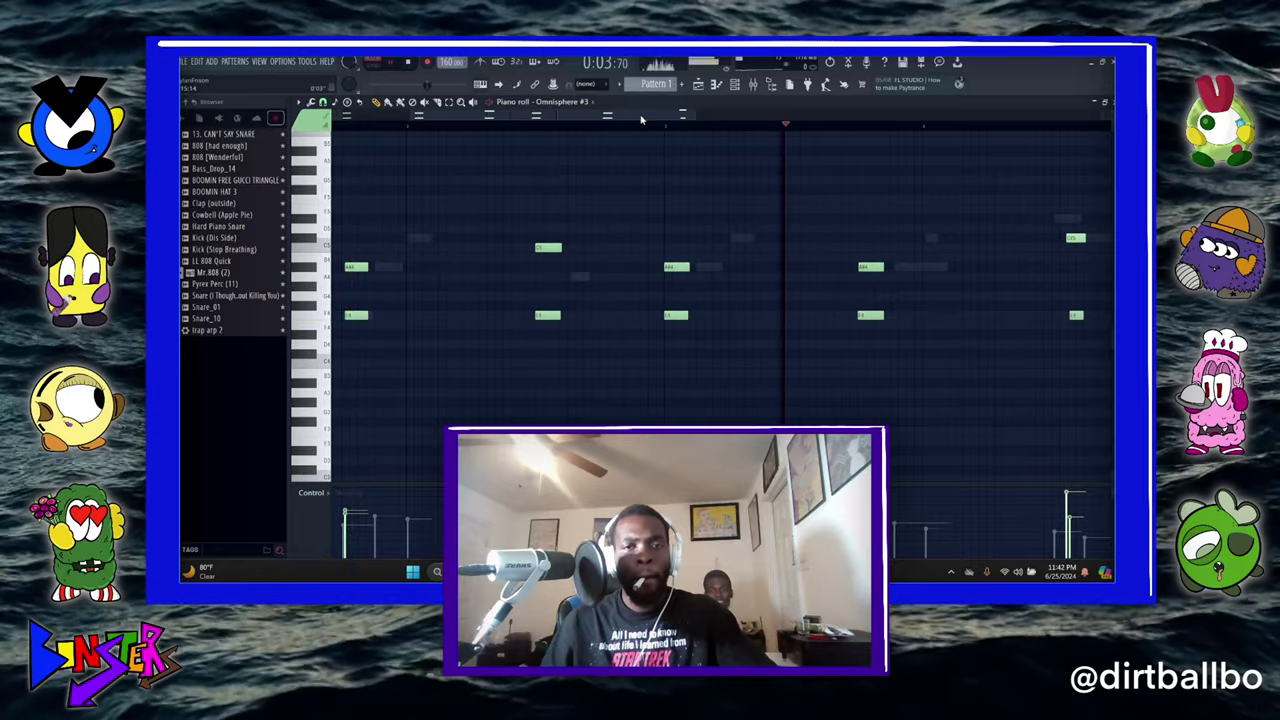
# - Replace the final C#5/F4 chord with a single C#5 placed slightly earlier, and close the piano roll
pyautogui.moveTo(642, 117); pyautogui.dragTo(729, 174)
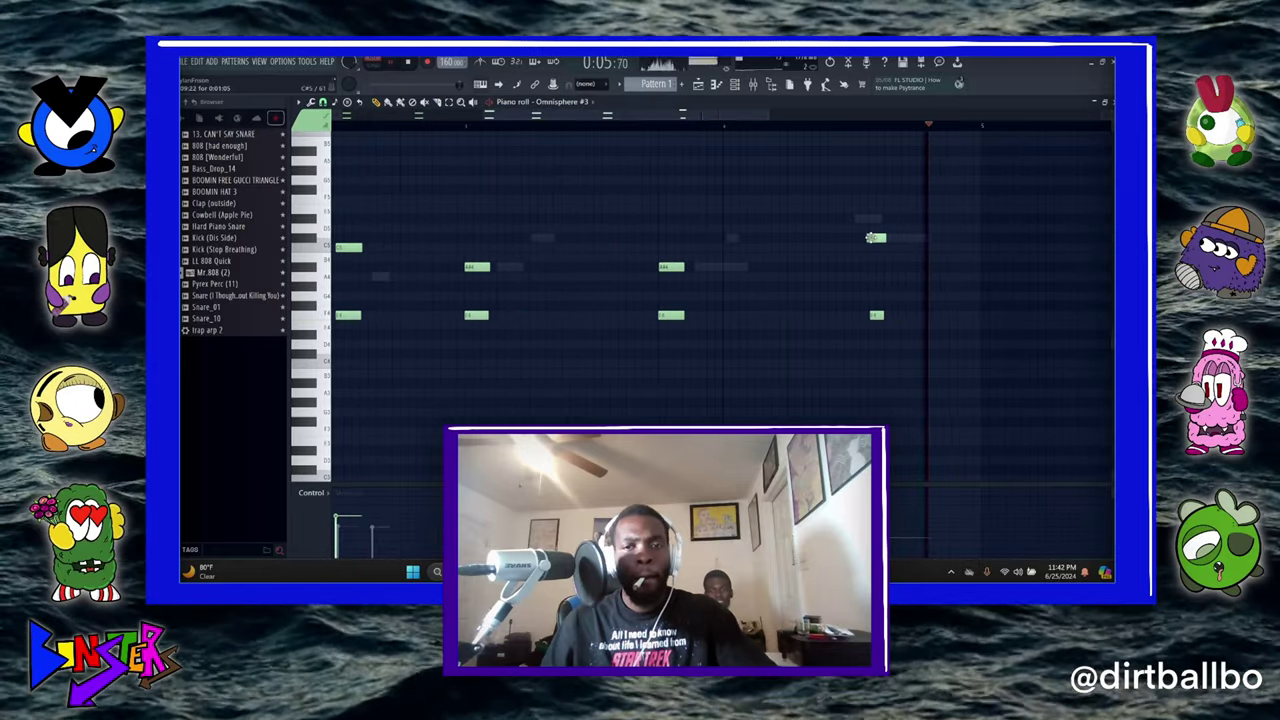
pyautogui.rightClick(876, 240)
pyautogui.rightClick(876, 315)
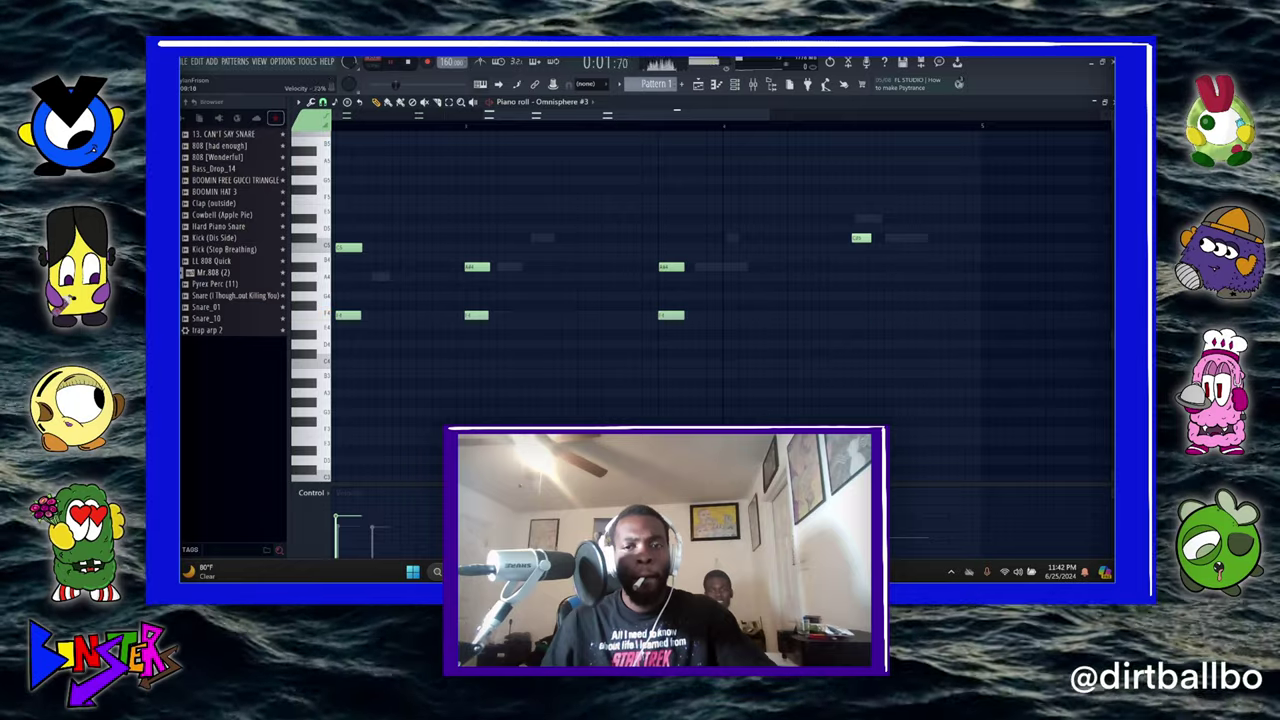
pyautogui.moveTo(671, 118); pyautogui.dragTo(400, 159)
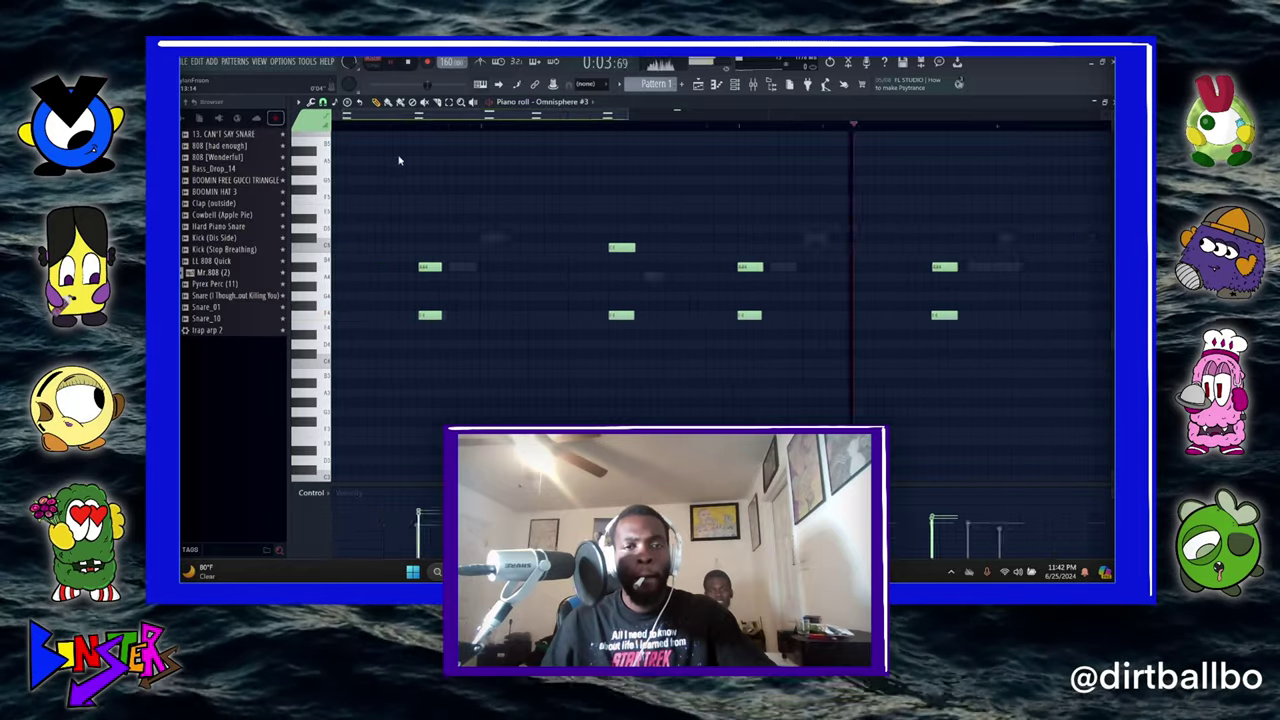
pyautogui.press('Escape')
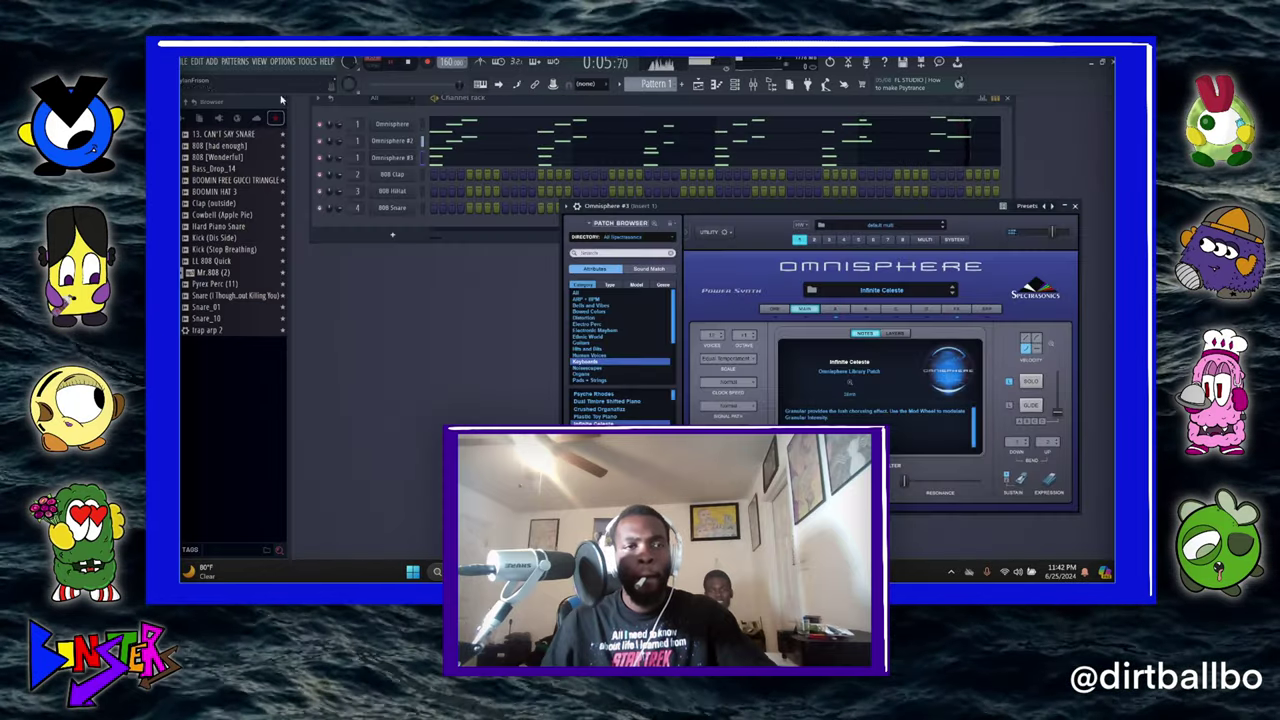
# - Show all browser folders and expand Detroit Bass Shots in the D E T R O I T Drum kit
pyautogui.click(184, 120)
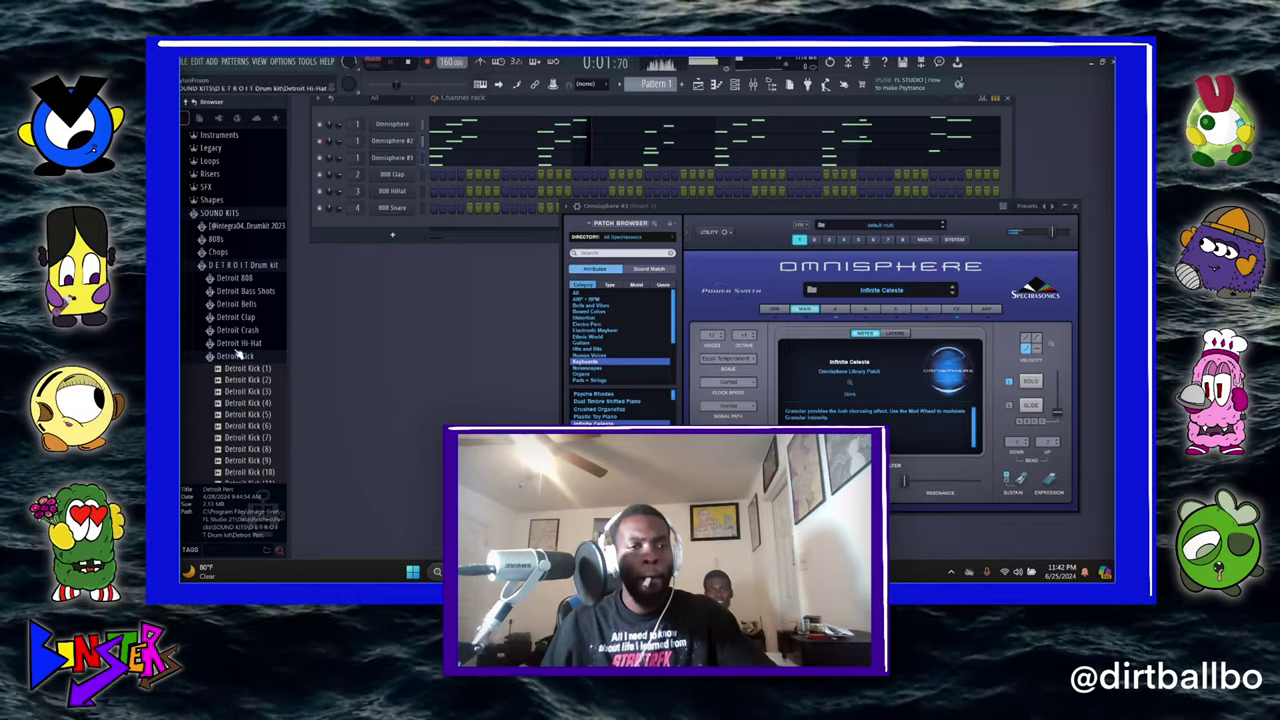
pyautogui.click(240, 291)
pyautogui.click(240, 291)
pyautogui.click(240, 291)
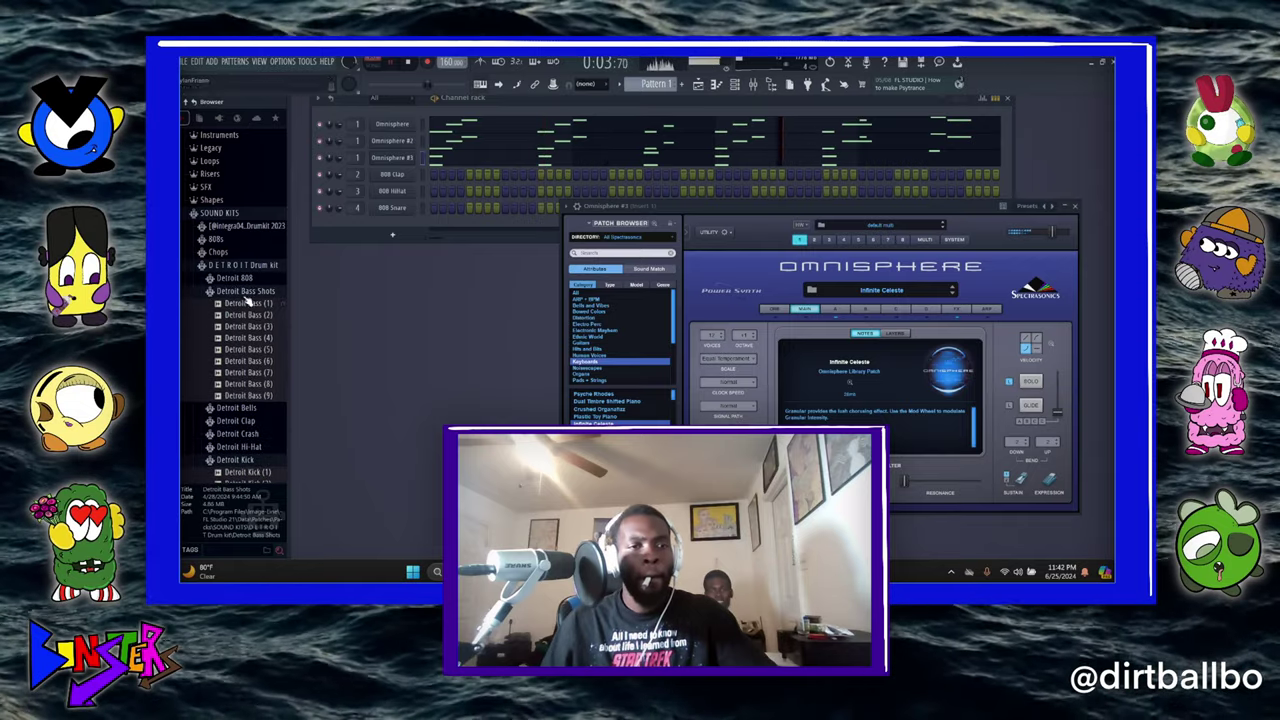
# - Audition the Detroit Bass samples (1) to (9) against the playing beat and return to Detroit Bass (5)
pyautogui.click(248, 303)
pyautogui.click(252, 315)
pyautogui.click(257, 327)
pyautogui.click(259, 338)
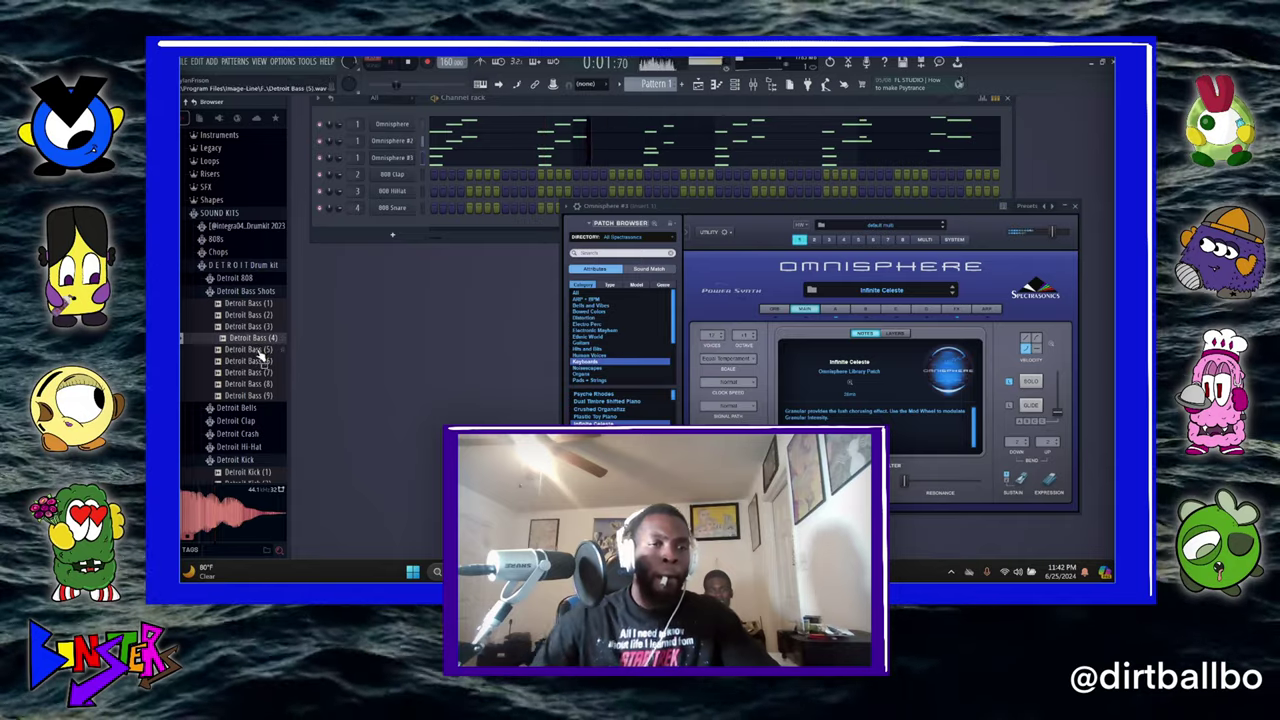
pyautogui.click(258, 350)
pyautogui.click(264, 361)
pyautogui.click(268, 372)
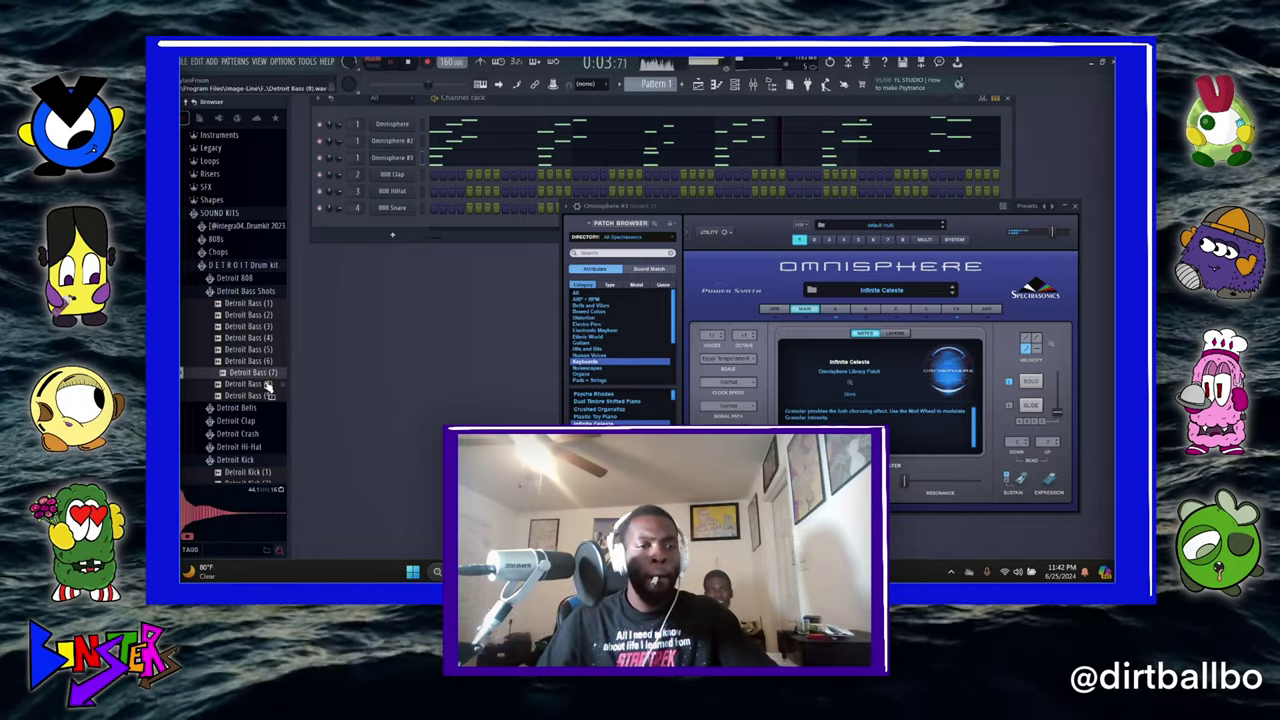
pyautogui.click(267, 384)
pyautogui.click(268, 396)
pyautogui.click(267, 384)
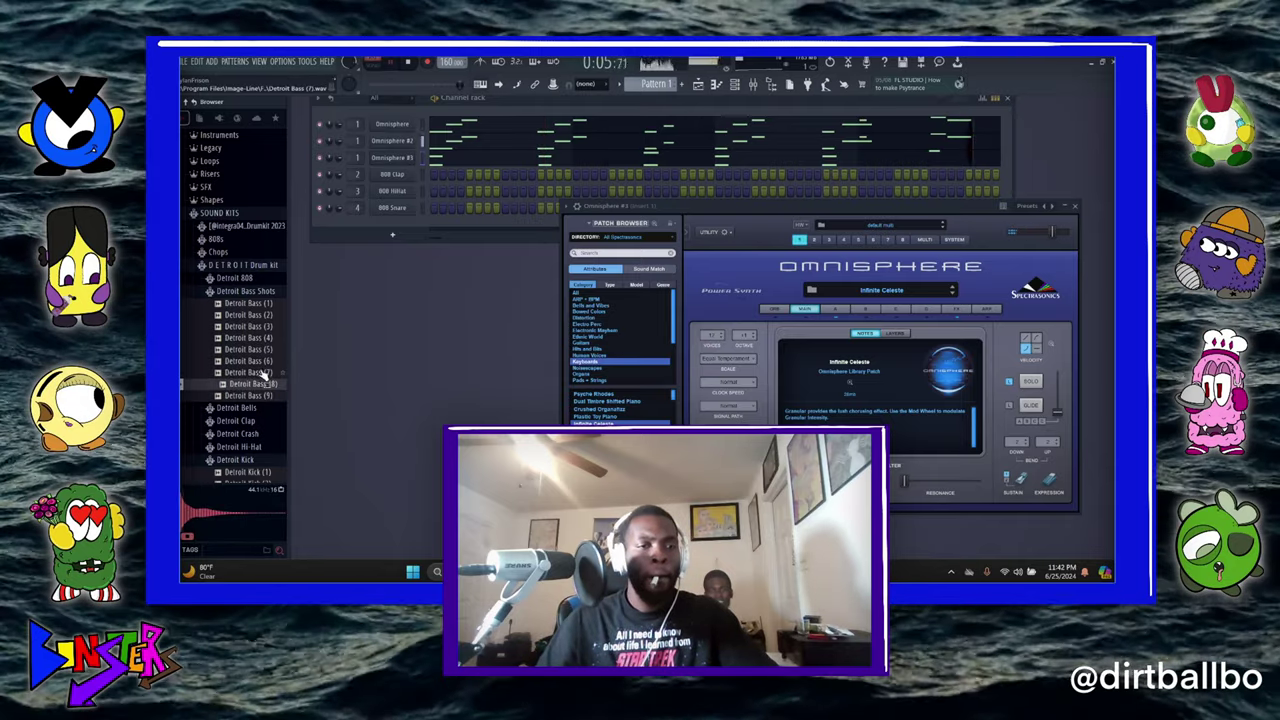
pyautogui.click(266, 372)
pyautogui.click(264, 361)
pyautogui.click(262, 349)
pyautogui.click(260, 337)
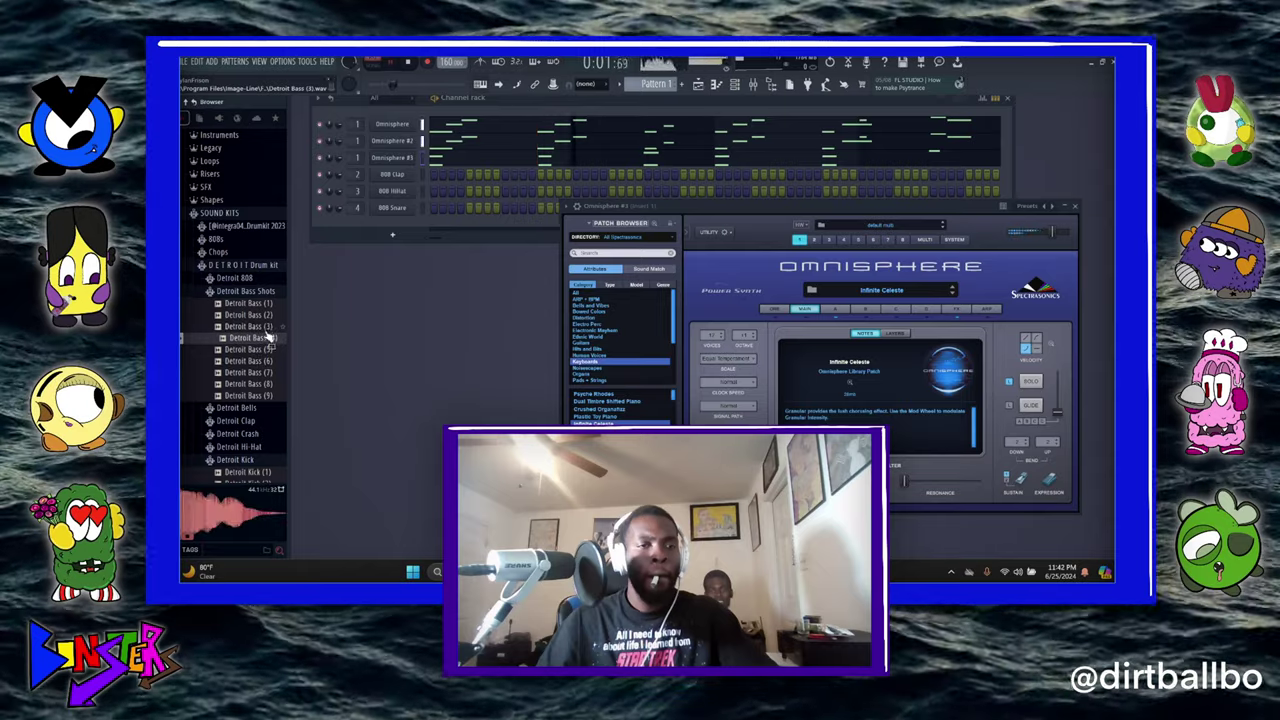
pyautogui.click(262, 349)
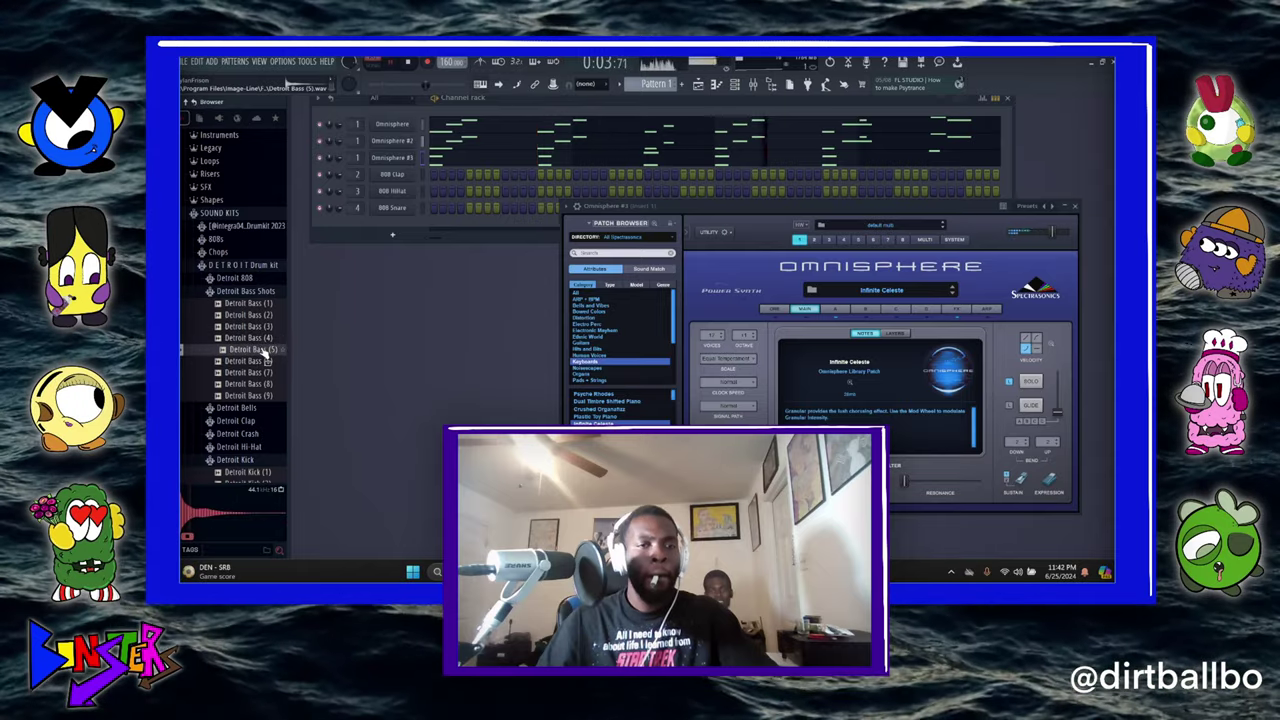
# - Replace the 808 Clap channel's sample with Detroit Bass (5) and set the channel to cut itself
pyautogui.moveTo(265, 352); pyautogui.dragTo(392, 176)
pyautogui.rightClick(395, 180)
pyautogui.click(452, 235)
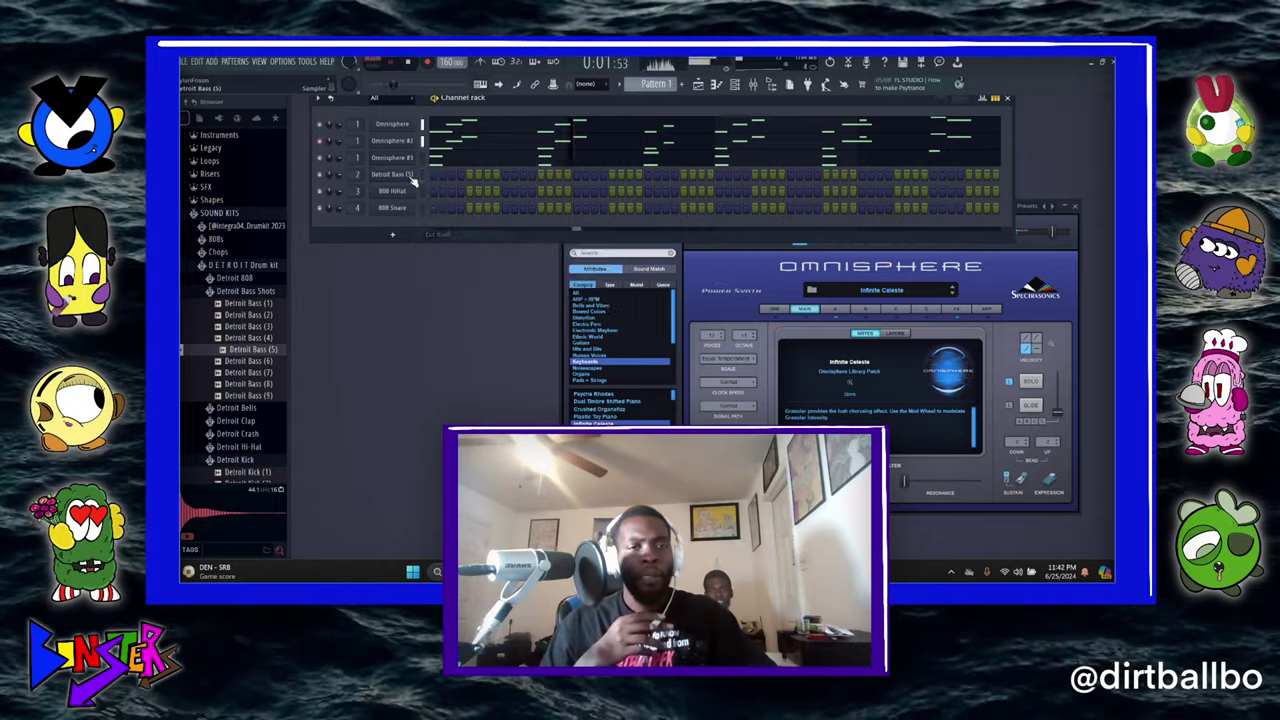
# - Open Detroit Bass (5) in the piano roll and place C4 notes at the pattern's start and under the second low melody note
pyautogui.rightClick(408, 179)
pyautogui.click(446, 175)
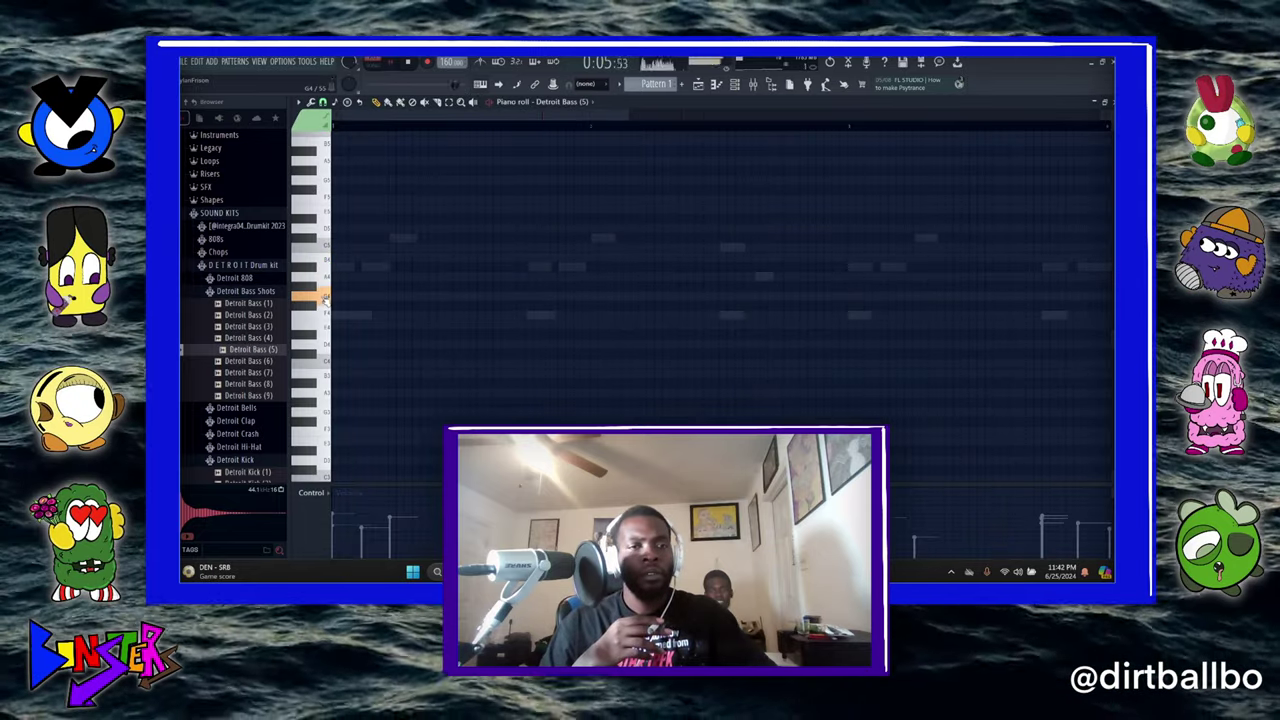
pyautogui.moveTo(330, 322); pyautogui.dragTo(330, 370)
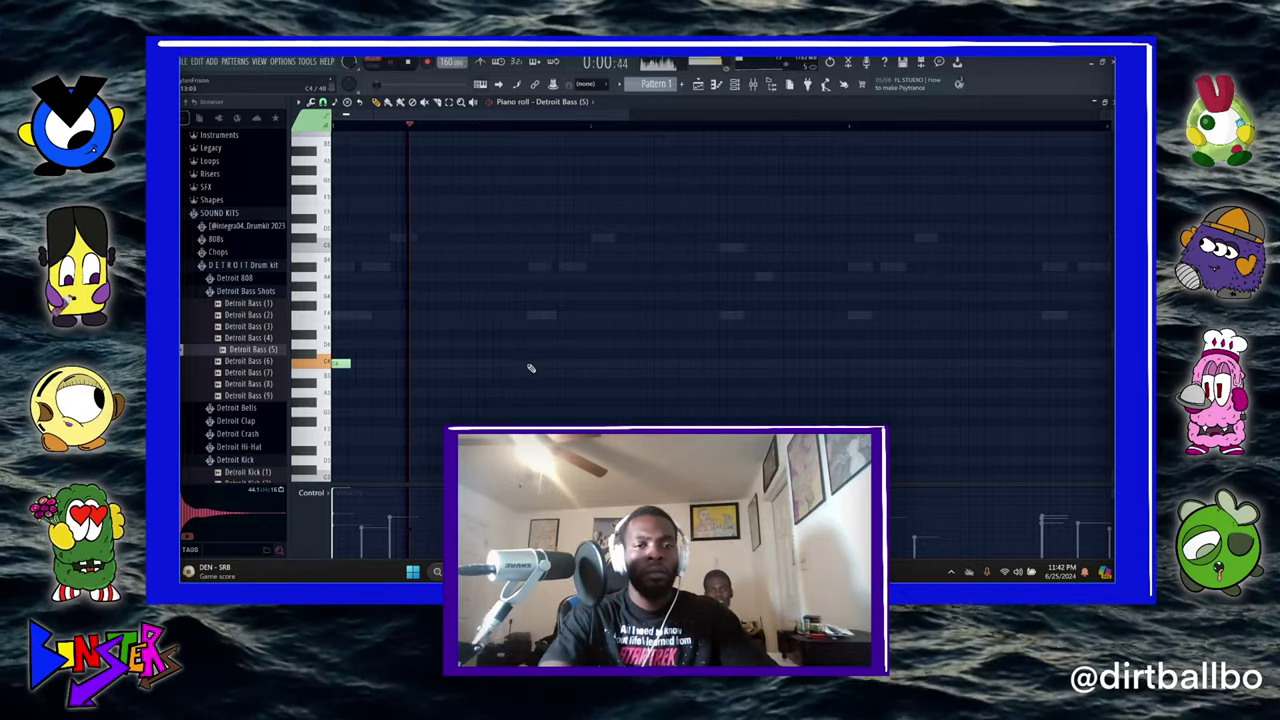
pyautogui.click(526, 362)
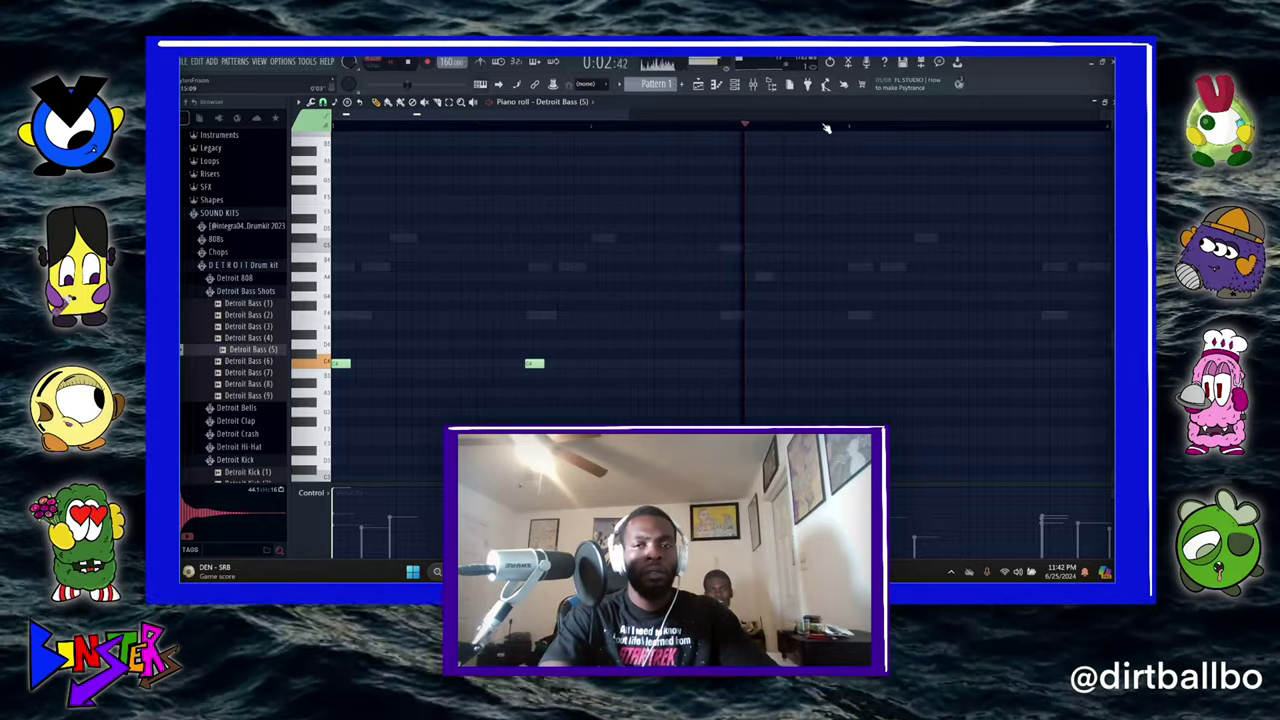
# - Add C4 bass notes at the start of bar 3 and under the next chord, plus two F4 notes in the last bar
pyautogui.scroll(-1, 826, 125)
pyautogui.press('space')
pyautogui.press('space')
pyautogui.click(736, 363)
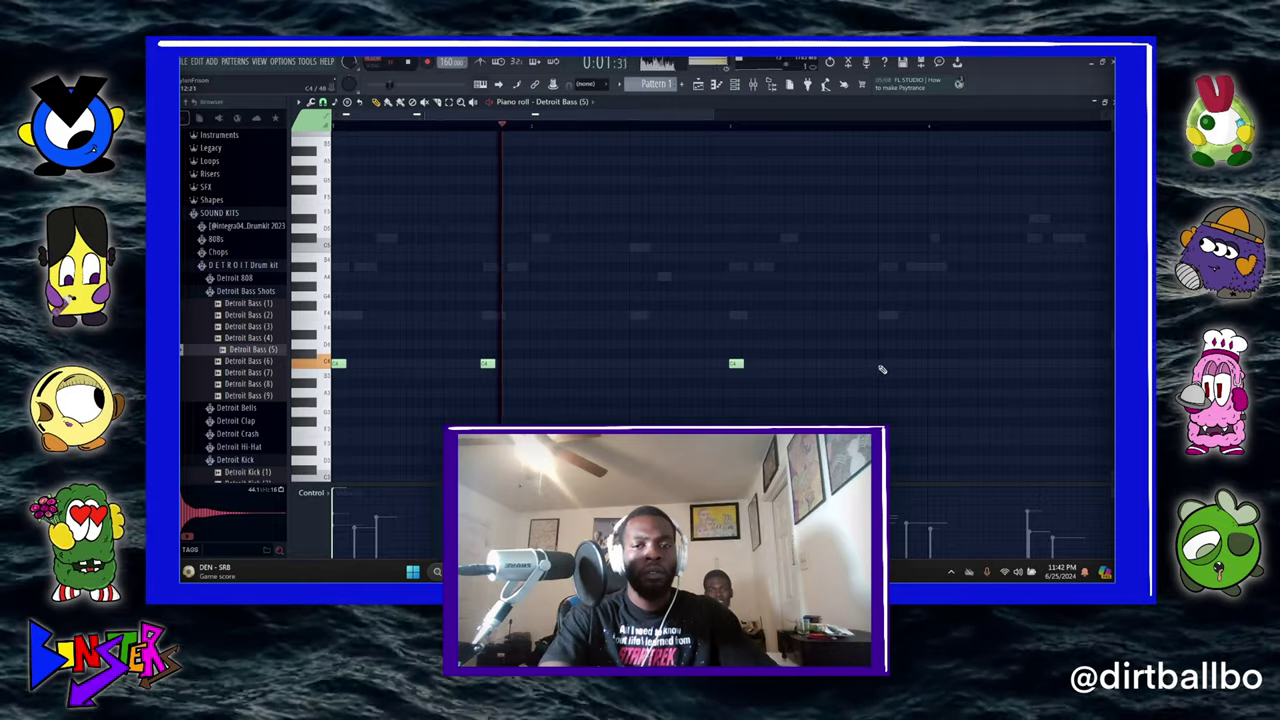
pyautogui.click(880, 363)
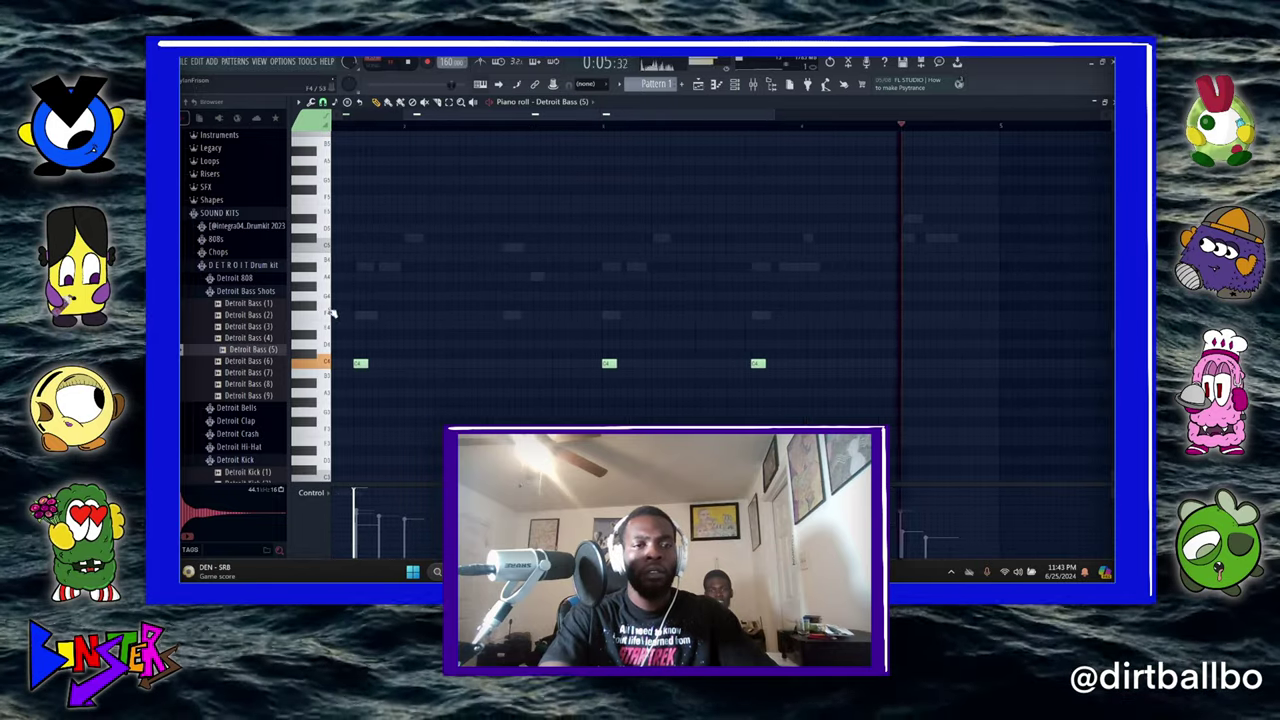
pyautogui.click(857, 316)
pyautogui.click(932, 315)
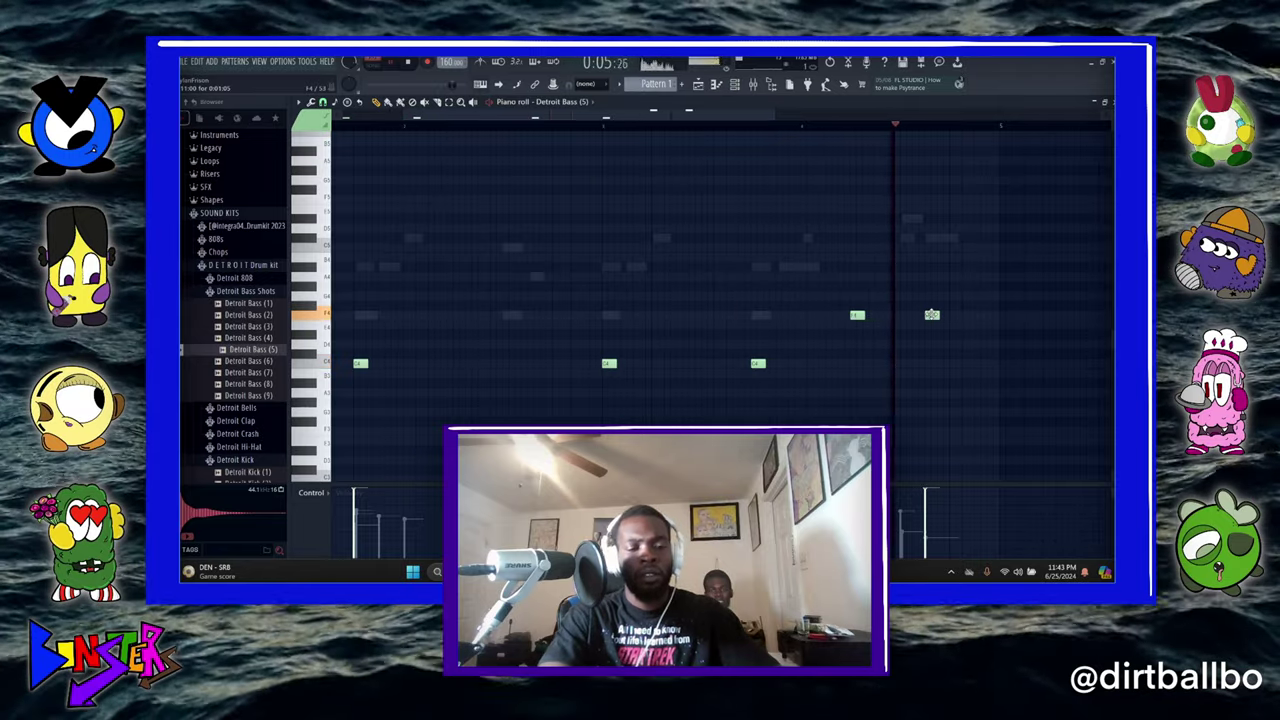
# - Save the project under the name "fat man" in its own new project folder
pyautogui.hotkey('ctrl', 's')
pyautogui.press('BackSpace')
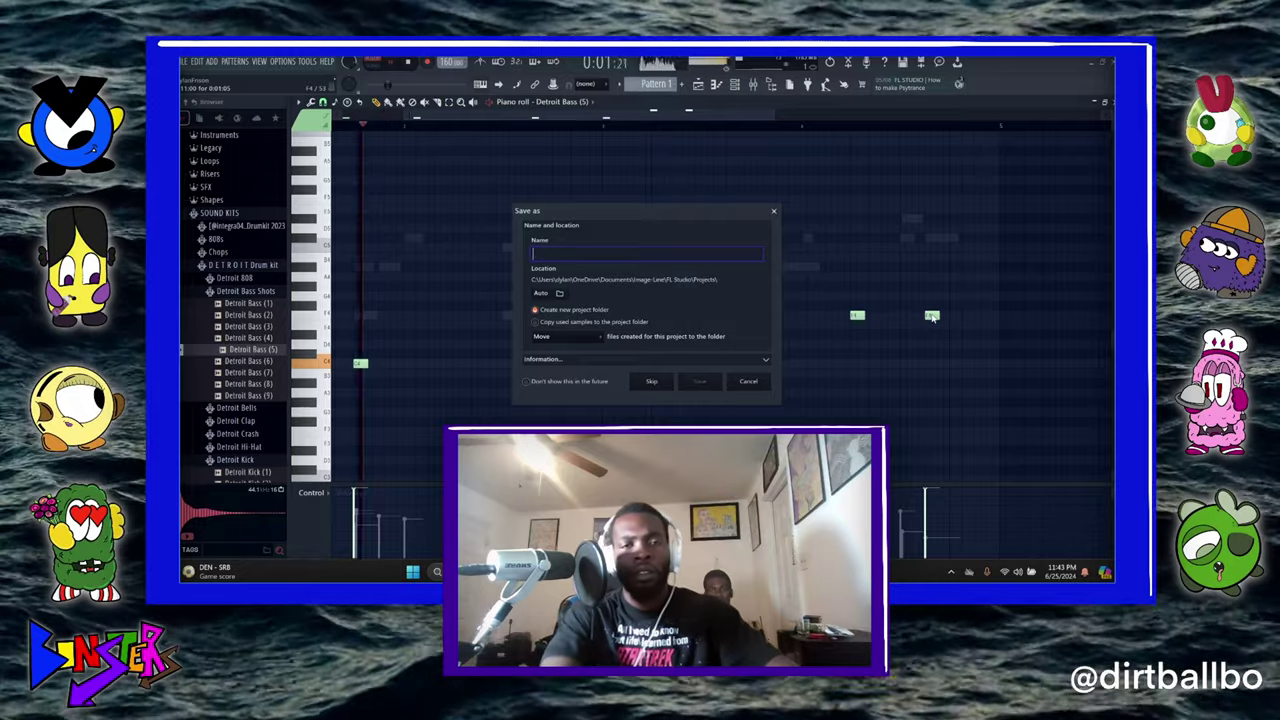
pyautogui.write('fa')
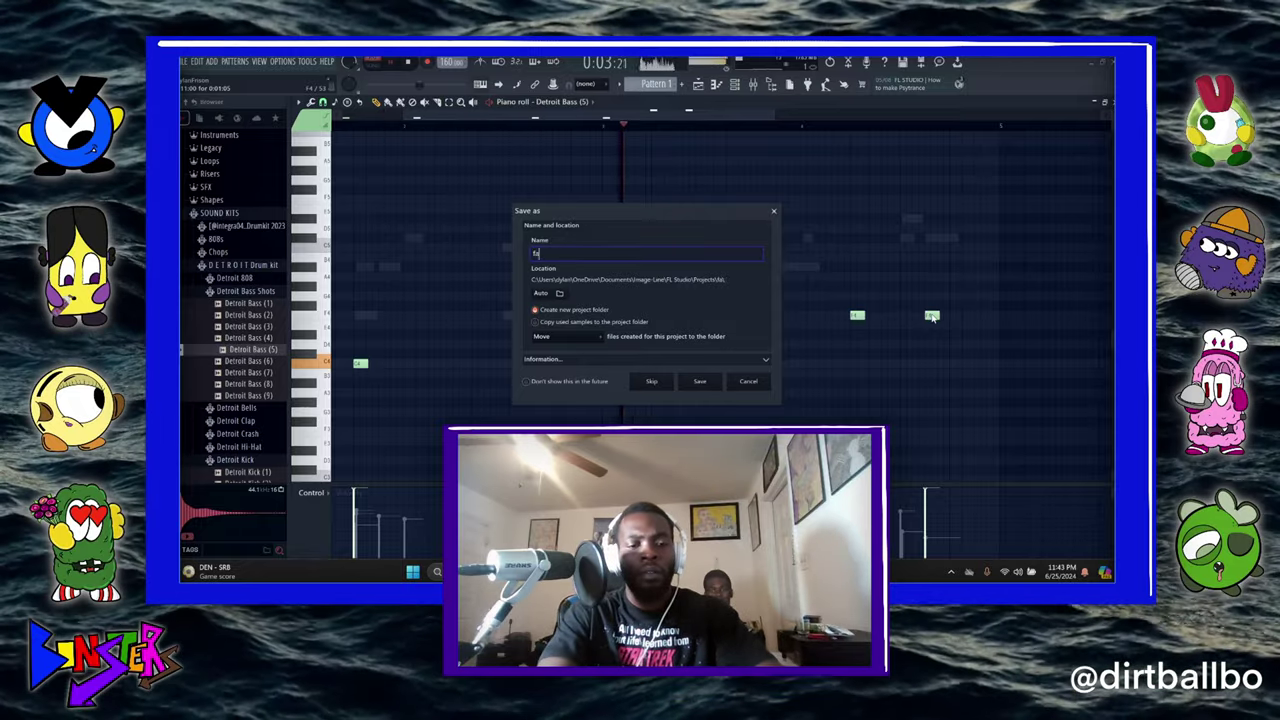
pyautogui.write('t man')
pyautogui.press('Return')
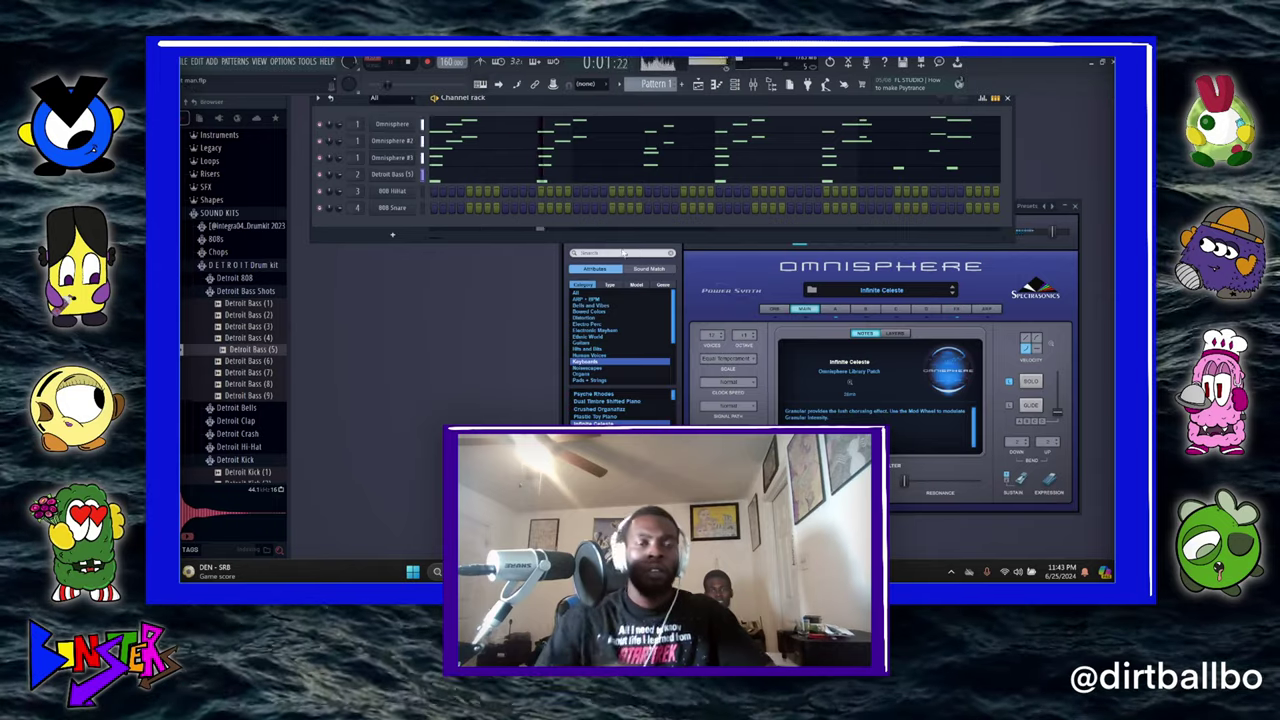
# - Audition the Detroit Crash samples against the playing beat, going back over (5) to (8) to compare them
pyautogui.click(246, 290)
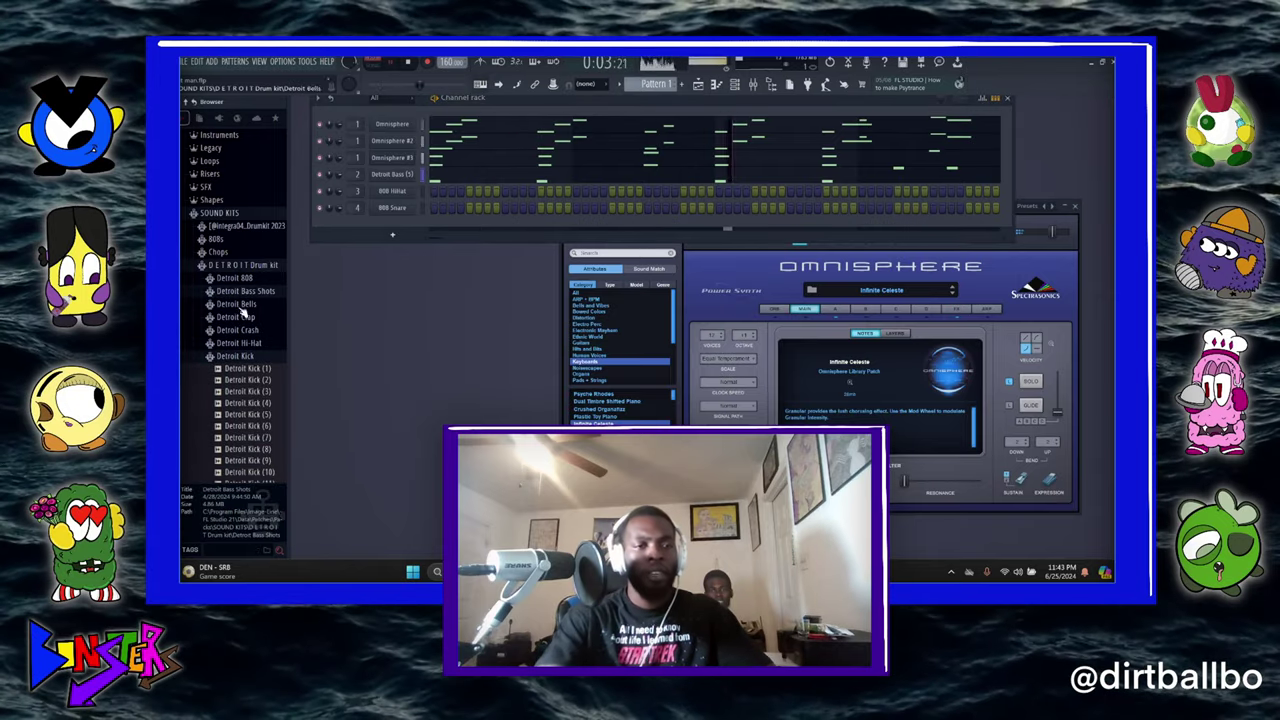
pyautogui.click(240, 330)
pyautogui.click(249, 343)
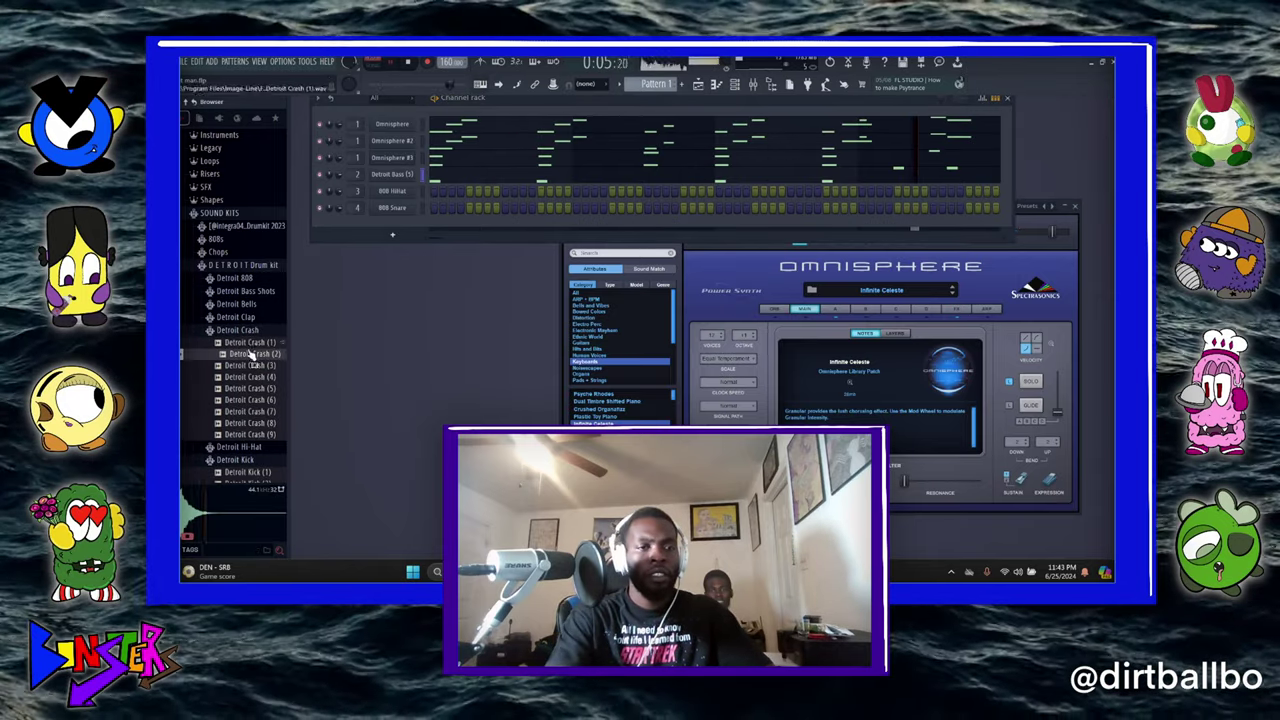
pyautogui.click(252, 366)
pyautogui.click(252, 378)
pyautogui.click(257, 400)
pyautogui.click(260, 412)
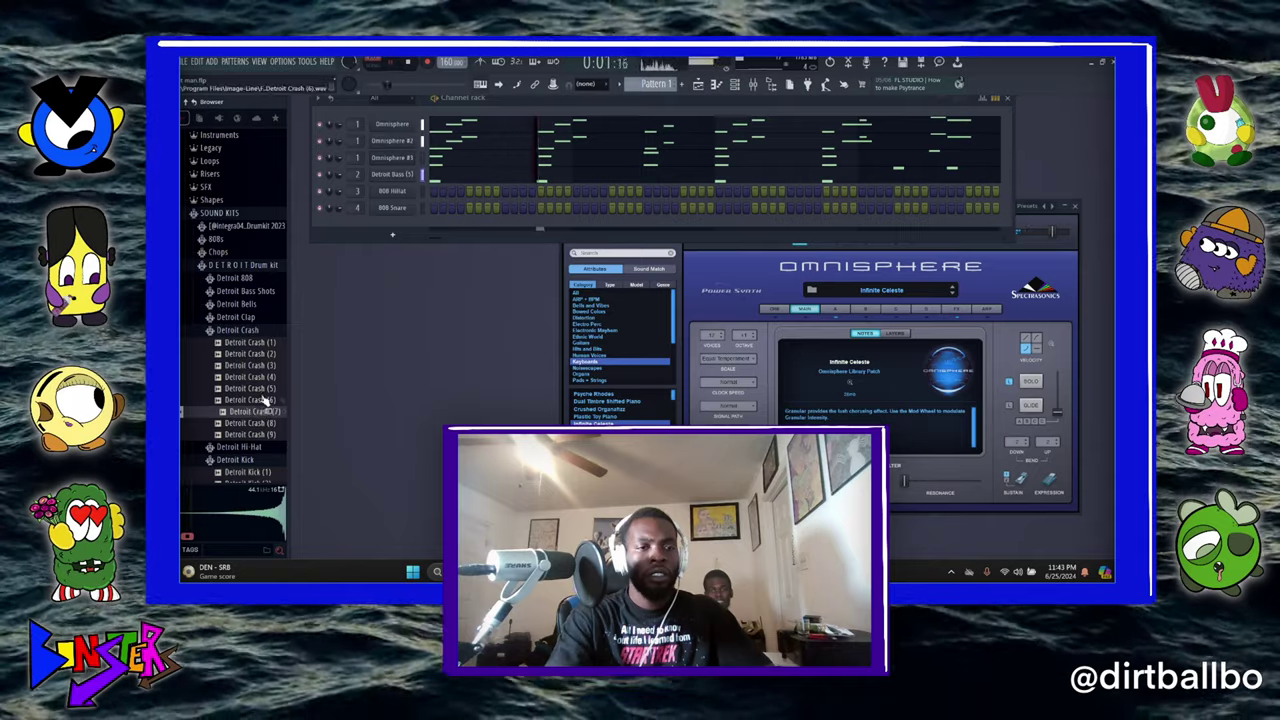
pyautogui.click(264, 391)
pyautogui.click(265, 402)
pyautogui.click(265, 413)
pyautogui.click(263, 425)
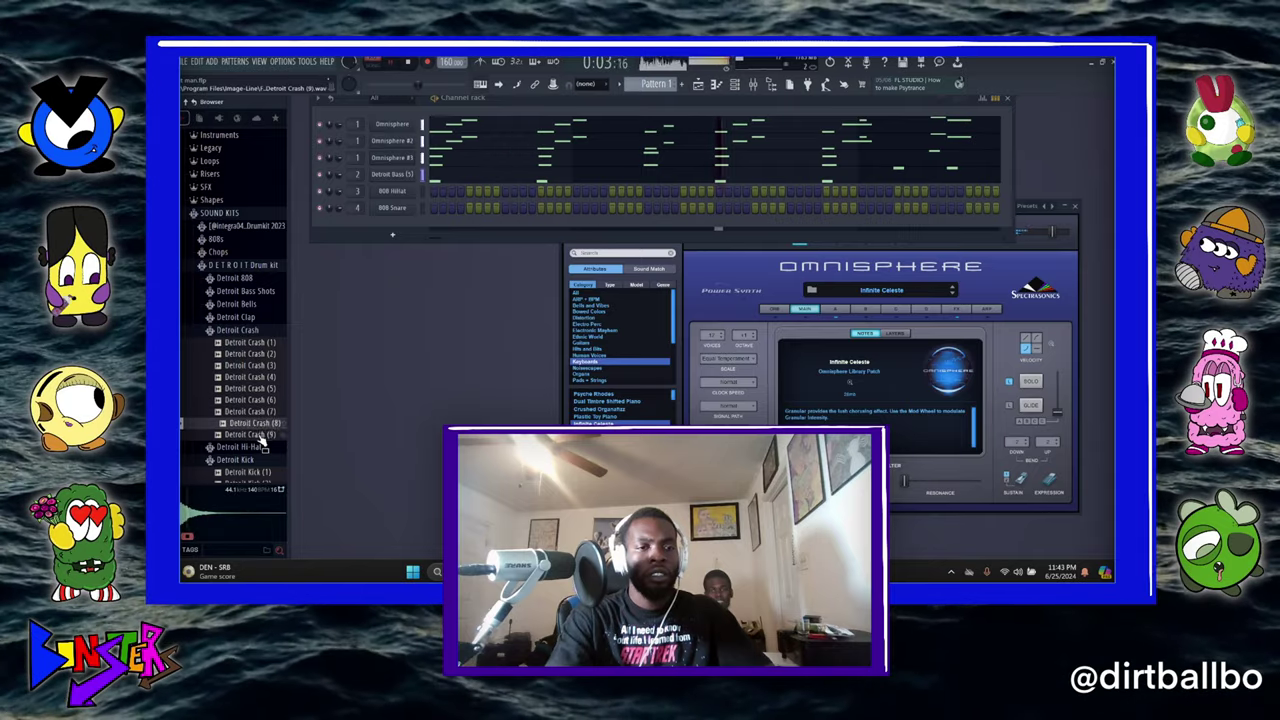
# - Replace the 808 HiHat channel's sample with Detroit Crash (6), put a hit on the pattern's first step, and open the channel's settings
pyautogui.moveTo(256, 400); pyautogui.dragTo(395, 190)
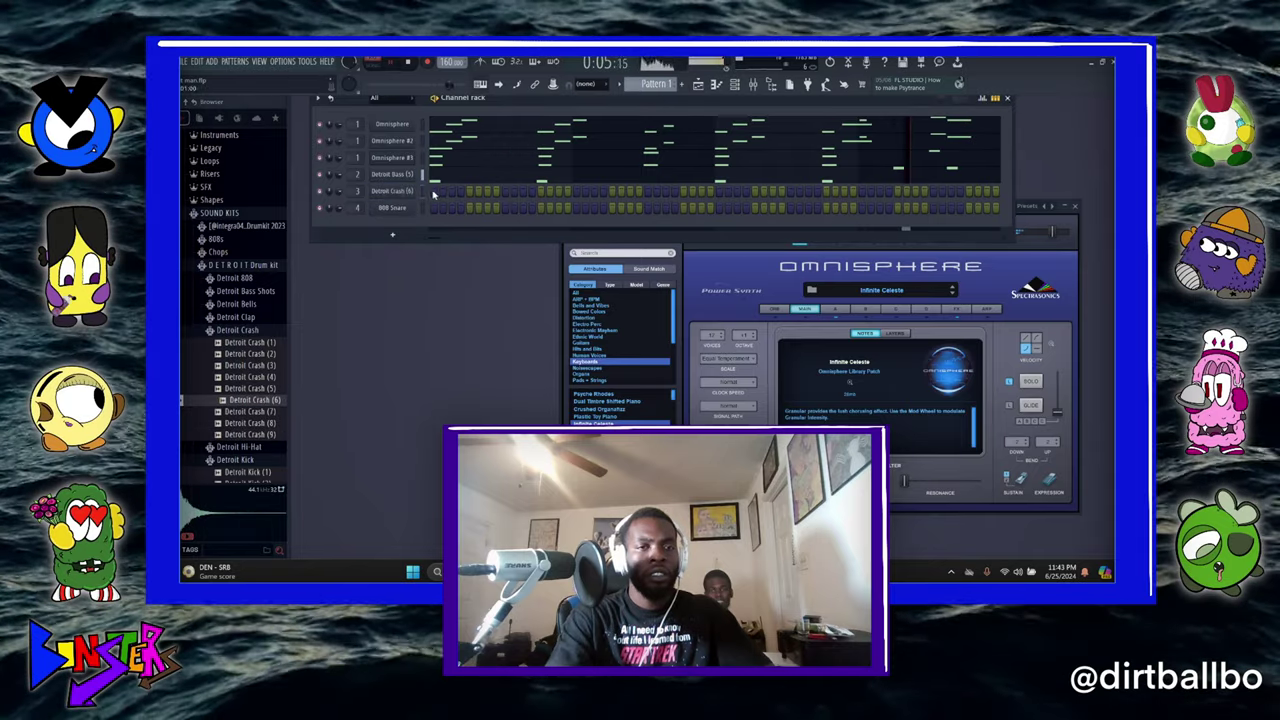
pyautogui.click(399, 193)
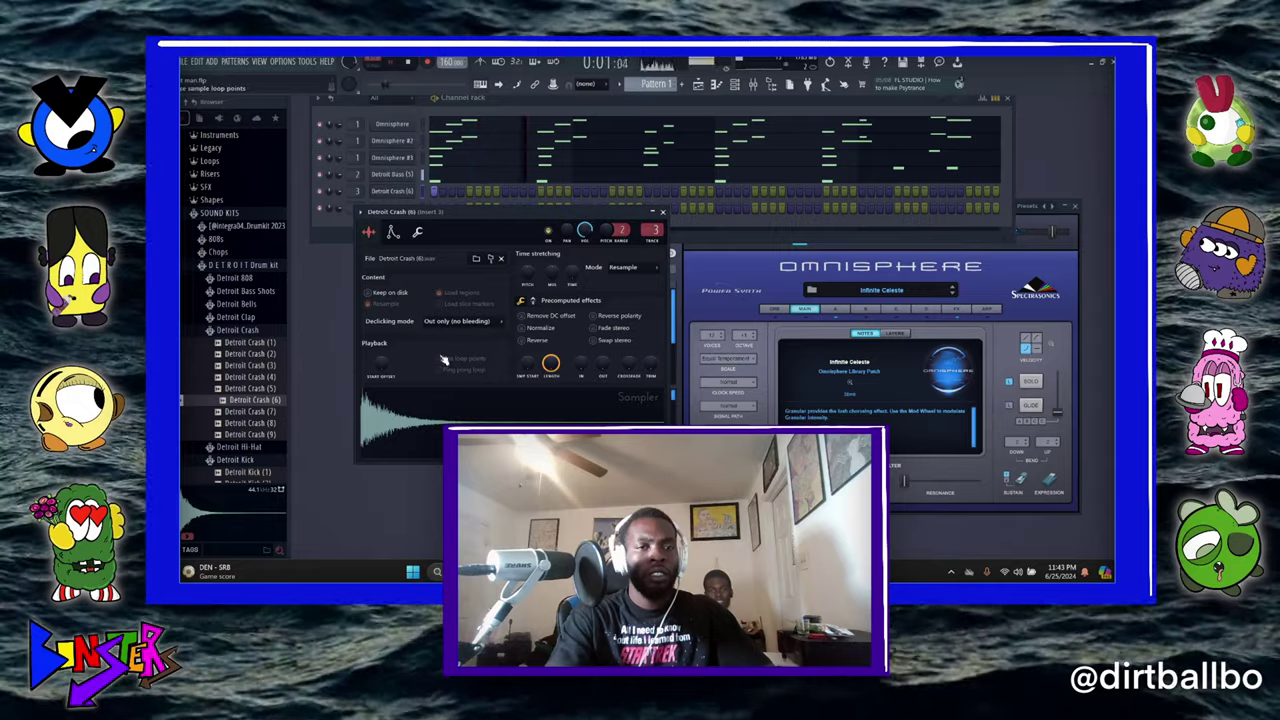
pyautogui.click(252, 332)
# - Add Detroit Clap (1) as a new channel with a hit on the ninth step of each bar, and check its sampler settings
pyautogui.click(248, 318)
pyautogui.click(252, 330)
pyautogui.click(253, 342)
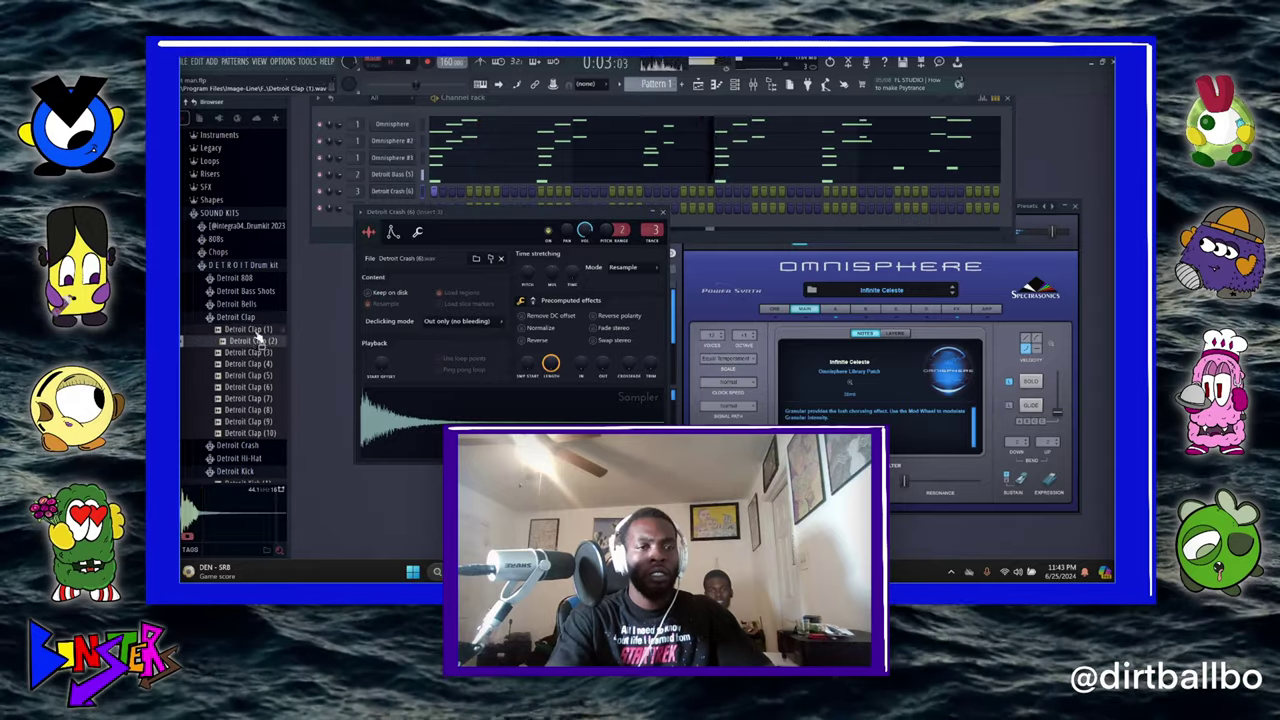
pyautogui.moveTo(255, 331); pyautogui.dragTo(601, 238)
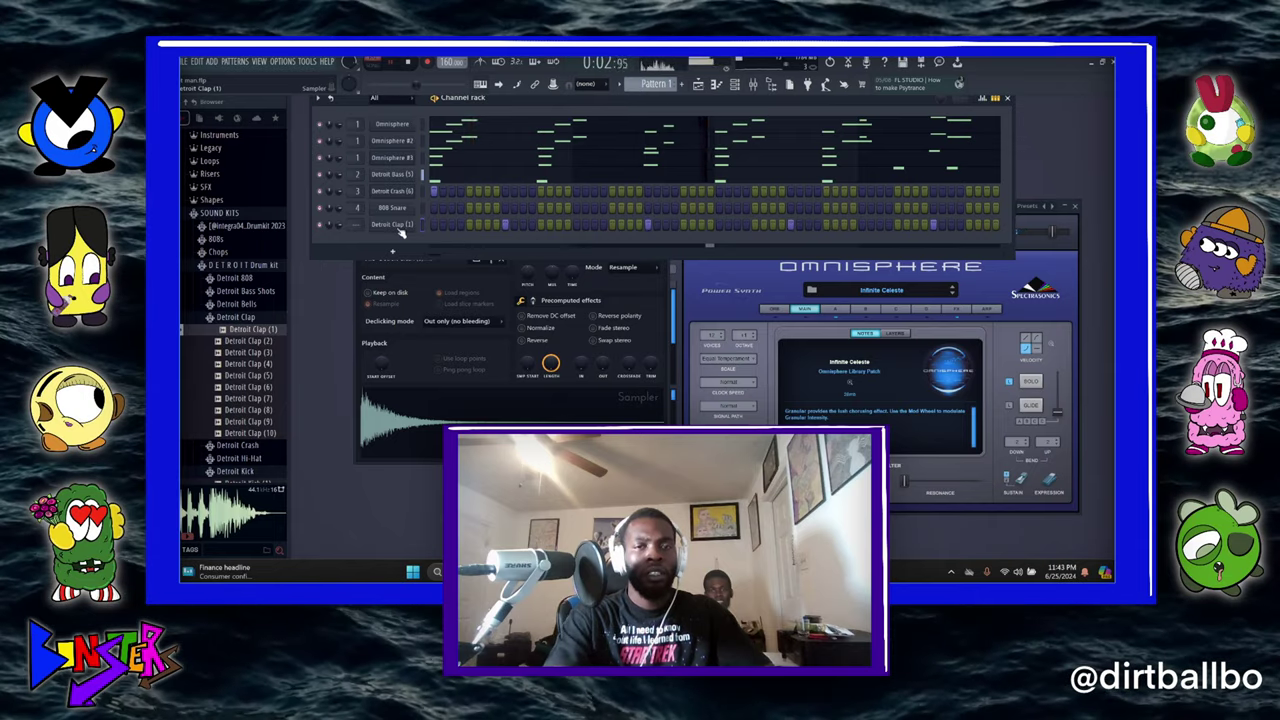
pyautogui.click(396, 226)
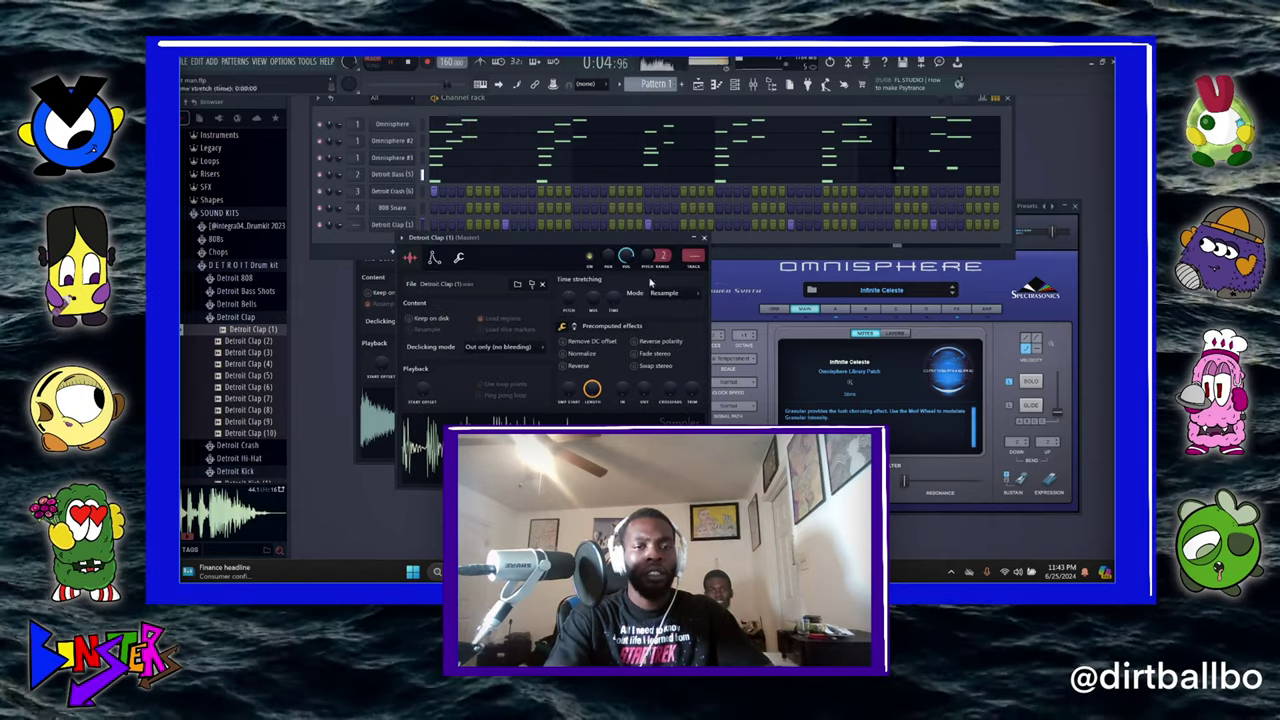
pyautogui.click(704, 238)
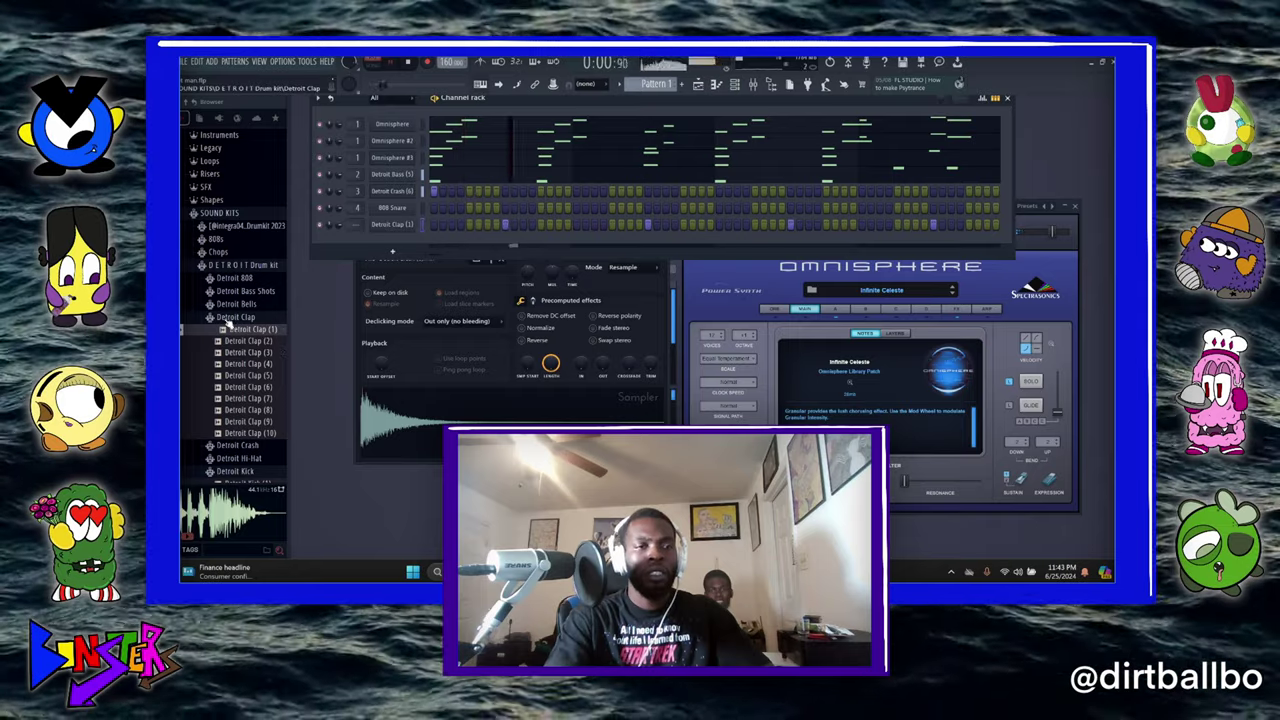
# - Audition the Detroit Clap samples (4) to (10) against the playing beat
pyautogui.click(248, 364)
pyautogui.click(248, 375)
pyautogui.click(249, 387)
pyautogui.click(251, 398)
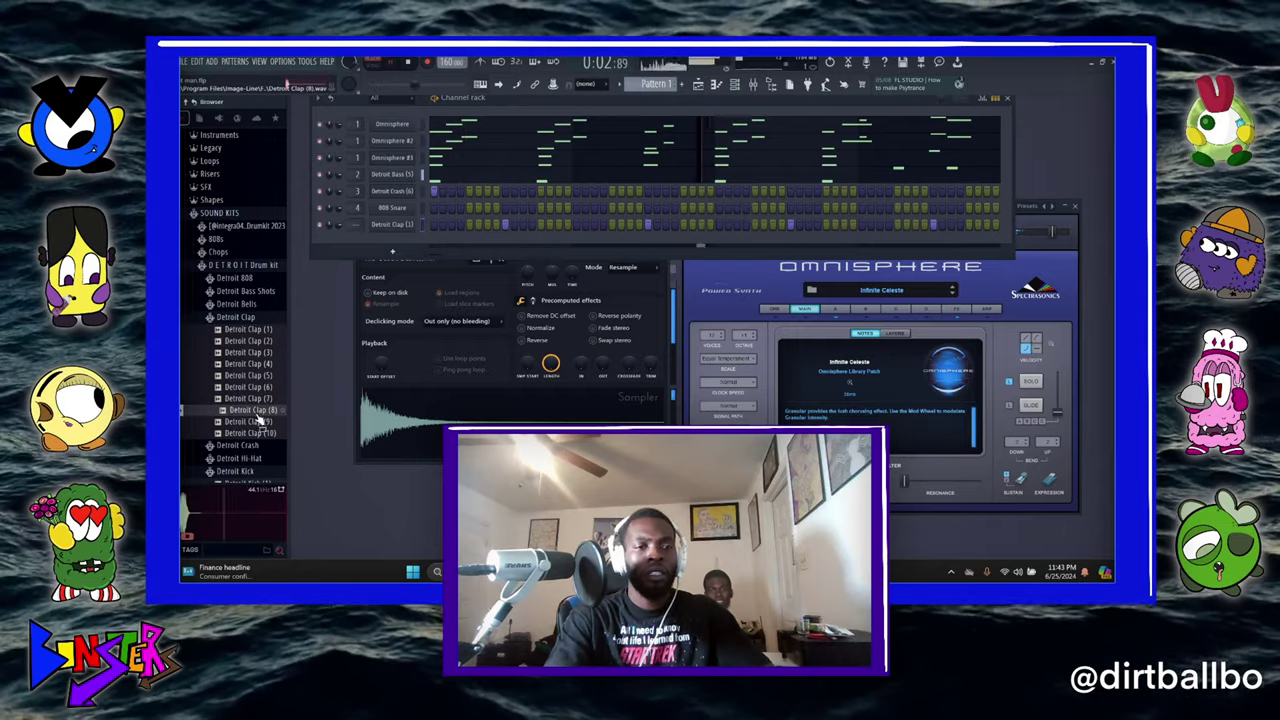
pyautogui.click(254, 410)
pyautogui.click(258, 421)
pyautogui.click(266, 433)
pyautogui.click(246, 317)
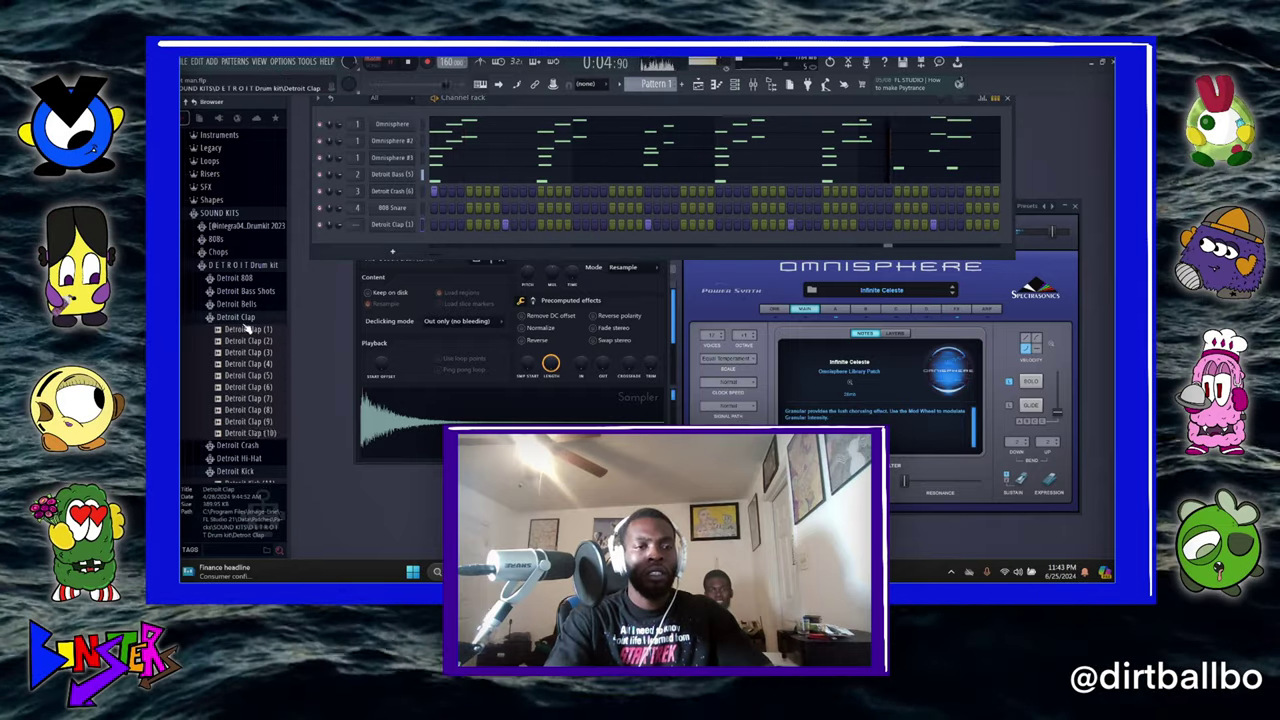
# - Audition the Detroit Snare samples (1) to (6) against the playing beat
pyautogui.scroll(-3, 254, 350)
pyautogui.click(251, 397)
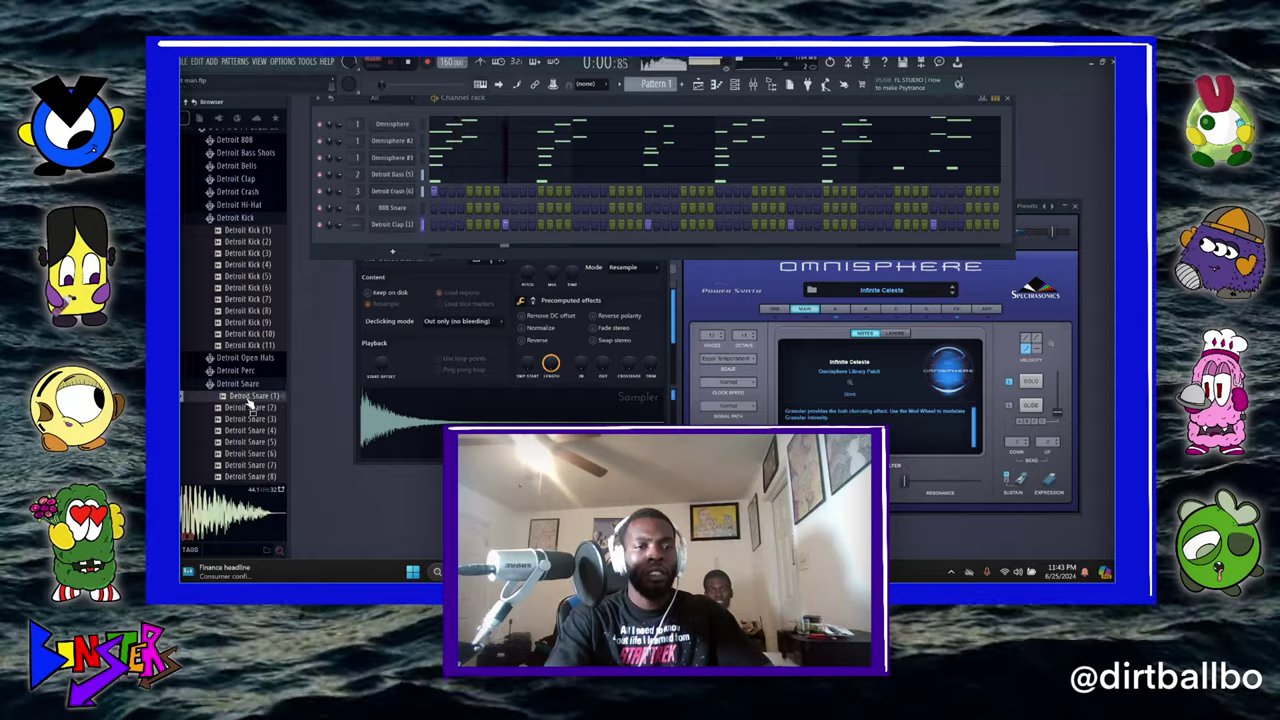
pyautogui.click(254, 408)
pyautogui.click(256, 420)
pyautogui.click(258, 431)
pyautogui.click(258, 441)
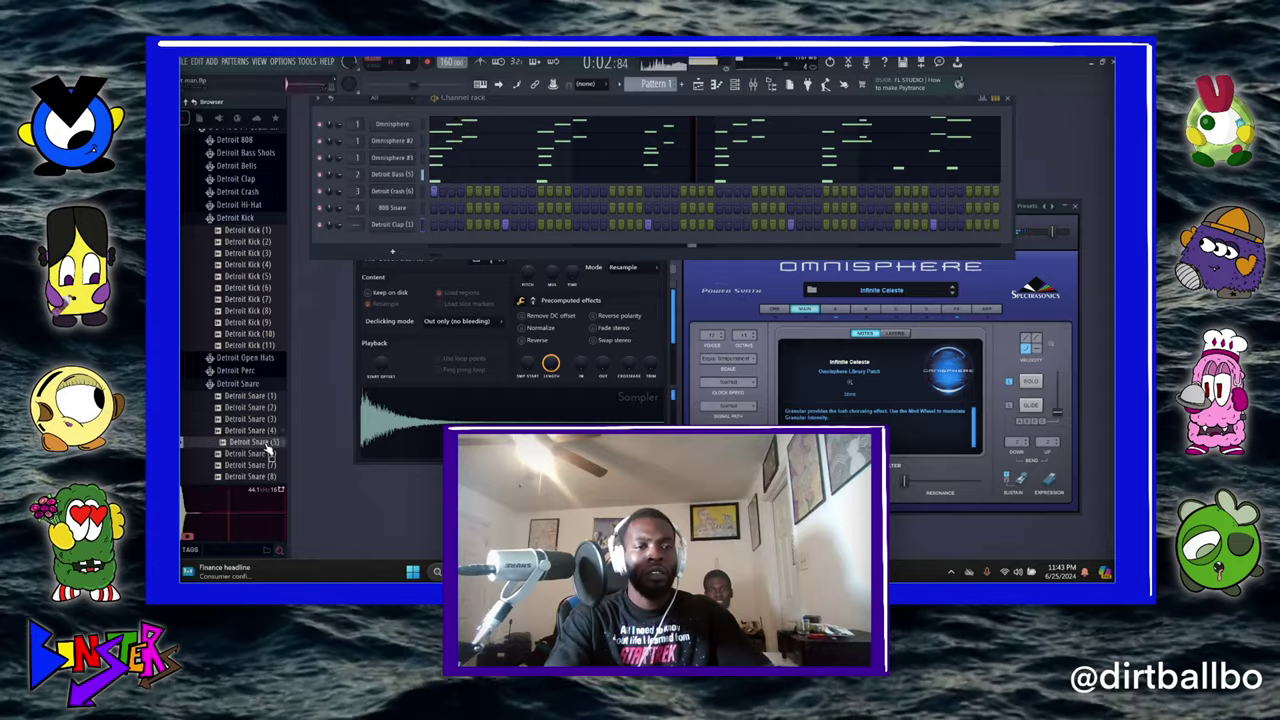
pyautogui.click(258, 453)
# - Add Detroit Snare (7) as a new channel below the clap and place hits across the pattern
pyautogui.scroll(-4, 260, 440)
pyautogui.click(256, 327)
pyautogui.moveTo(258, 328); pyautogui.dragTo(517, 255)
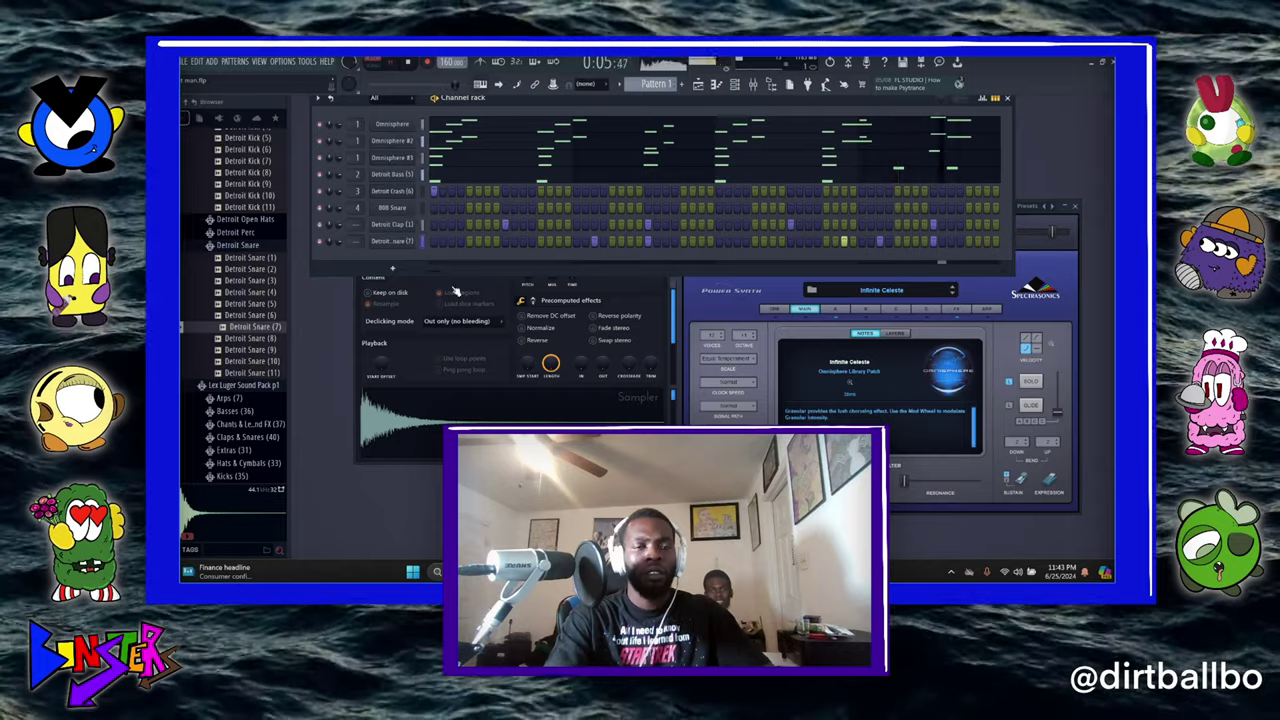
# - Audition the Detroit Perc samples and add Detroit Perc (6) as a new channel with two hits near the end of the last bar
pyautogui.click(235, 232)
pyautogui.click(248, 280)
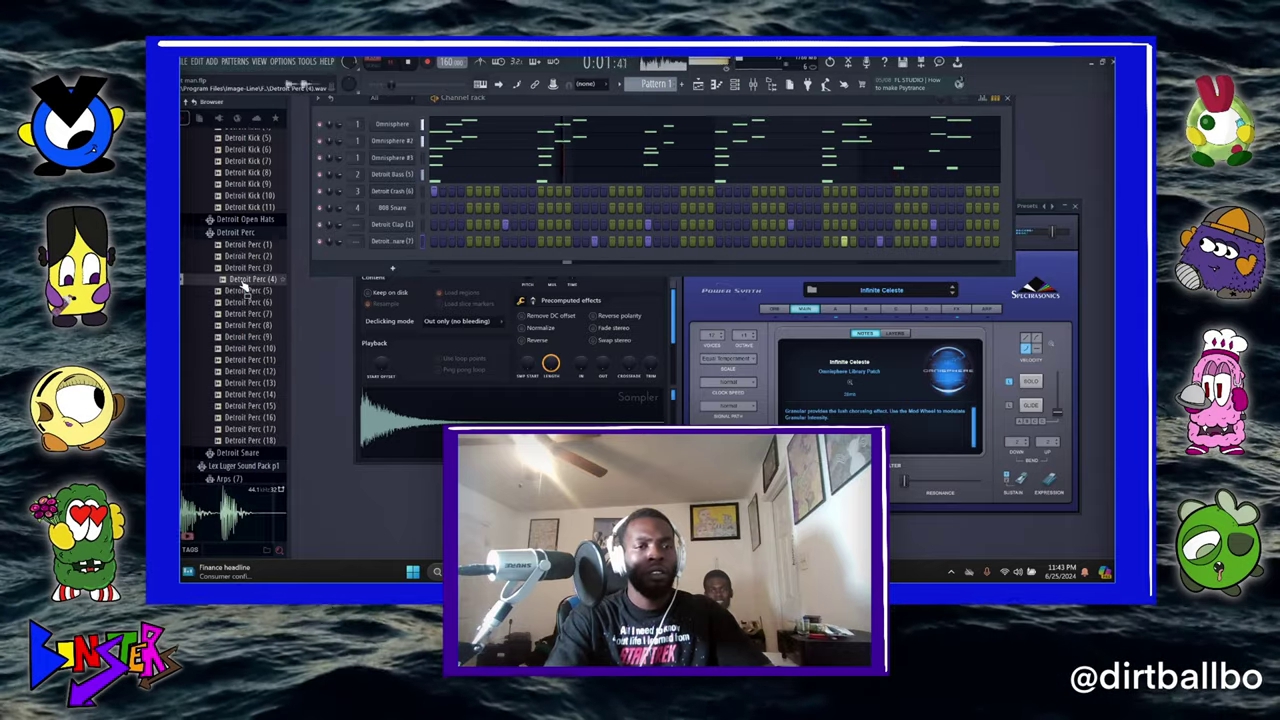
pyautogui.click(248, 290)
pyautogui.click(252, 302)
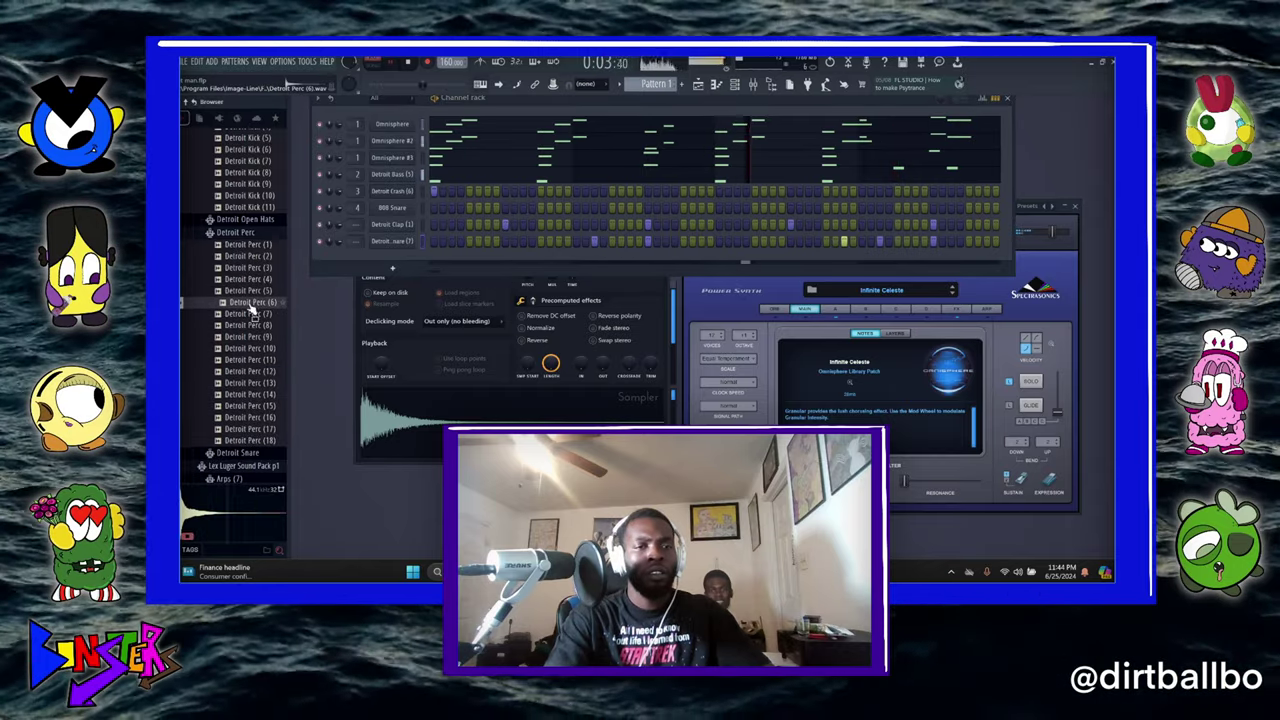
pyautogui.moveTo(252, 312); pyautogui.dragTo(400, 262)
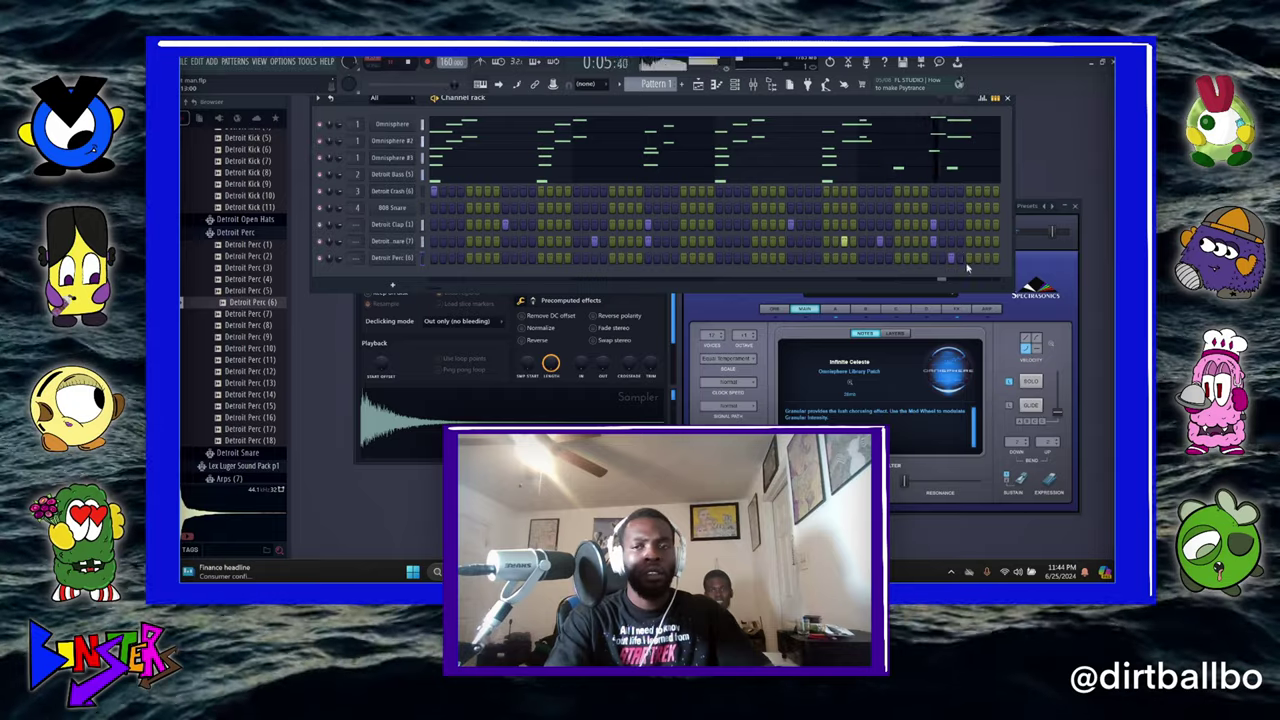
pyautogui.click(406, 262)
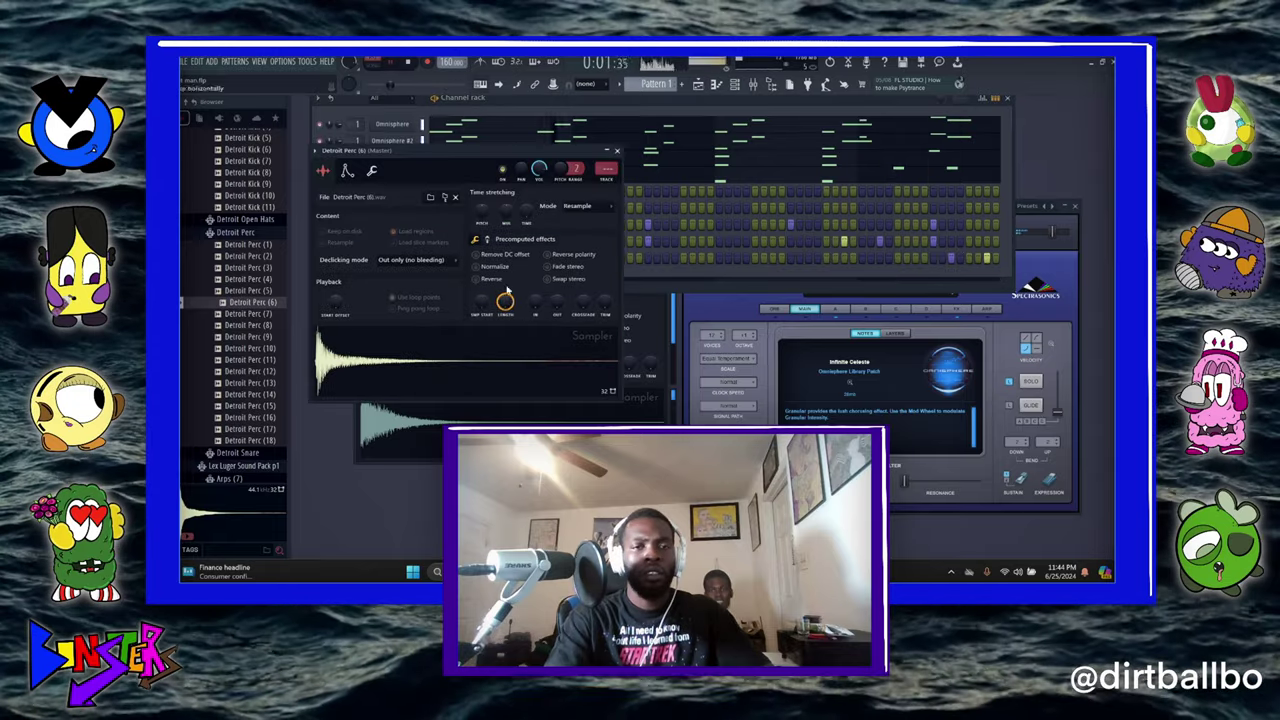
pyautogui.click(616, 151)
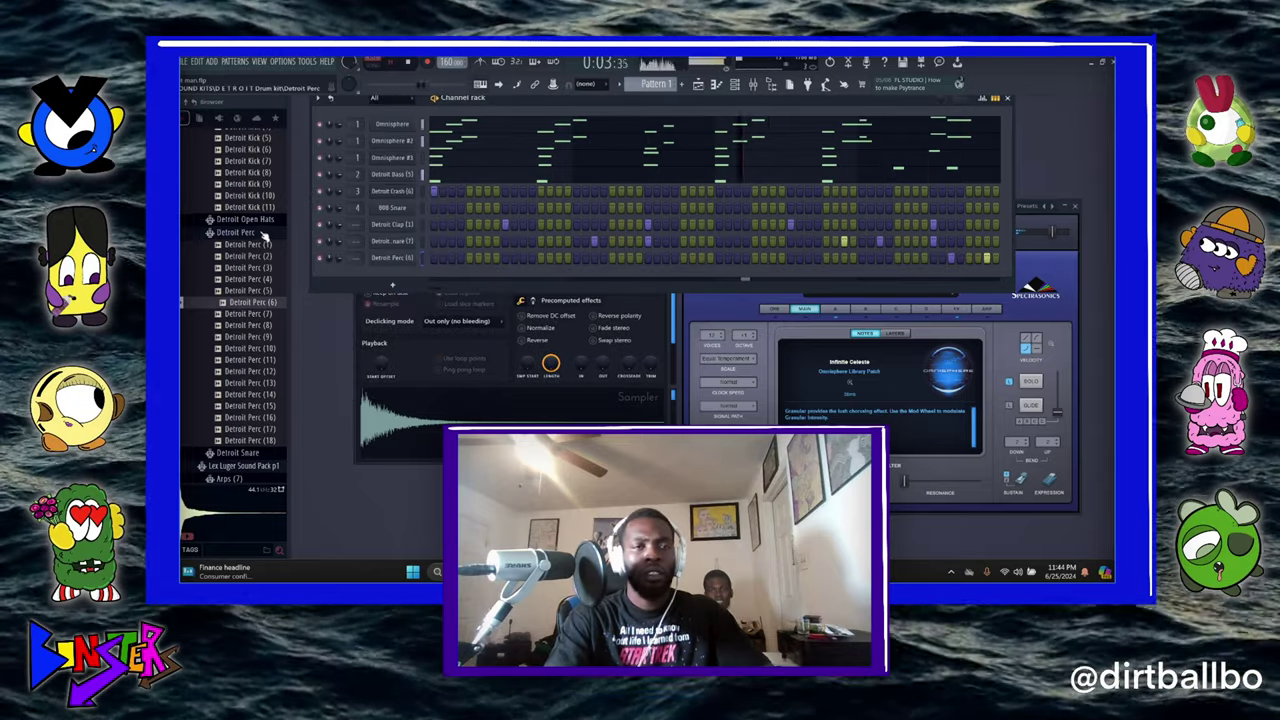
# - Audition the first Detroit Hi-Hat samples, up to (6), against the playing beat
pyautogui.click(236, 232)
pyautogui.scroll(4, 225, 297)
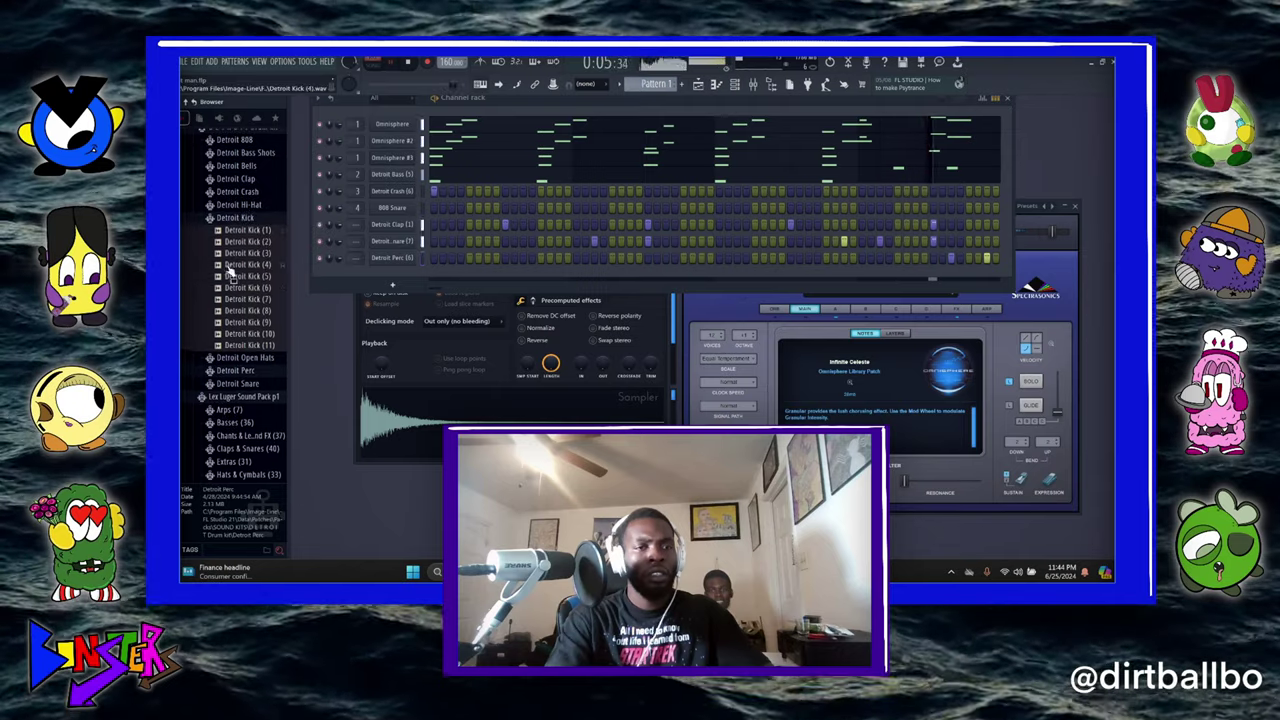
pyautogui.click(241, 207)
pyautogui.click(246, 230)
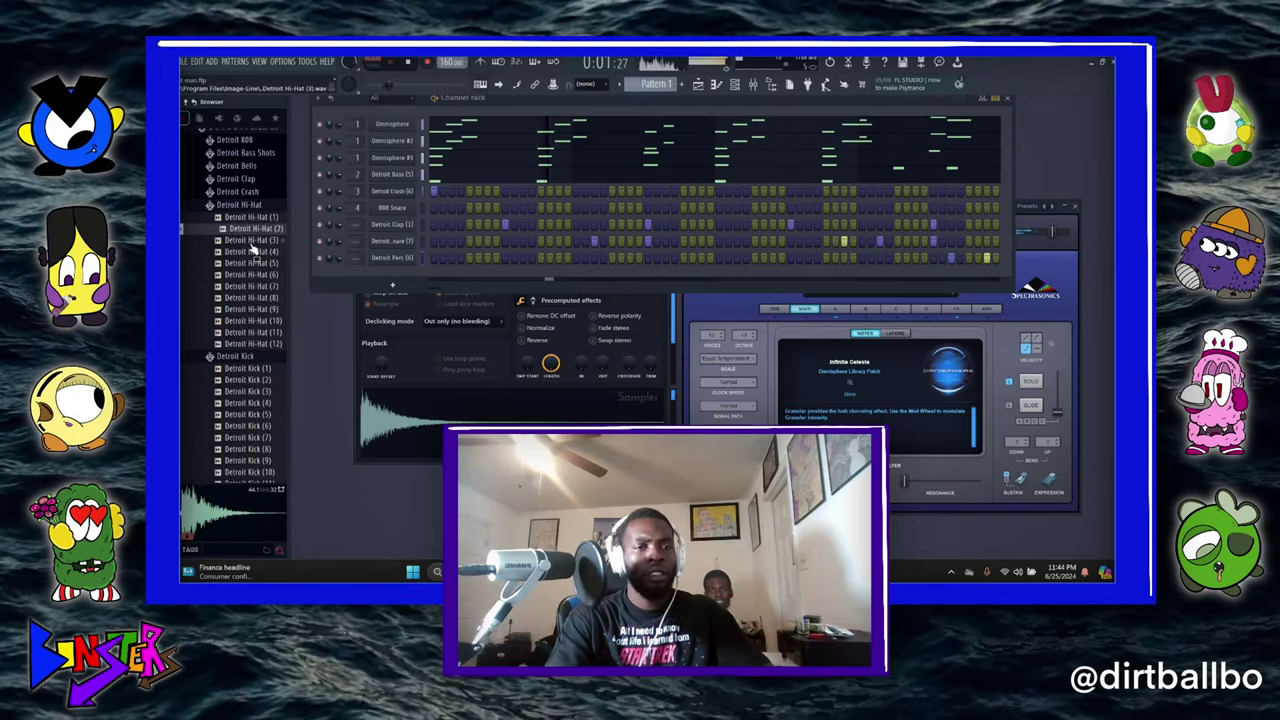
pyautogui.click(262, 263)
pyautogui.click(265, 275)
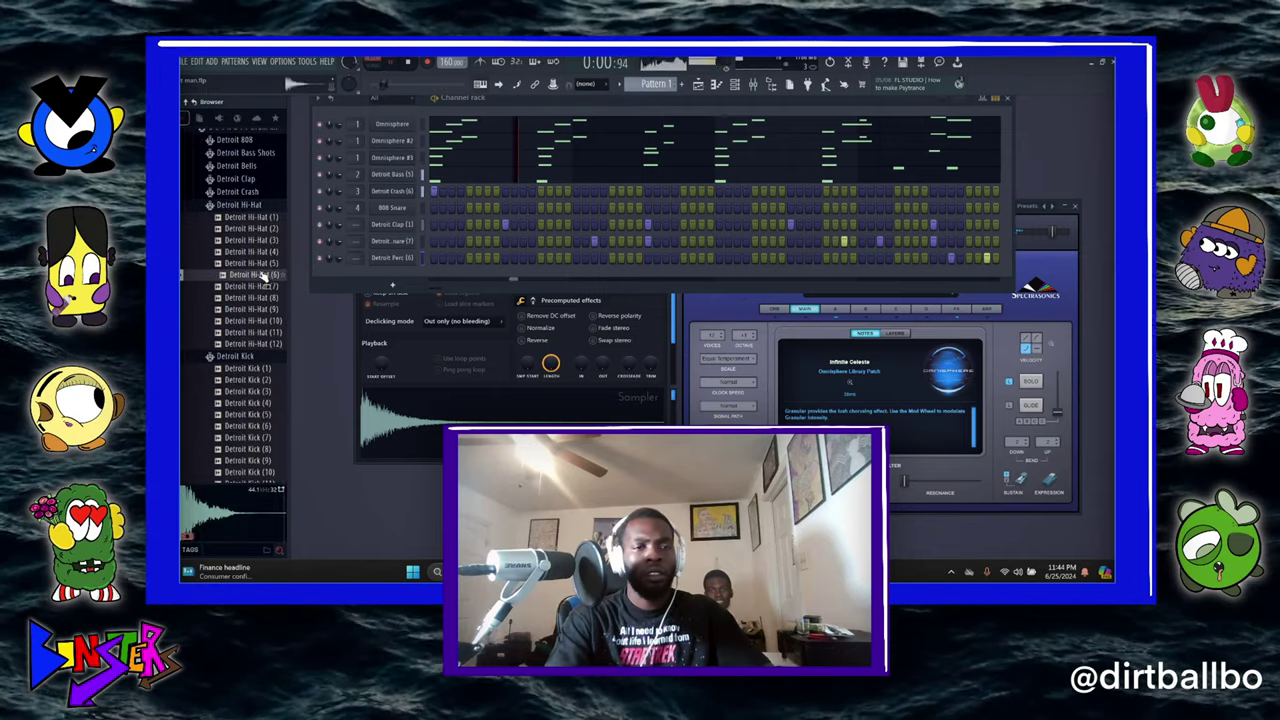
# - Add Detroit Hi-Hat (5) as a new channel and normalize its sample
pyautogui.moveTo(262, 272); pyautogui.dragTo(400, 280)
pyautogui.click(398, 276)
pyautogui.click(491, 281)
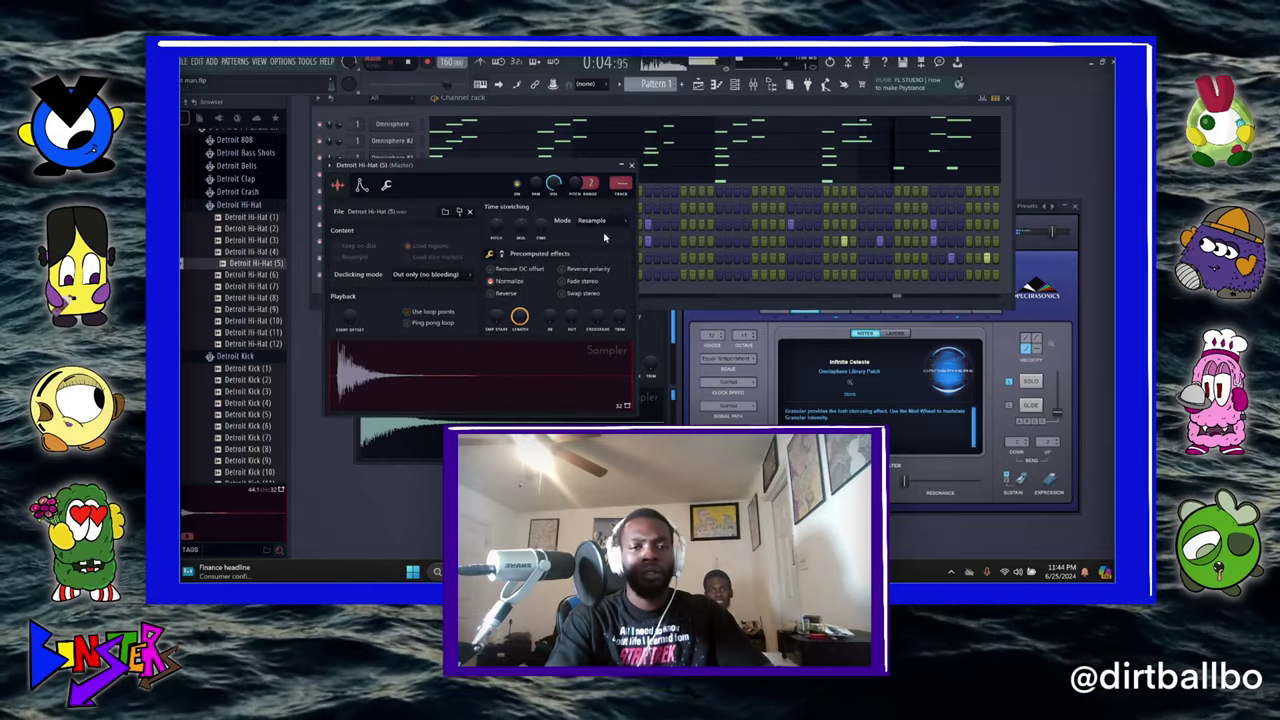
pyautogui.click(631, 165)
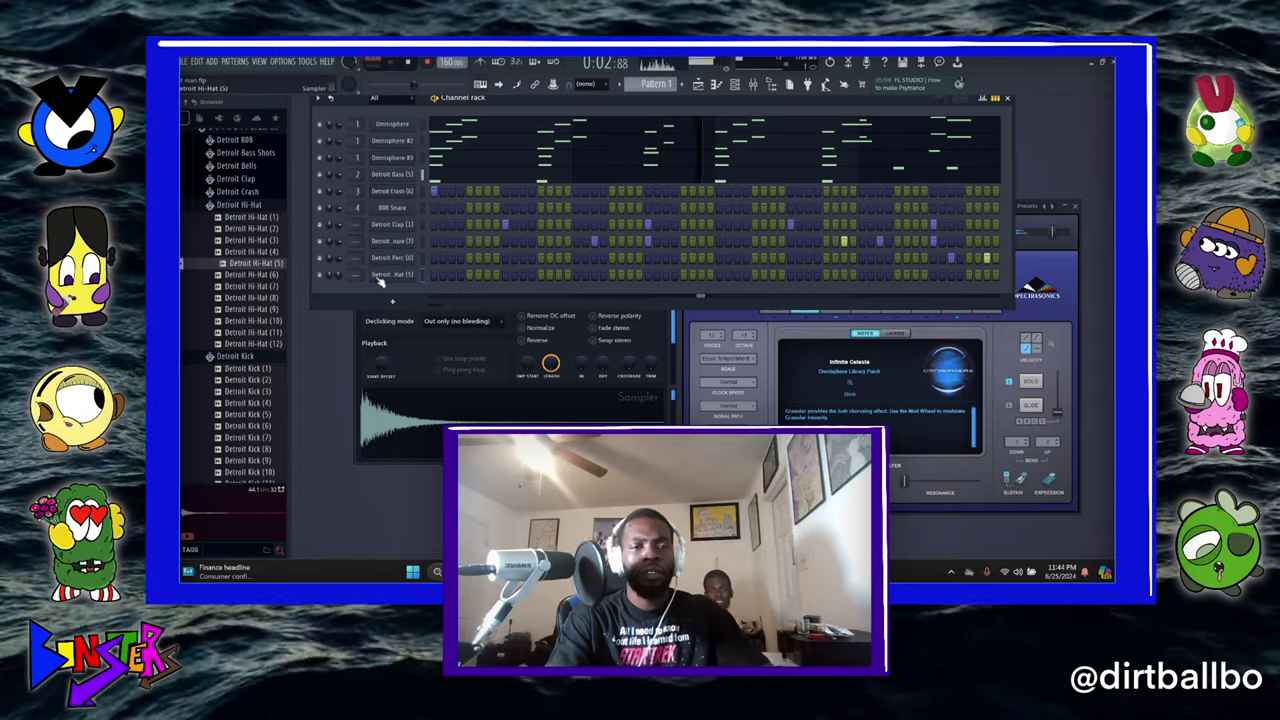
# - Fill the Detroit Hi-Hat (5) channel with a hit on every second step
pyautogui.rightClick(380, 281)
pyautogui.click(462, 337)
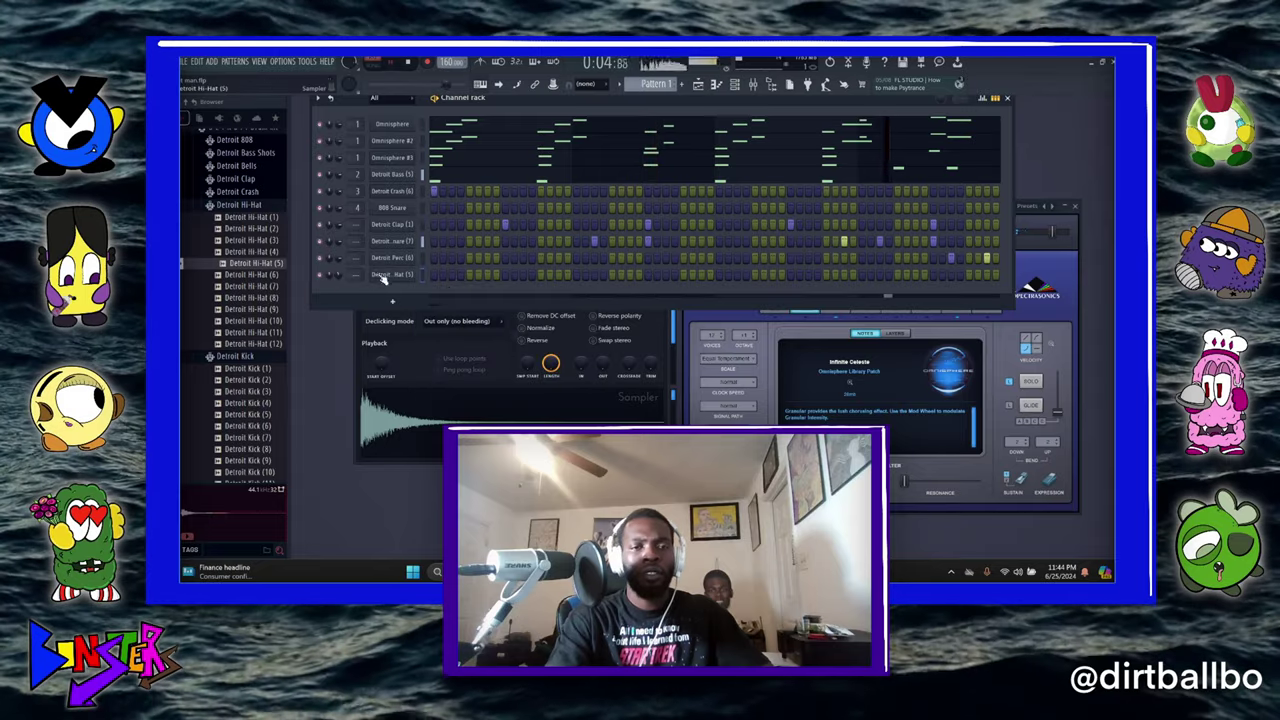
pyautogui.rightClick(384, 279)
pyautogui.click(551, 308)
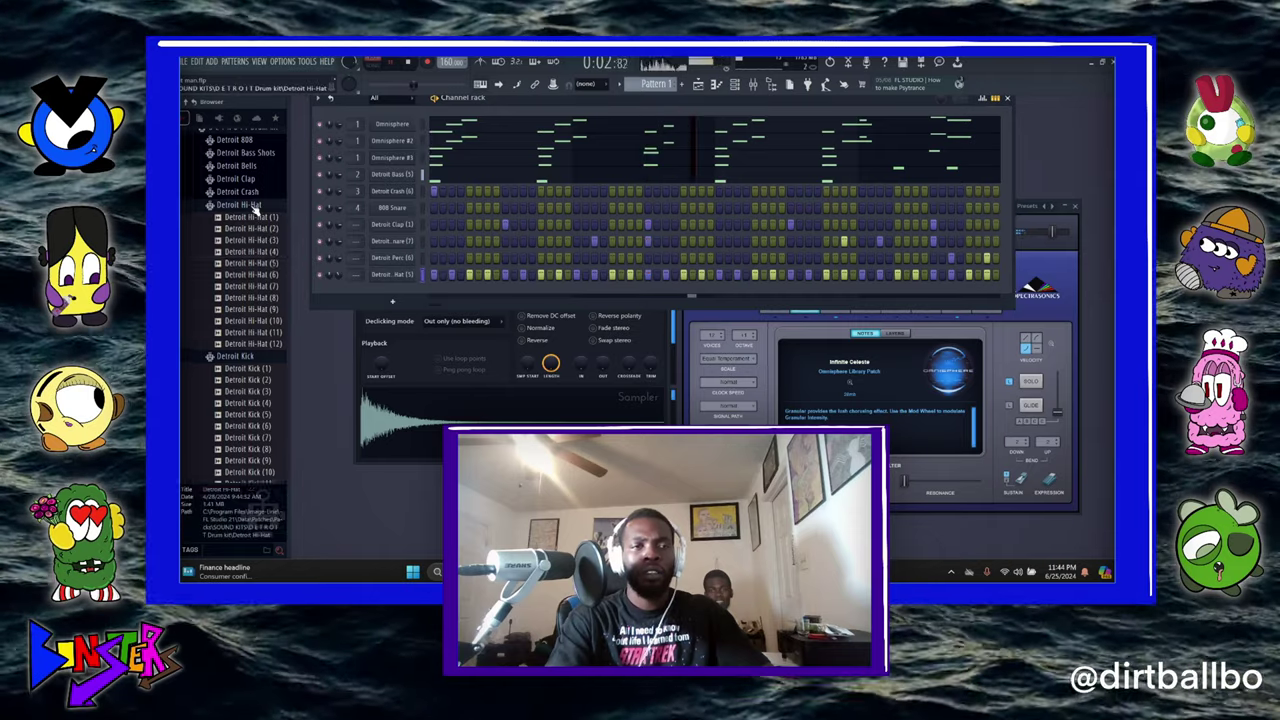
# - Collapse the Detroit Hi-Hat sample folder and show the samples in the Detroit Kick folder
pyautogui.click(257, 205)
pyautogui.scroll(3, 252, 270)
pyautogui.click(250, 346)
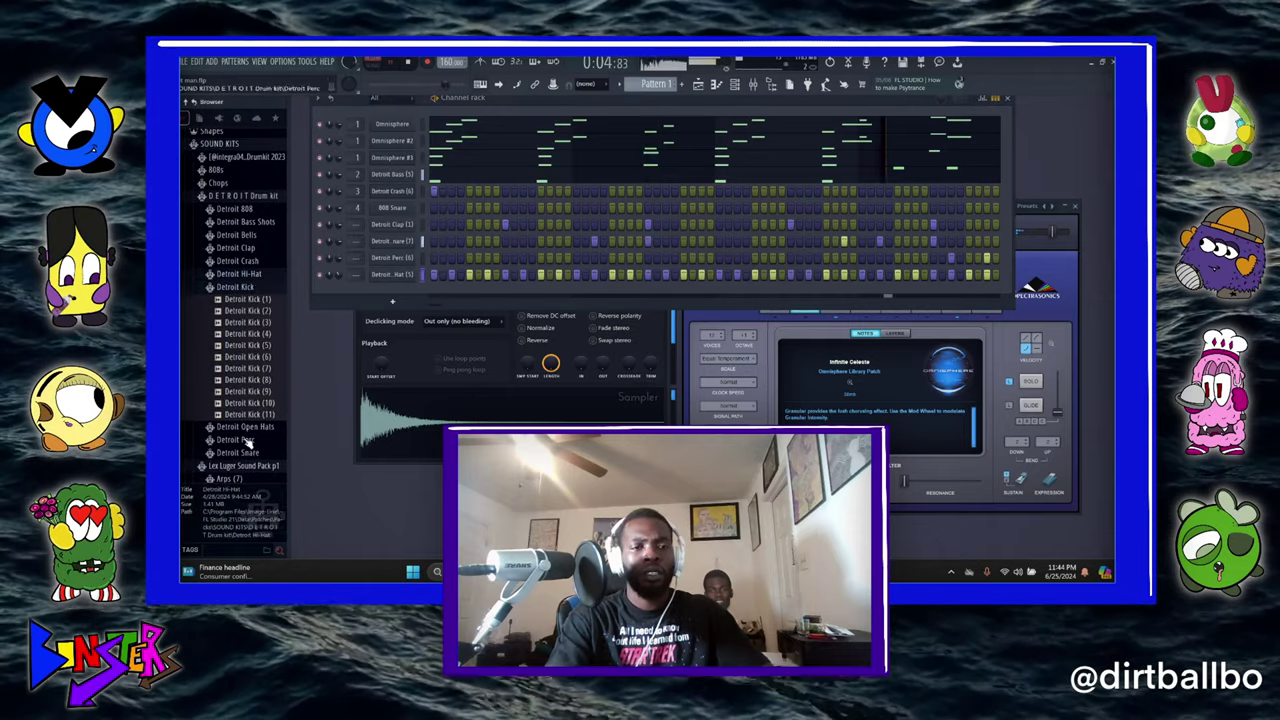
pyautogui.click(233, 287)
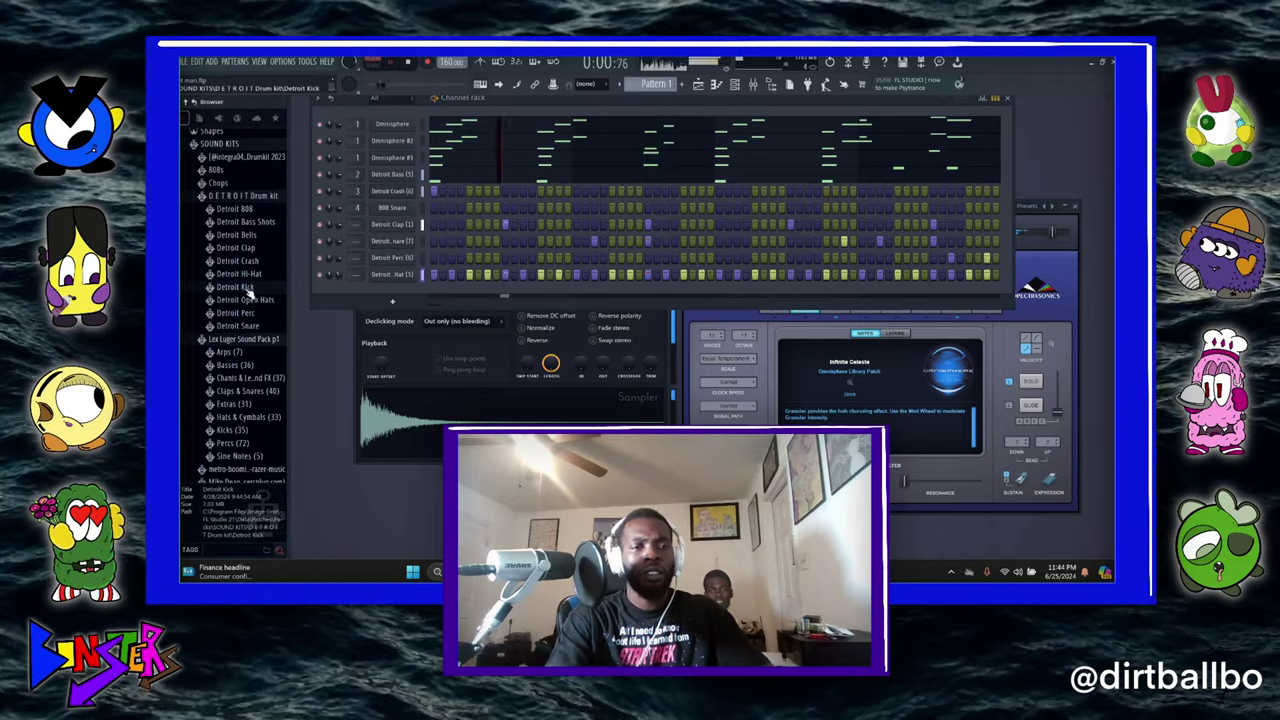
pyautogui.click(248, 288)
# - Audition the Detroit Kick samples (1) through (10) against the playing beat
pyautogui.click(251, 303)
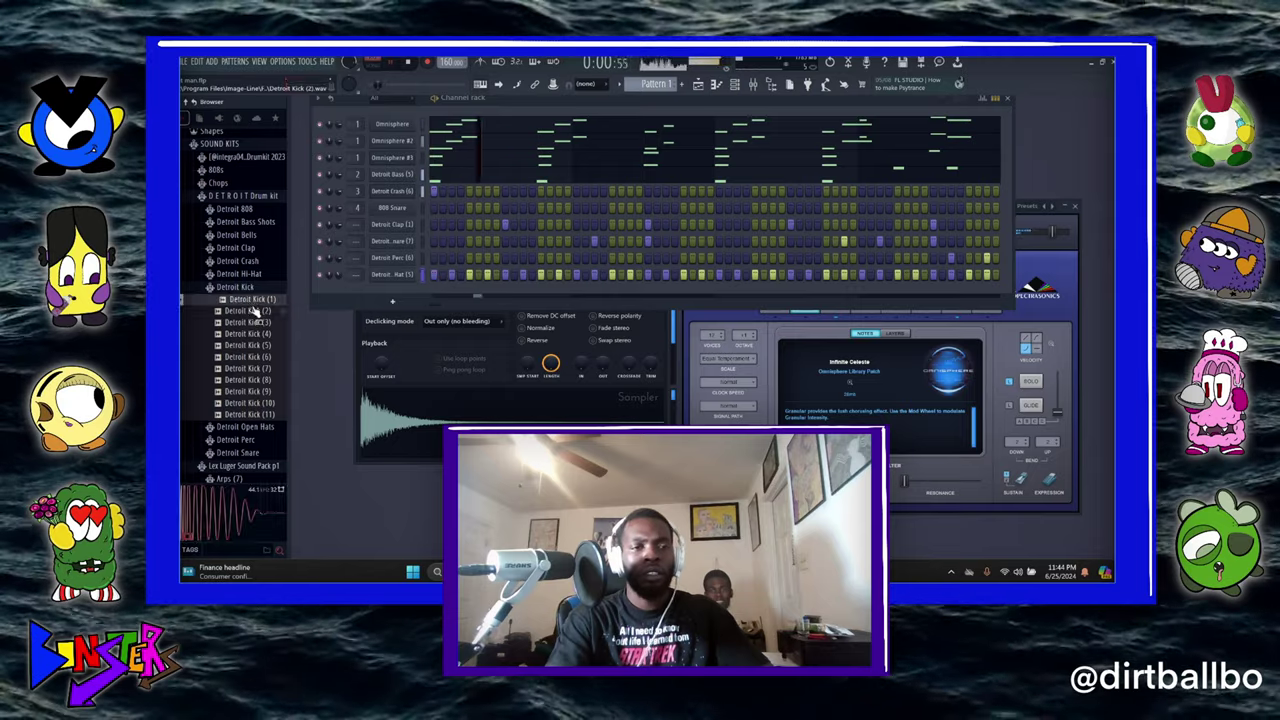
pyautogui.click(256, 311)
pyautogui.click(261, 301)
pyautogui.click(261, 312)
pyautogui.click(263, 325)
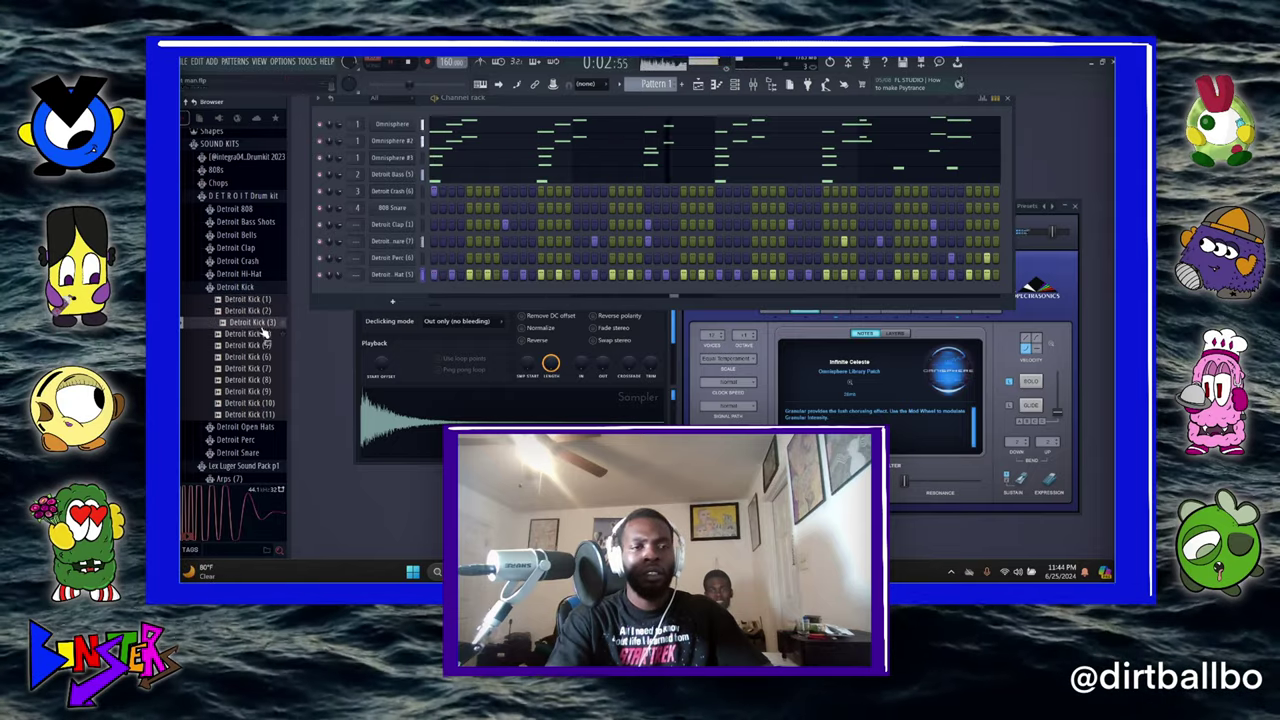
pyautogui.click(262, 334)
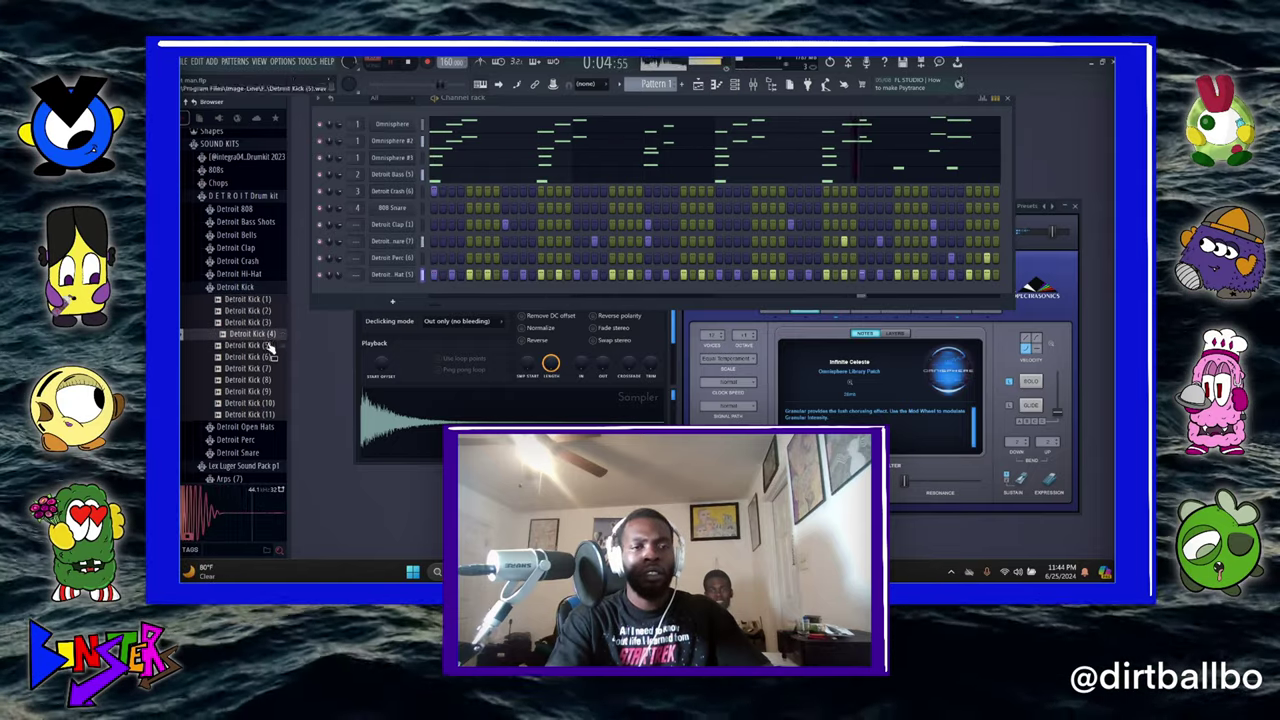
pyautogui.click(265, 345)
pyautogui.click(266, 357)
pyautogui.click(267, 369)
pyautogui.click(268, 380)
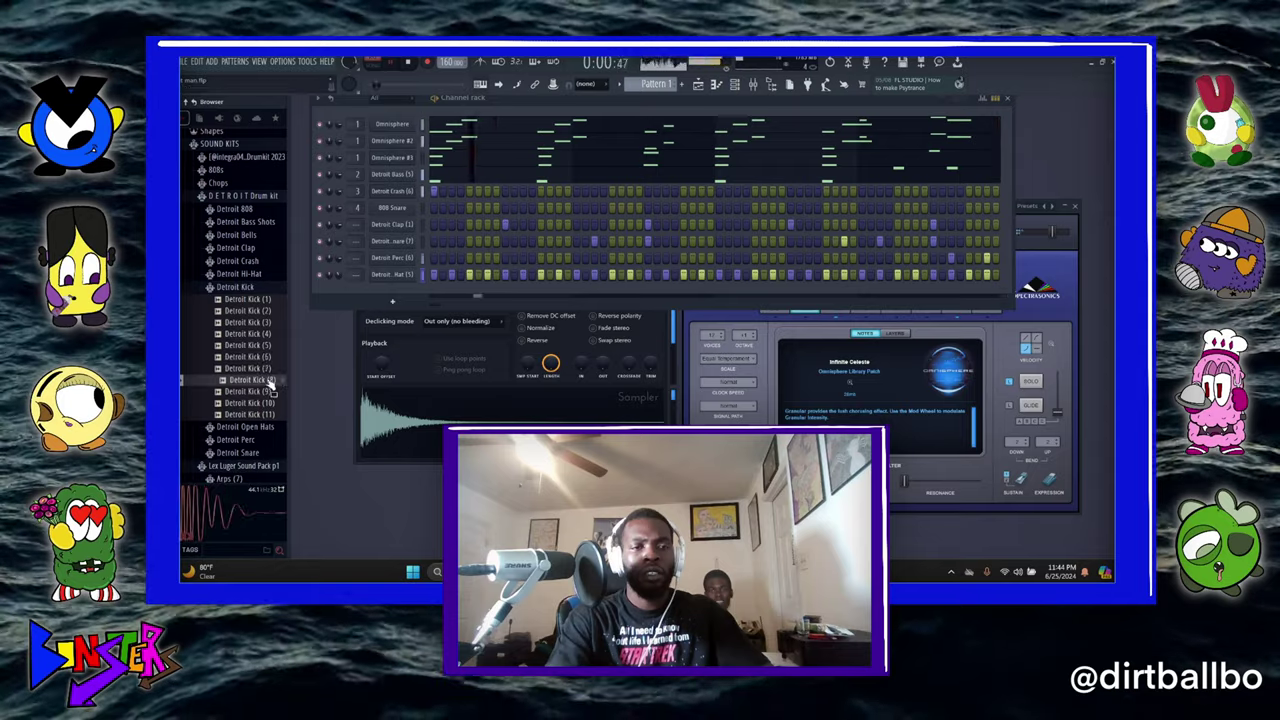
pyautogui.click(267, 371)
pyautogui.click(268, 381)
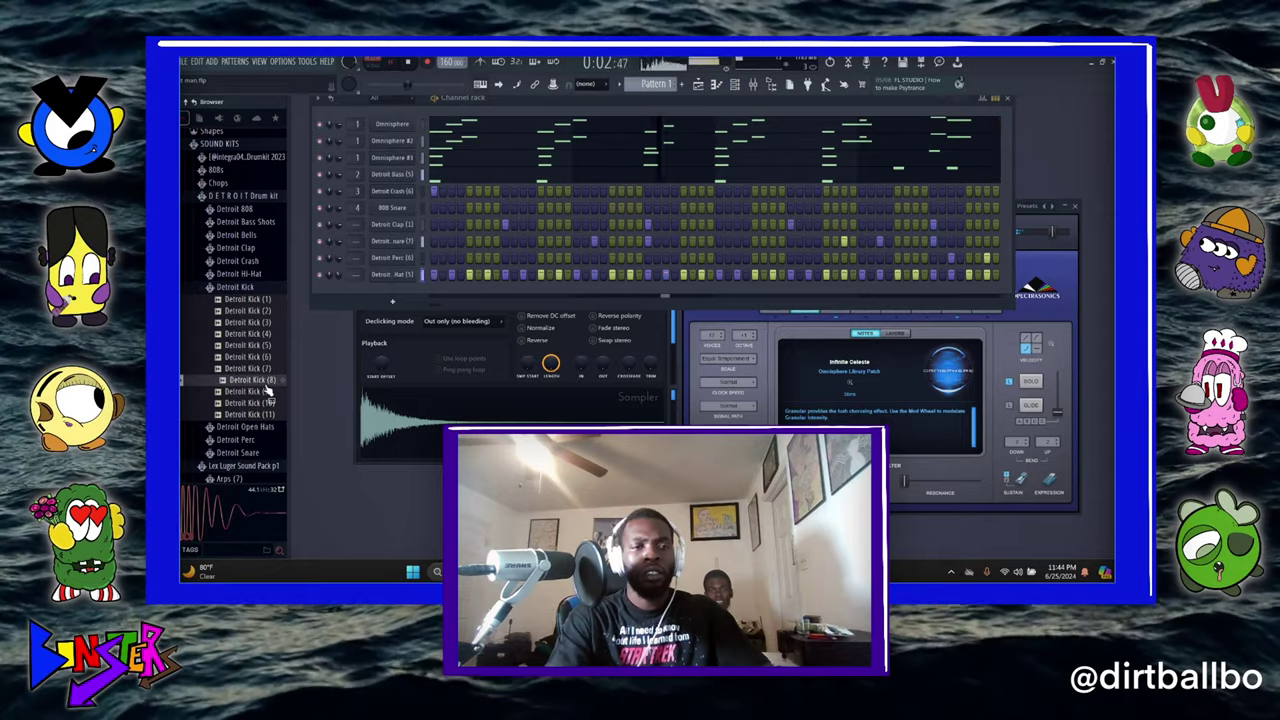
pyautogui.click(268, 391)
pyautogui.click(269, 402)
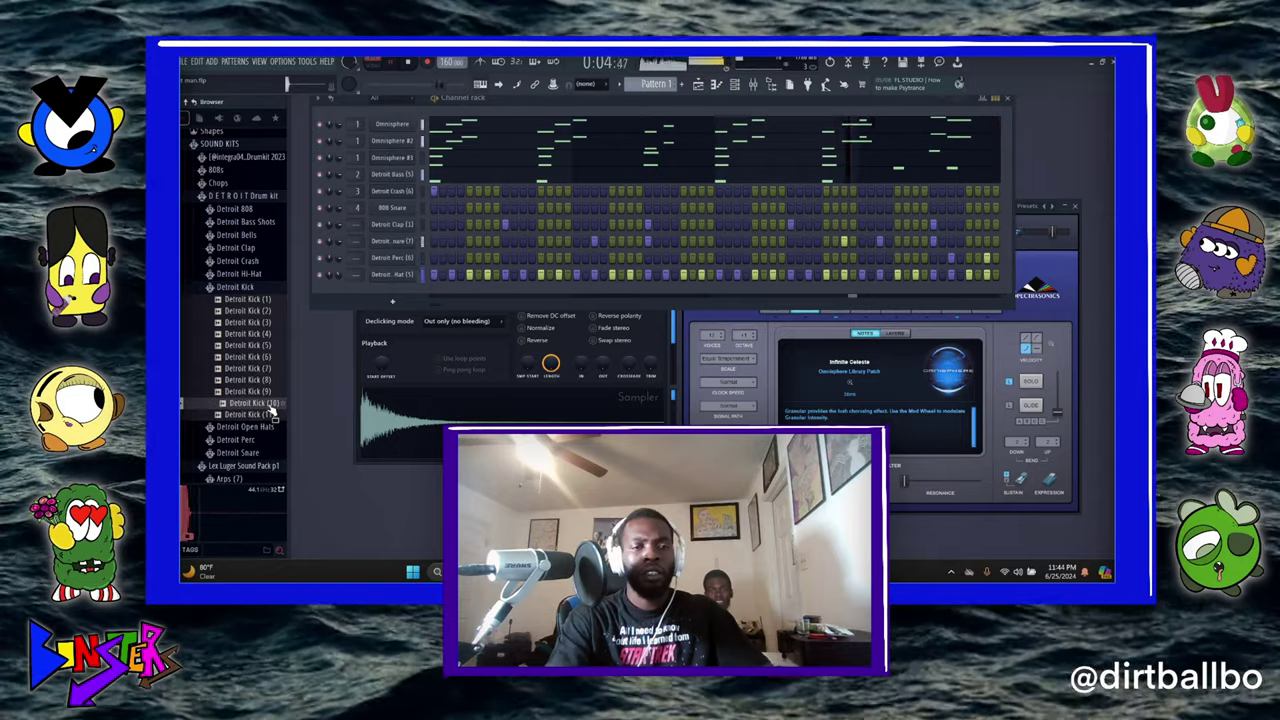
pyautogui.click(265, 382)
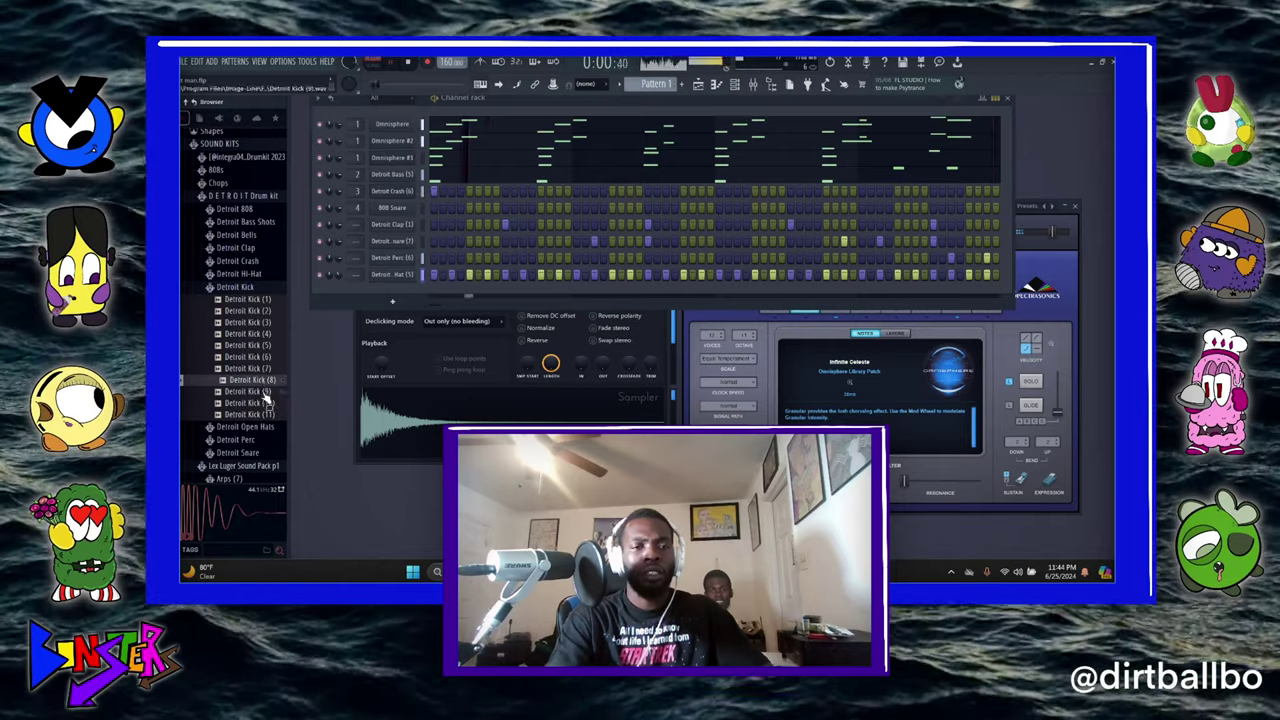
# - Add Detroit Kick (10) as a new channel with hits on steps 1, 7, 13, 33, 39 and 45
pyautogui.click(268, 403)
pyautogui.moveTo(268, 403); pyautogui.dragTo(424, 301)
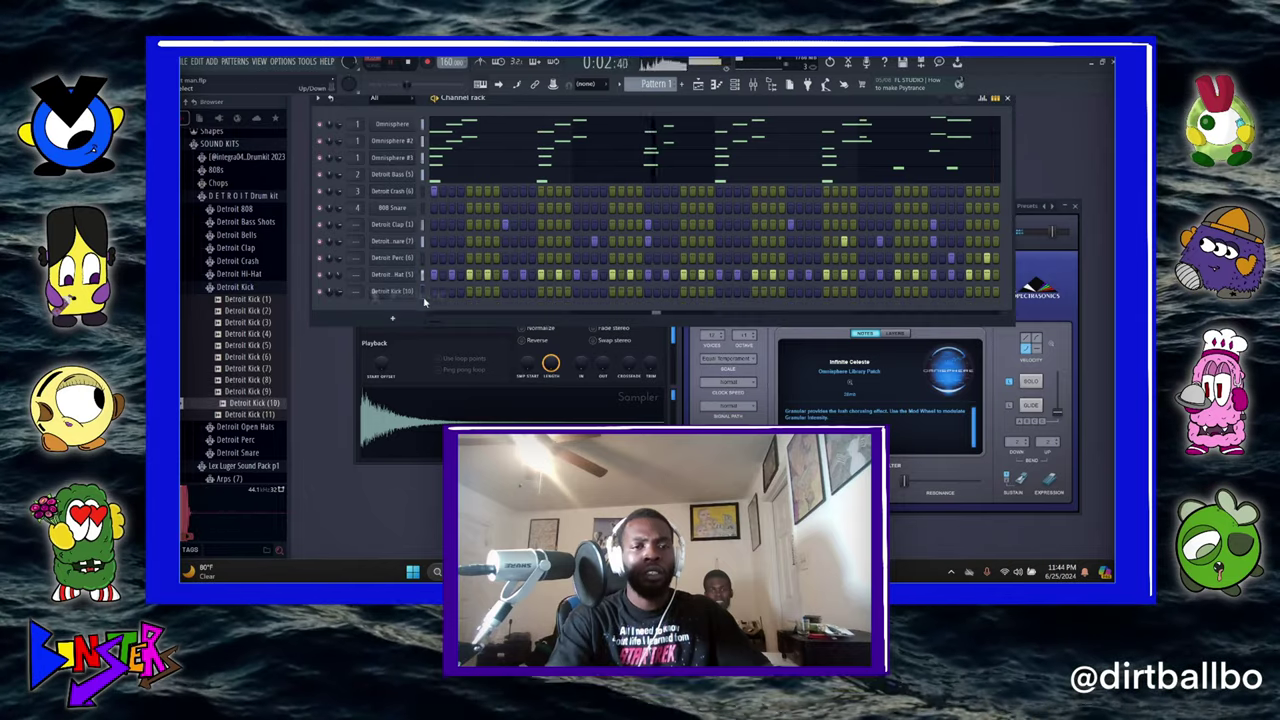
pyautogui.click(479, 291)
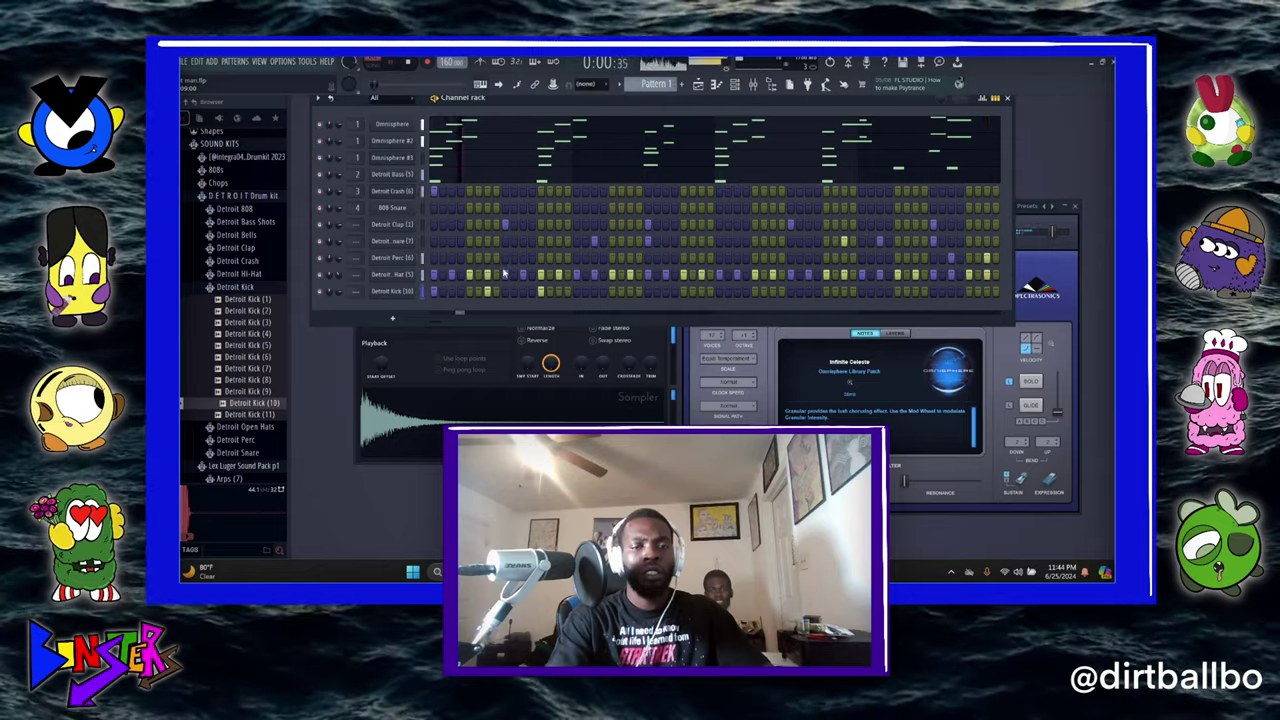
pyautogui.press('space')
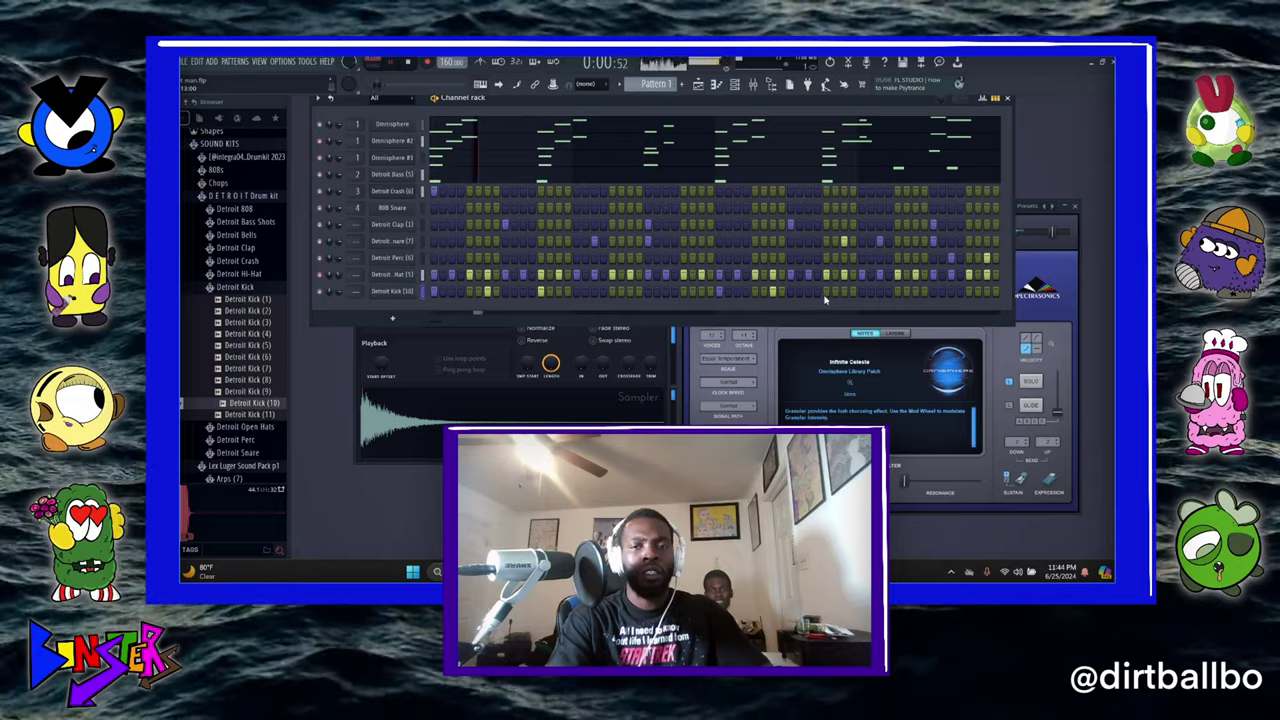
# - Raise the second kick hit's velocity in the piano roll and extend the kick line with hits on steps 51, 59 and 63
pyautogui.rightClick(394, 293)
pyautogui.click(430, 291)
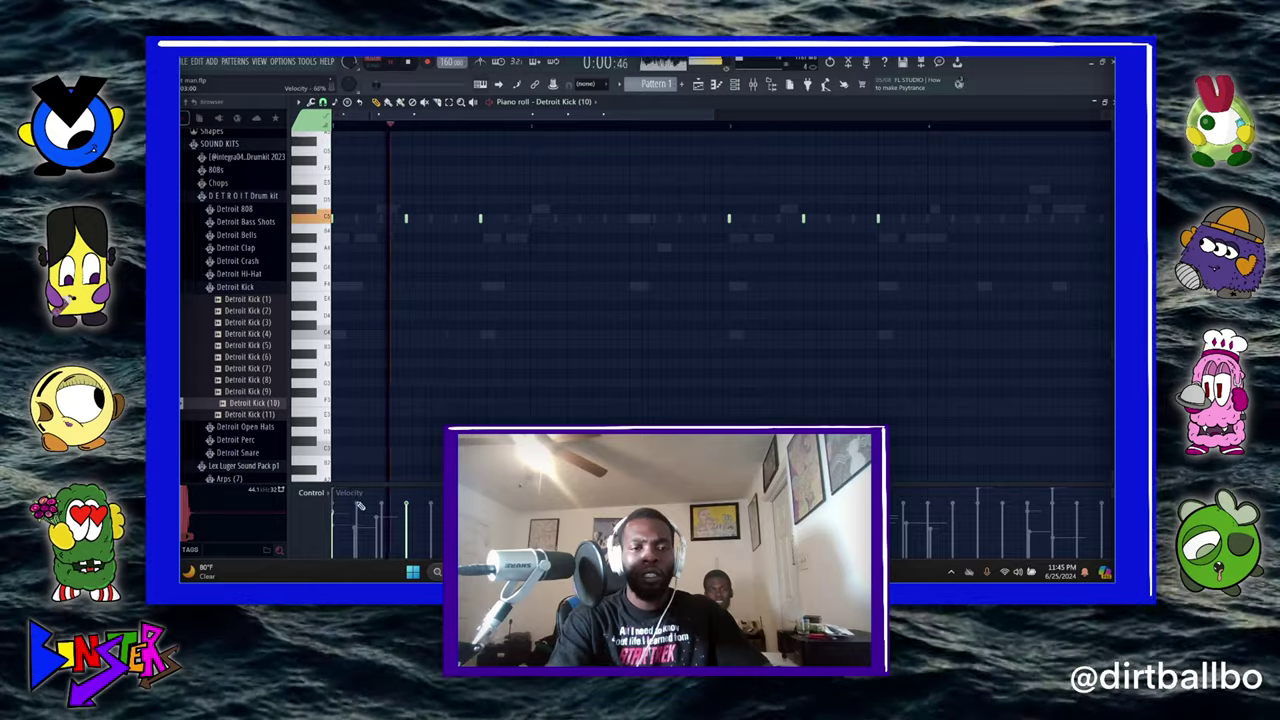
pyautogui.click(407, 495)
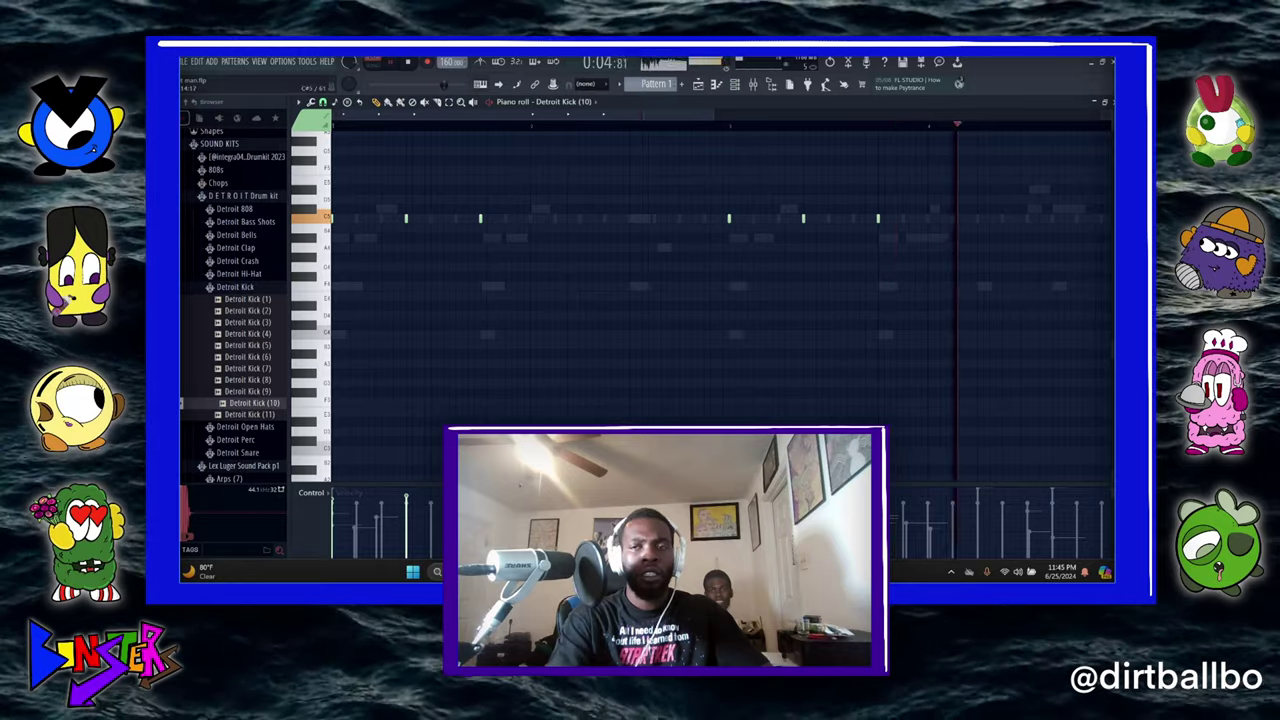
pyautogui.click(1112, 102)
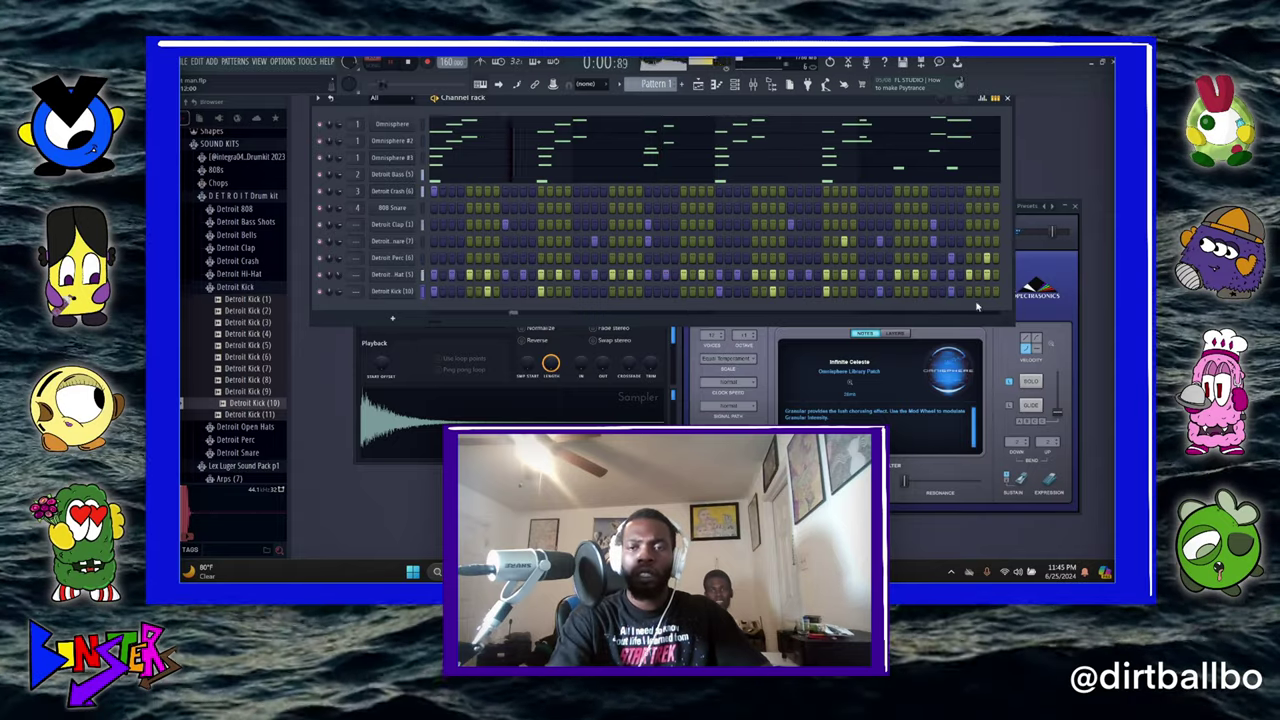
# - Check the Detroit Kick (10) notes and velocities over the whole pattern in the piano roll
pyautogui.rightClick(412, 290)
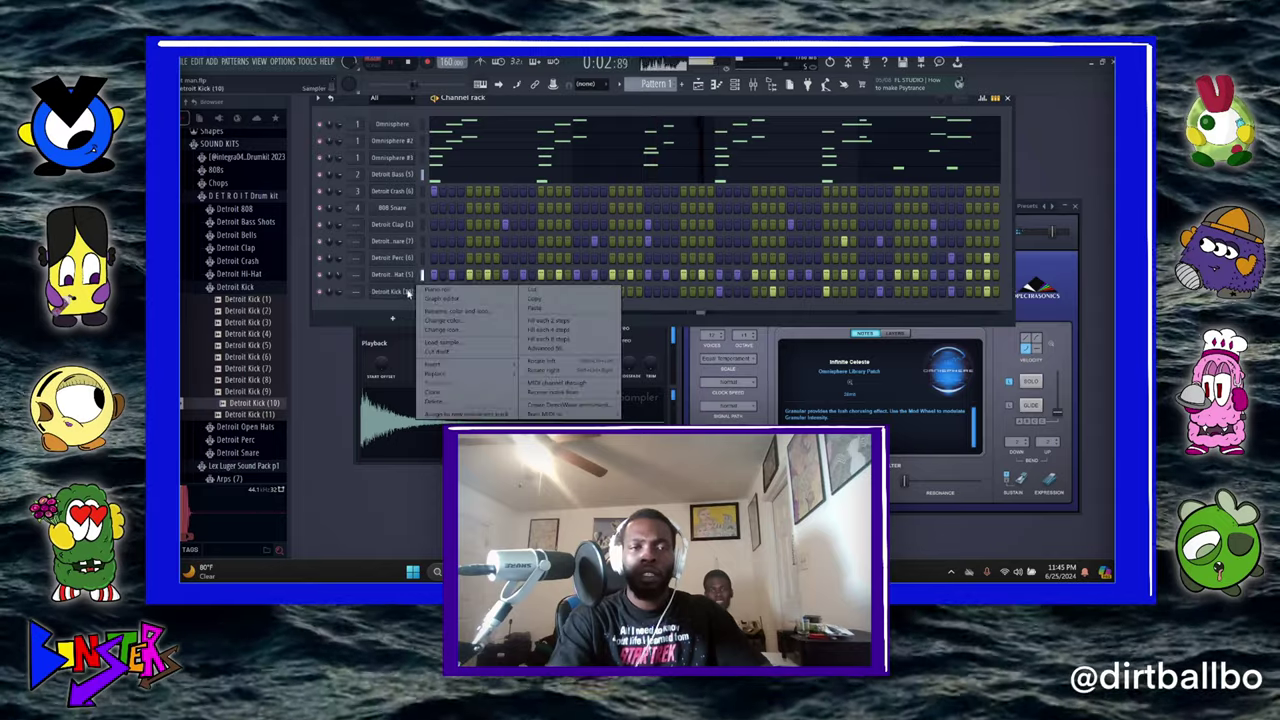
pyautogui.click(428, 288)
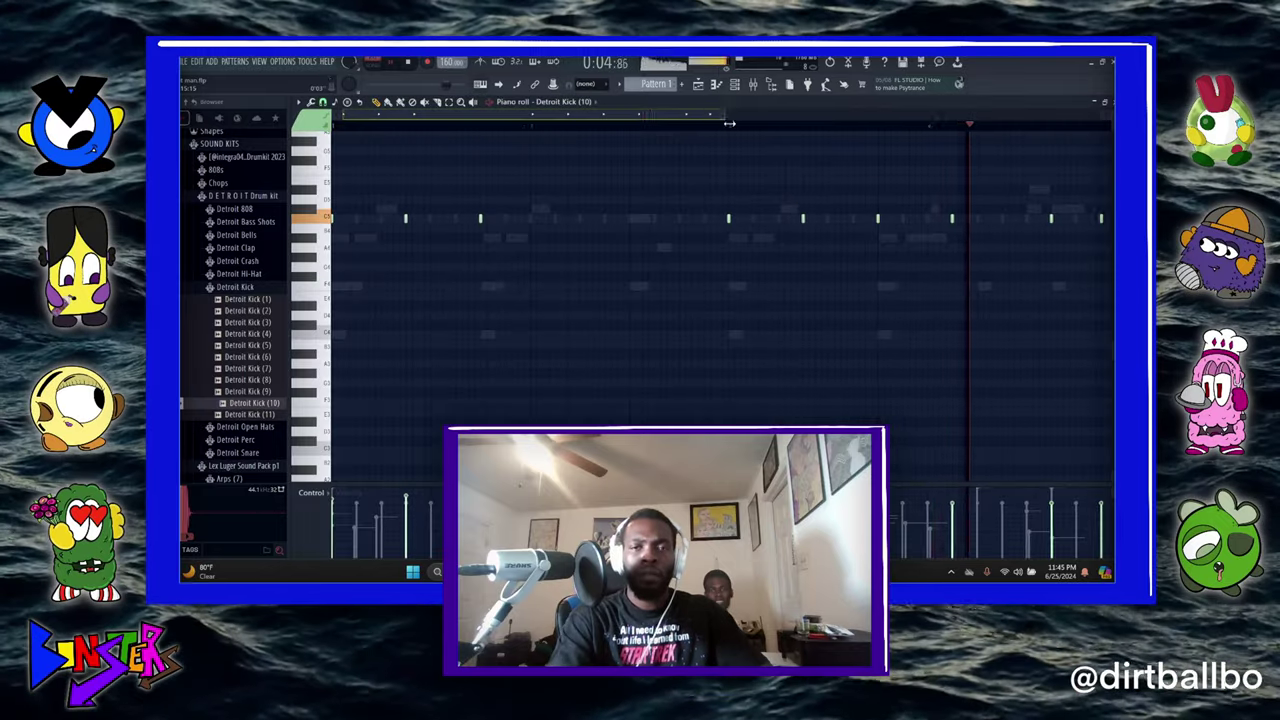
pyautogui.moveTo(711, 114); pyautogui.dragTo(880, 116)
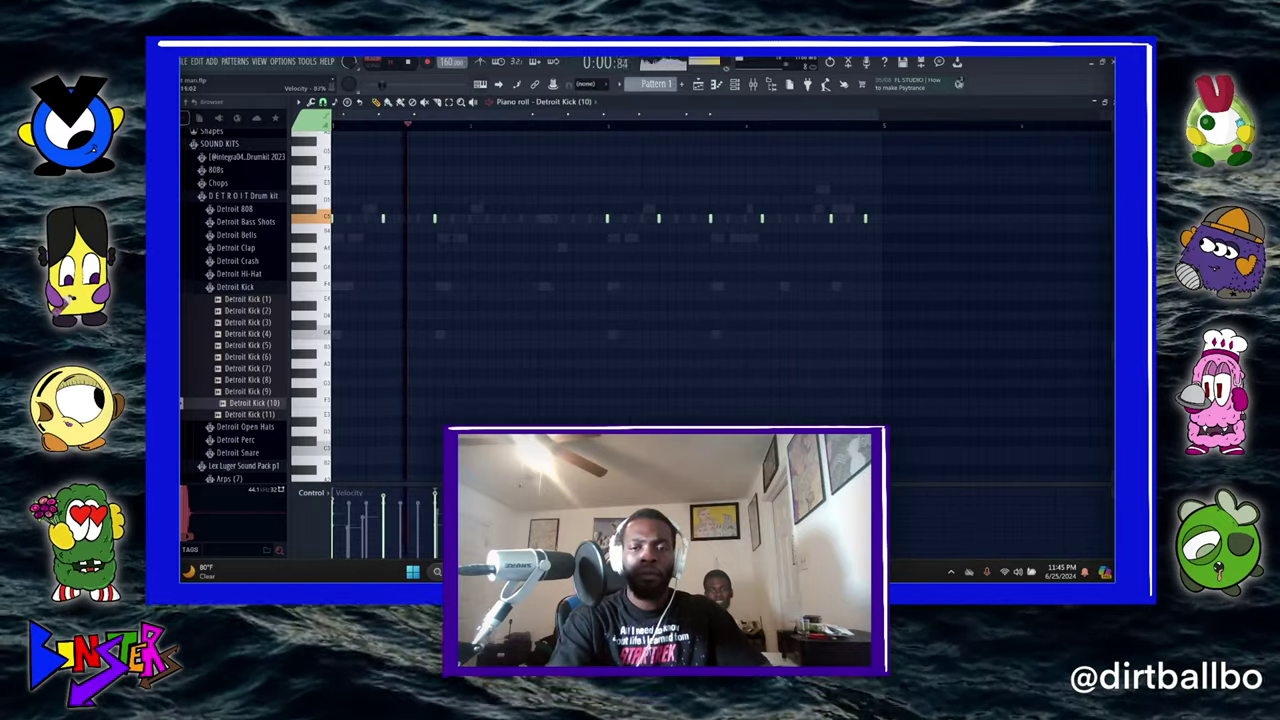
pyautogui.click(1113, 102)
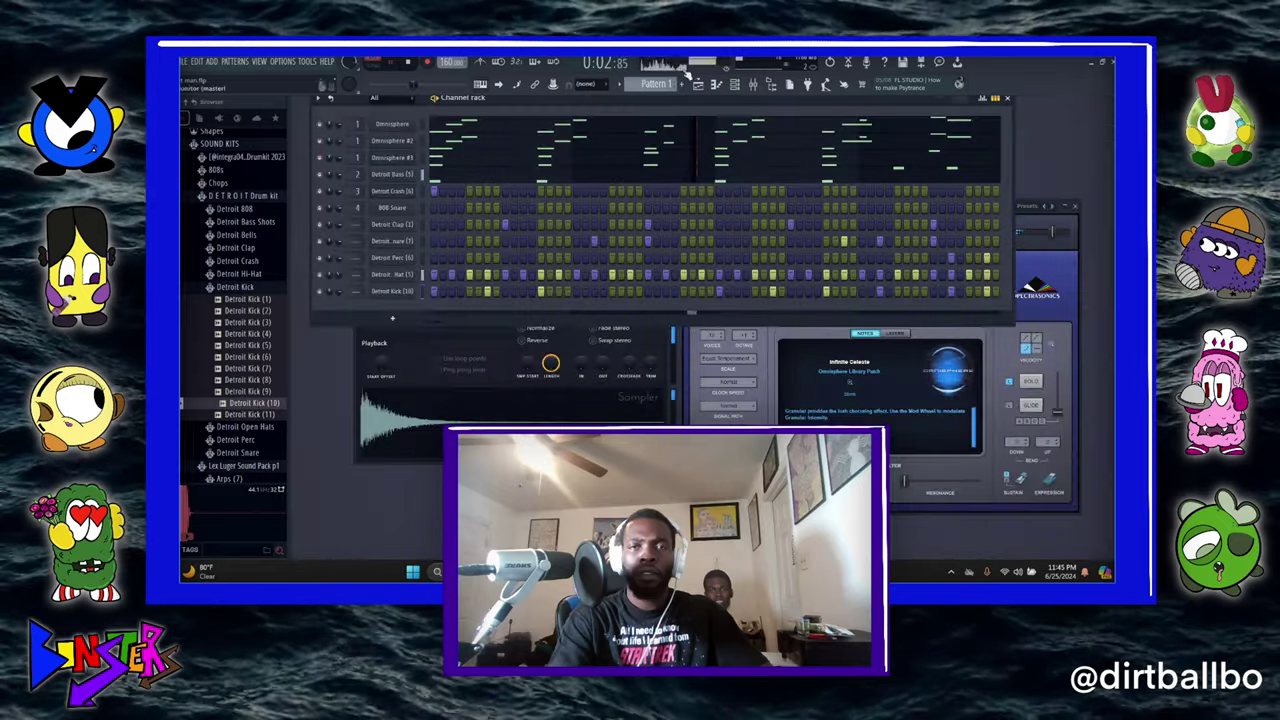
# - Route all channels to separate mixer tracks starting from Insert 1 and cut the Omnisphere track's low shelf to -18 dB
pyautogui.click(701, 86)
pyautogui.click(735, 85)
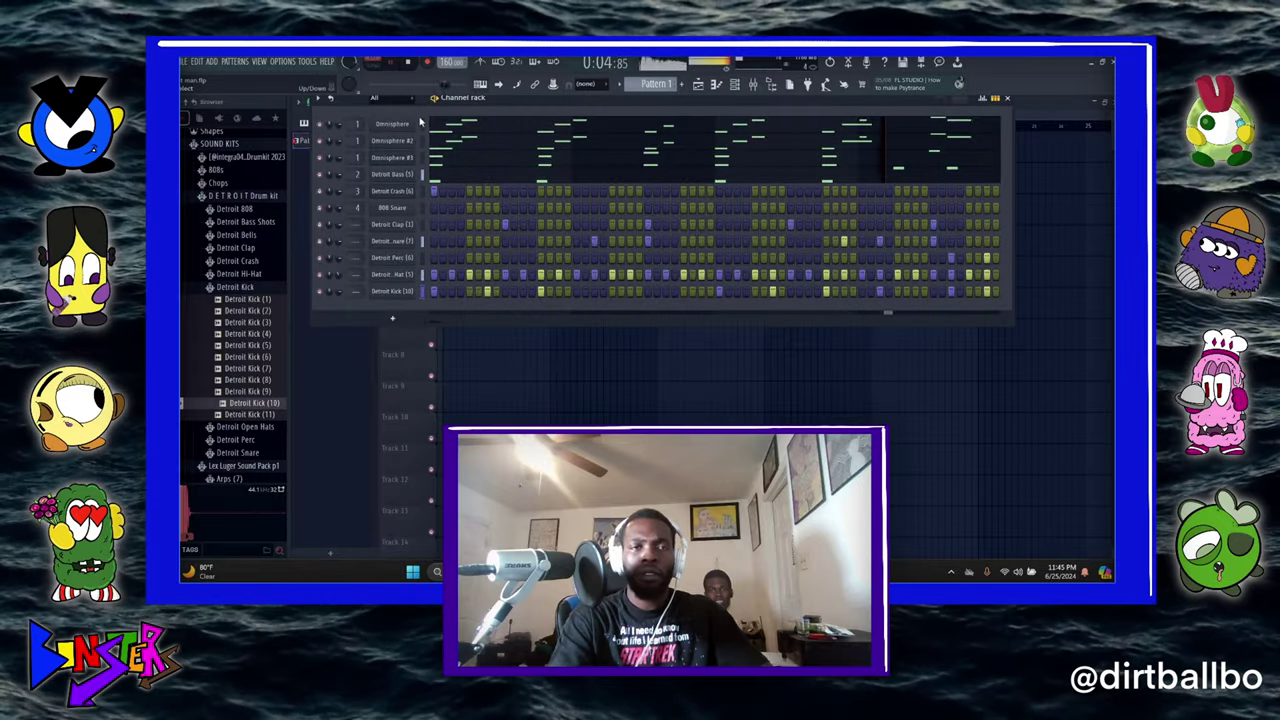
pyautogui.click(422, 124)
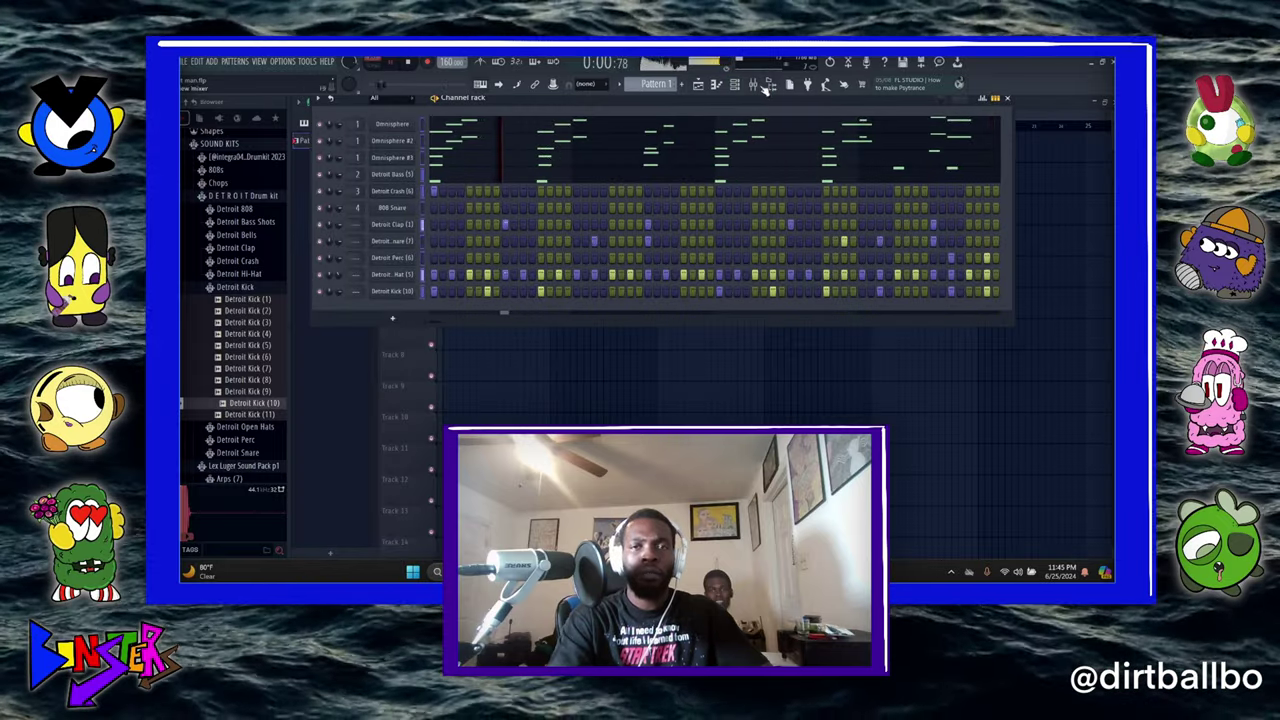
pyautogui.click(757, 87)
pyautogui.rightClick(366, 215)
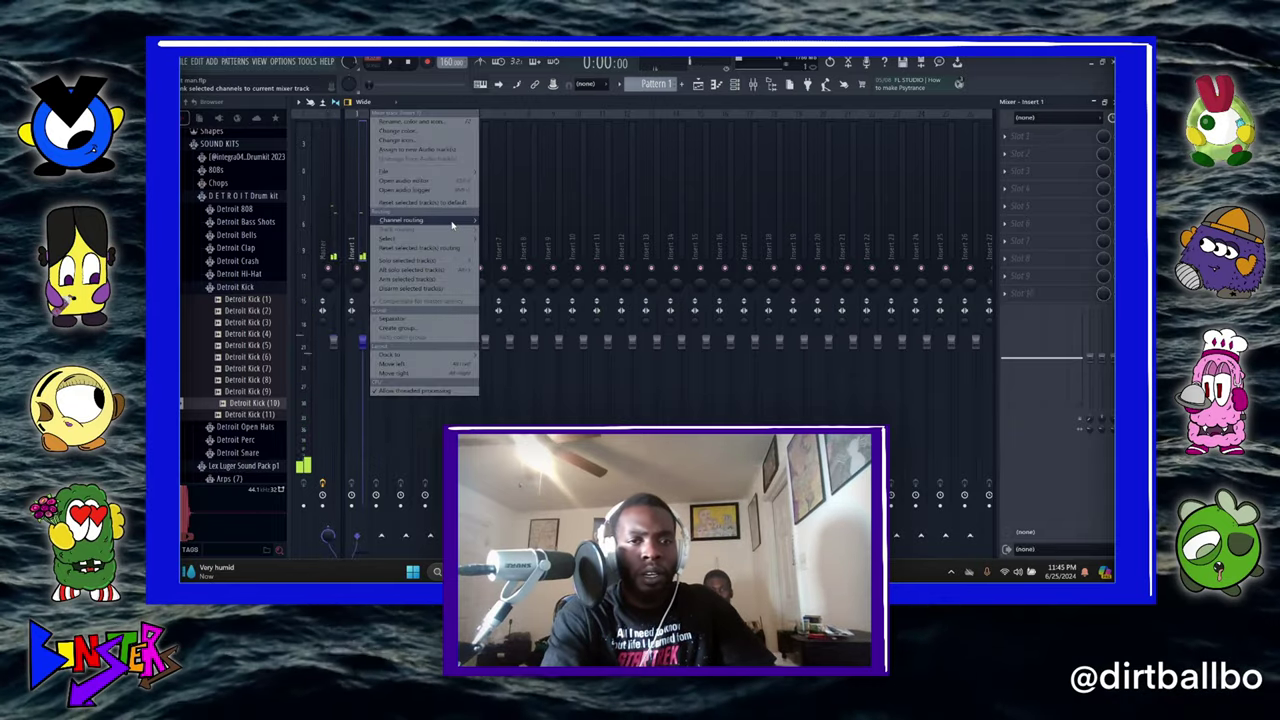
pyautogui.moveTo(420, 219)
pyautogui.click(531, 230)
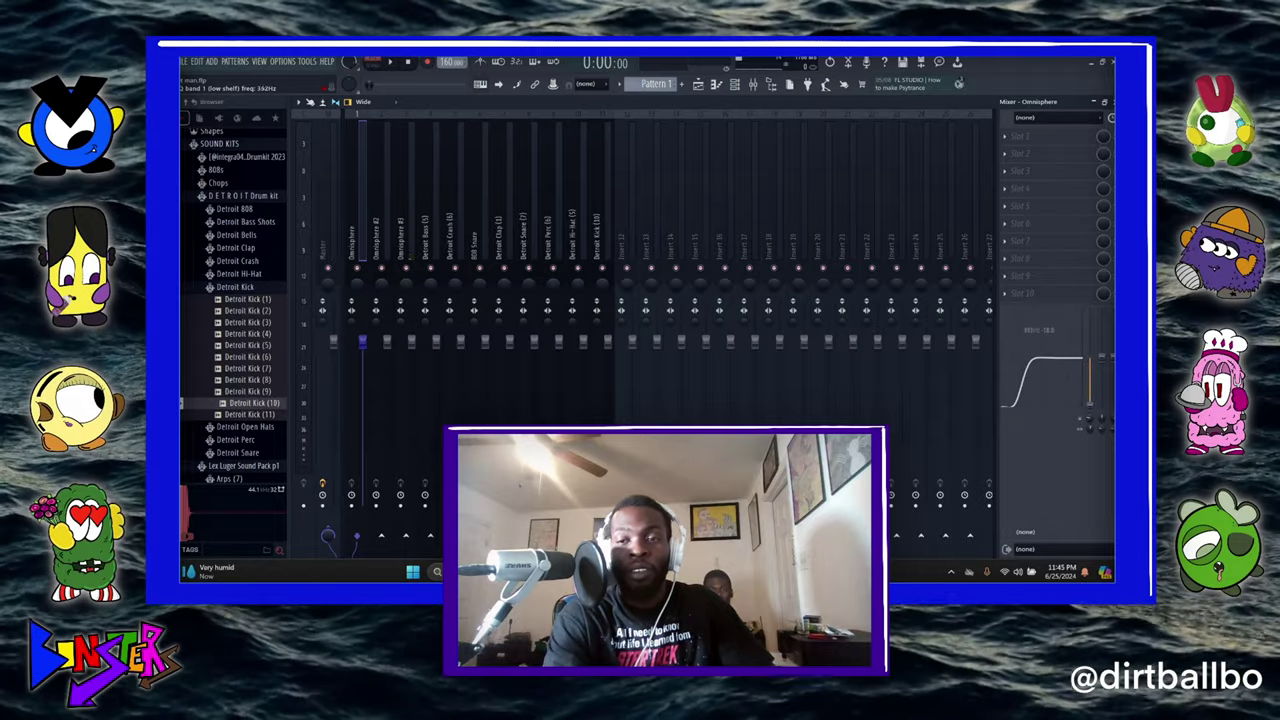
pyautogui.click(385, 224)
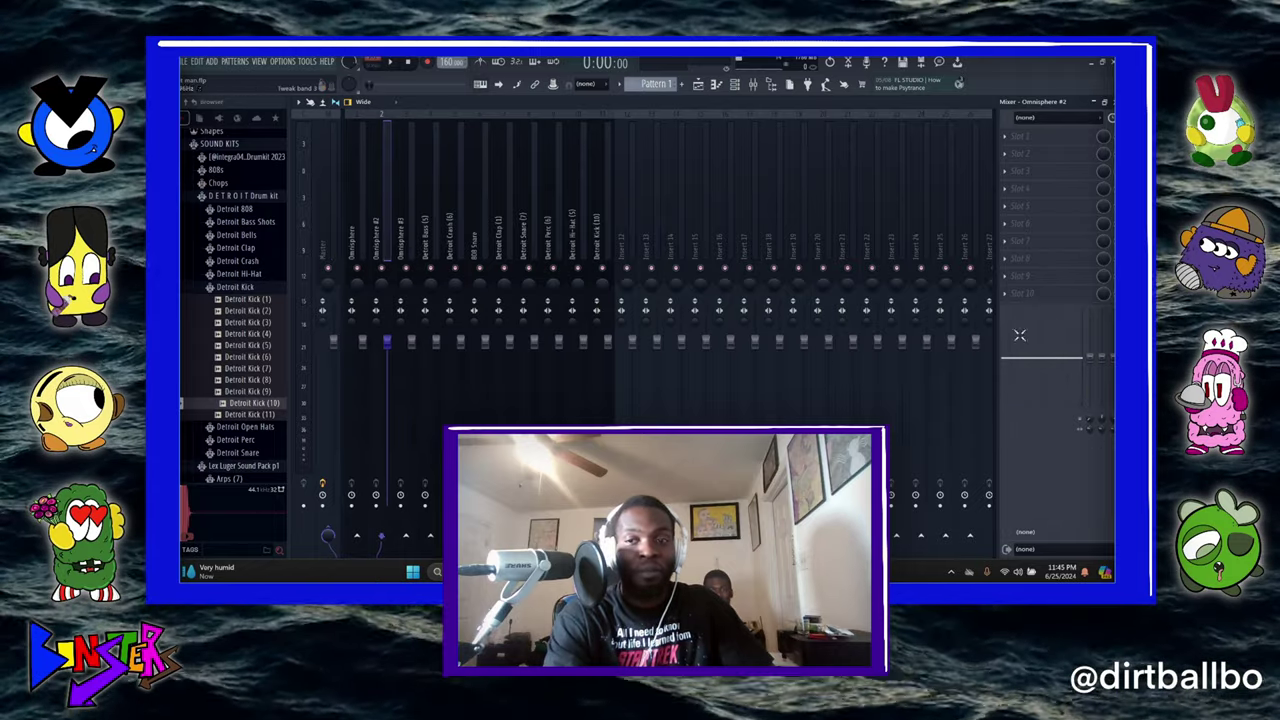
pyautogui.click(282, 62)
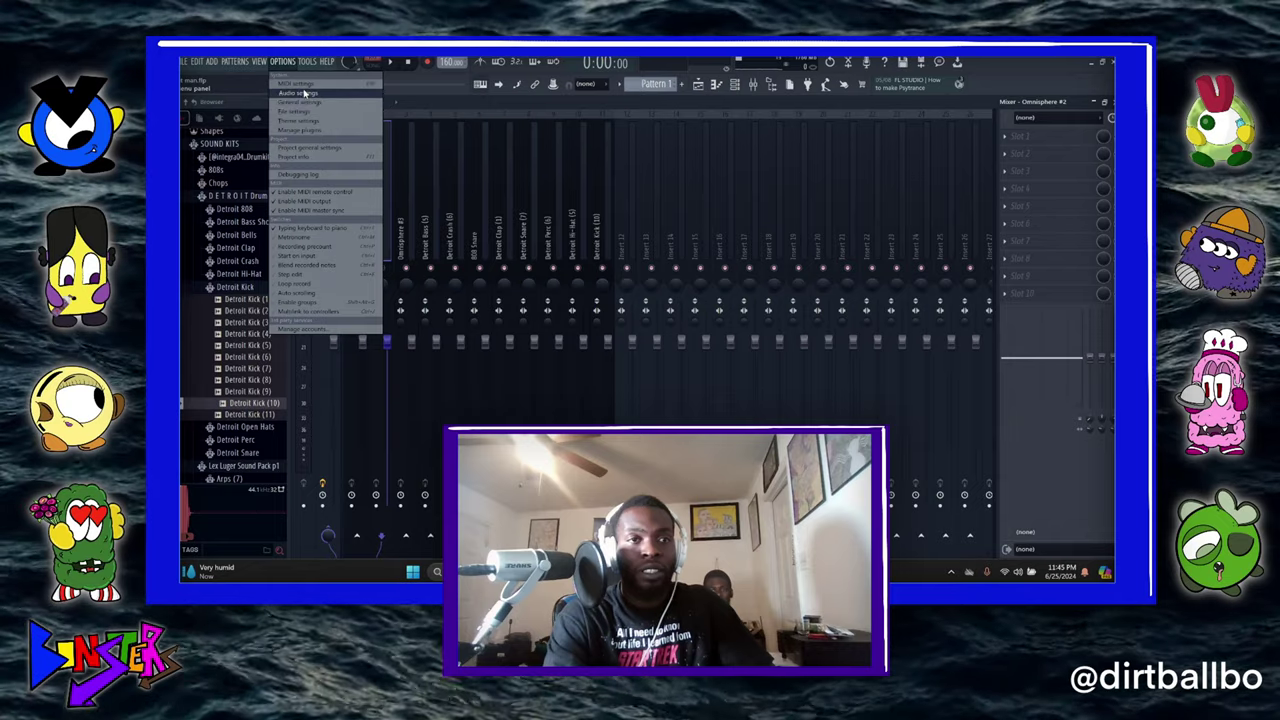
pyautogui.click(310, 160)
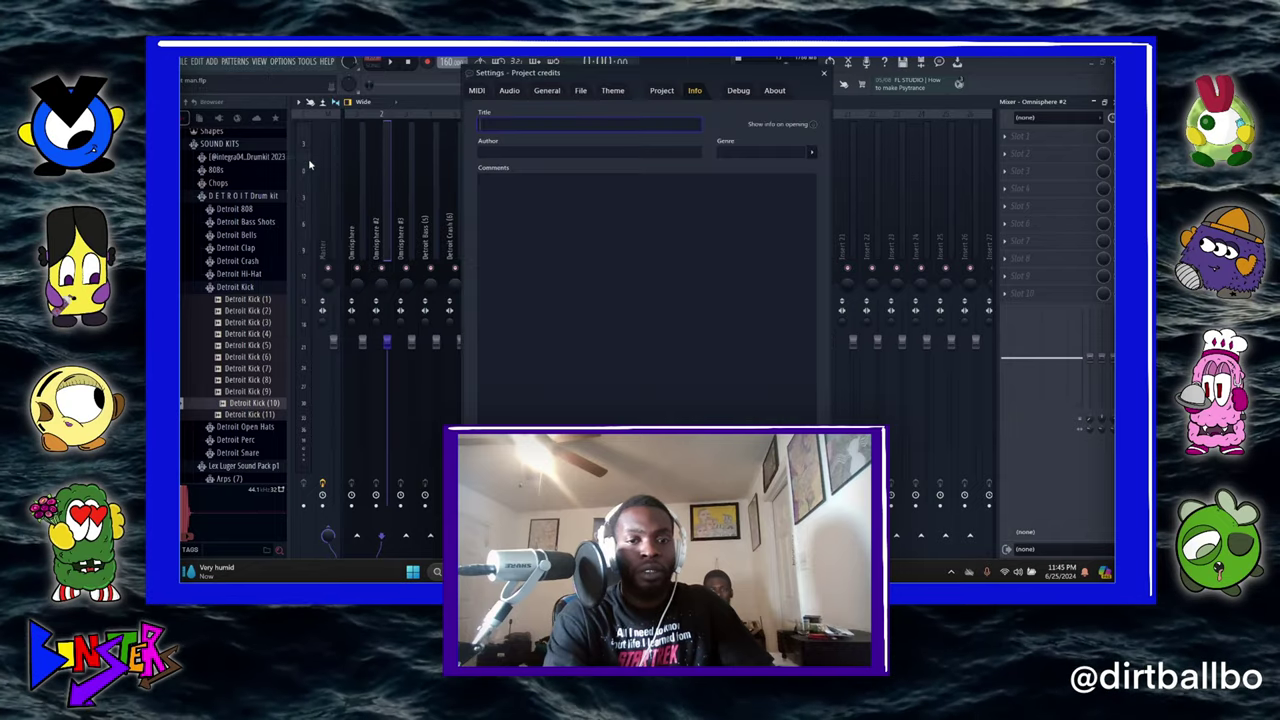
pyautogui.click(824, 73)
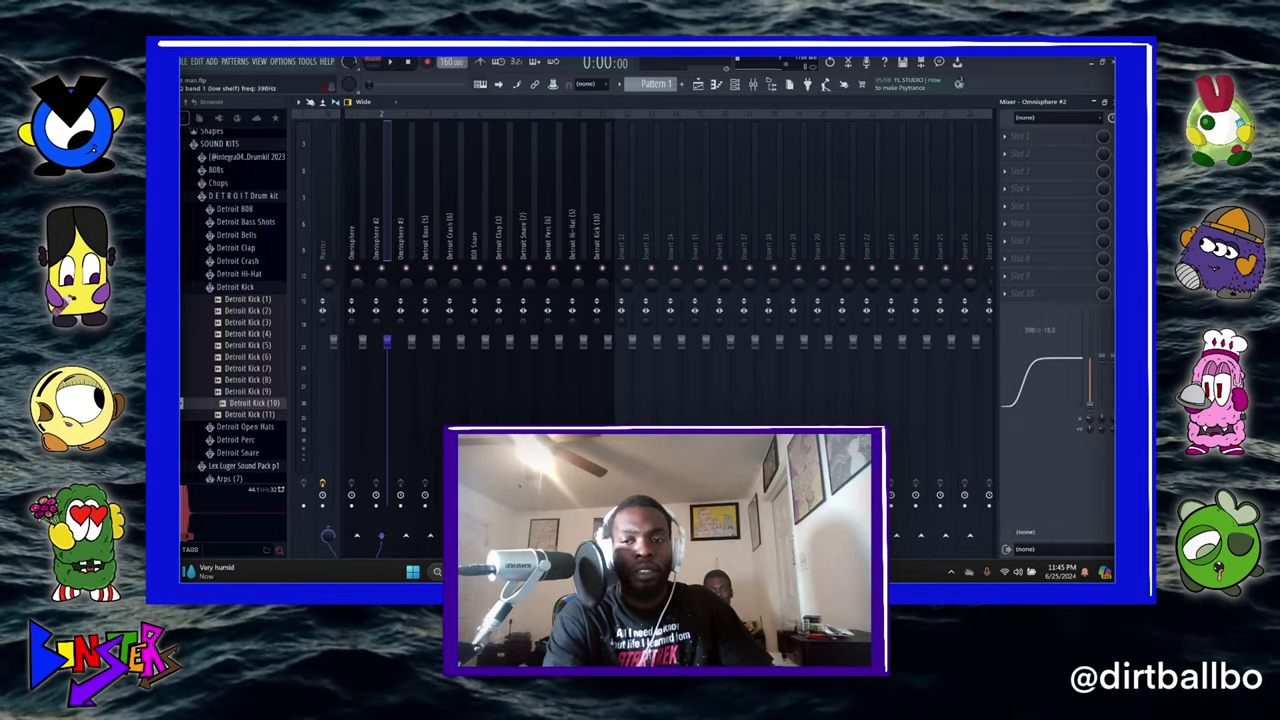
# - Cut the low shelf of the Omnisphere #3 mixer track to -18 dB and play the beat
pyautogui.click(405, 232)
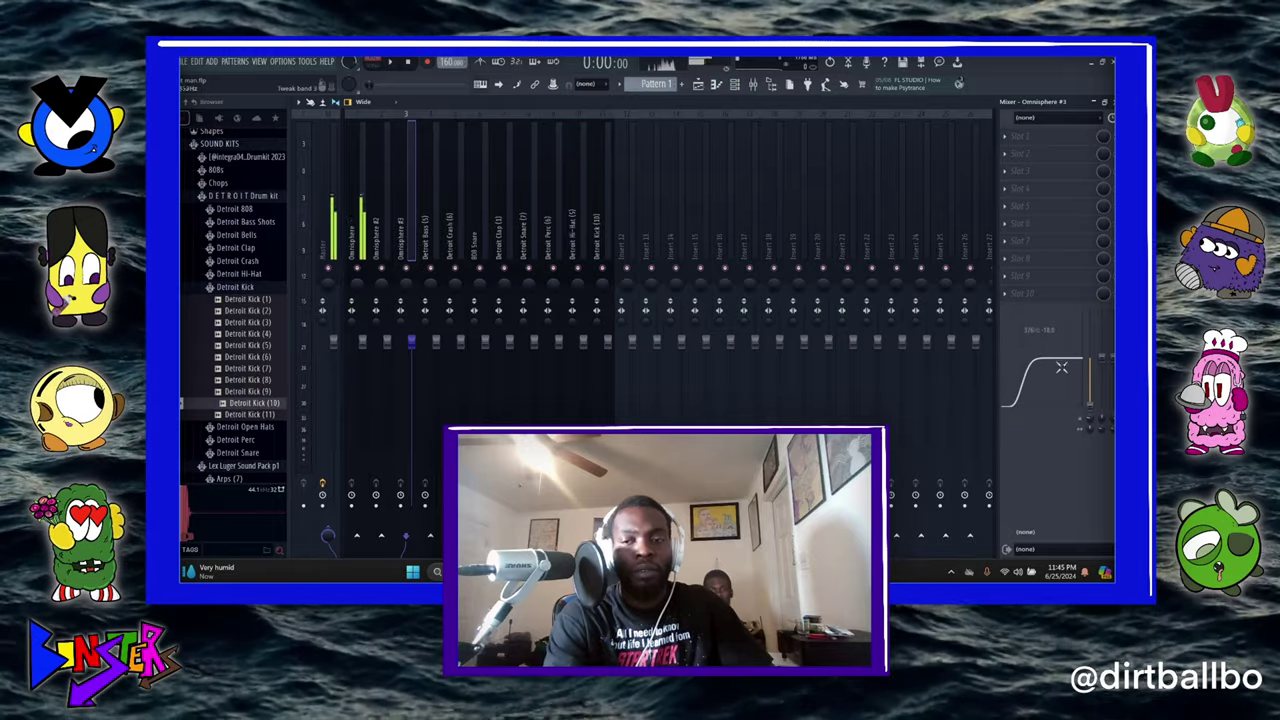
pyautogui.press('space')
# - Insert nine empty patterns ahead of the beat's pattern in the playlist, making the beat Pattern 10
pyautogui.click(698, 85)
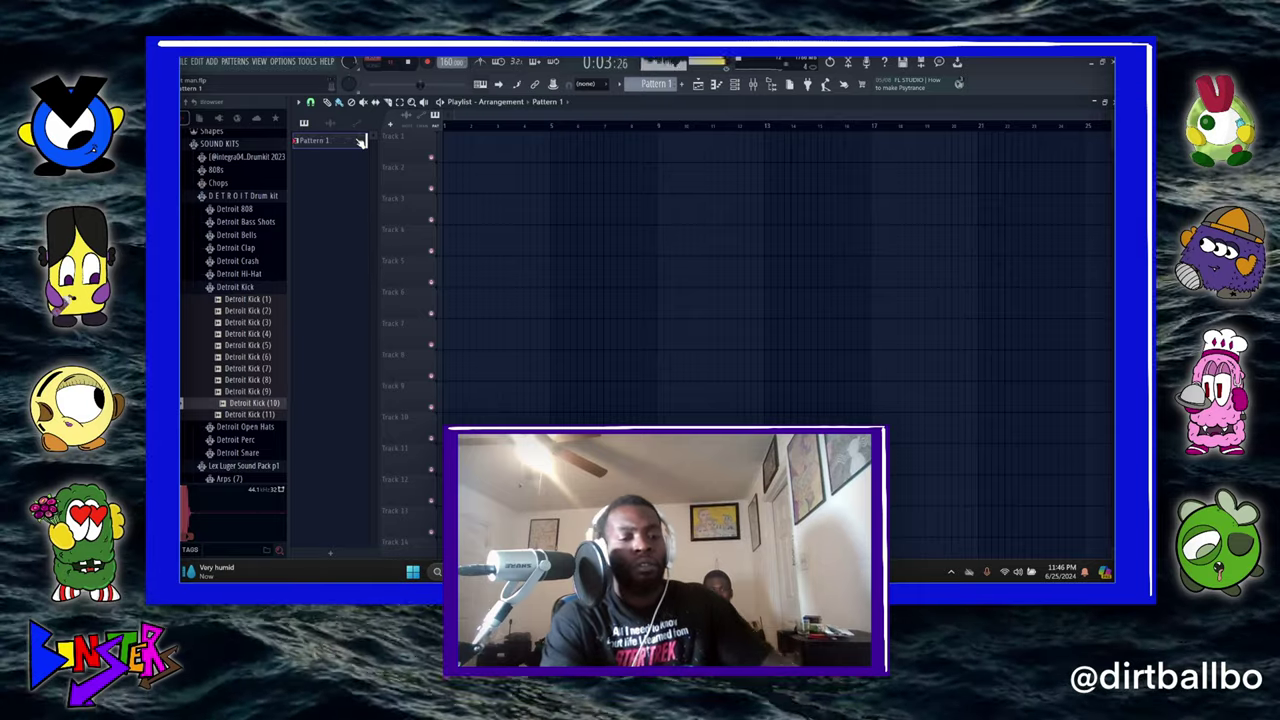
pyautogui.press('F4')
pyautogui.press('F4')
pyautogui.press('F4')
pyautogui.press('F4')
pyautogui.press('F4')
pyautogui.press('F4')
pyautogui.press('F4')
pyautogui.press('F4')
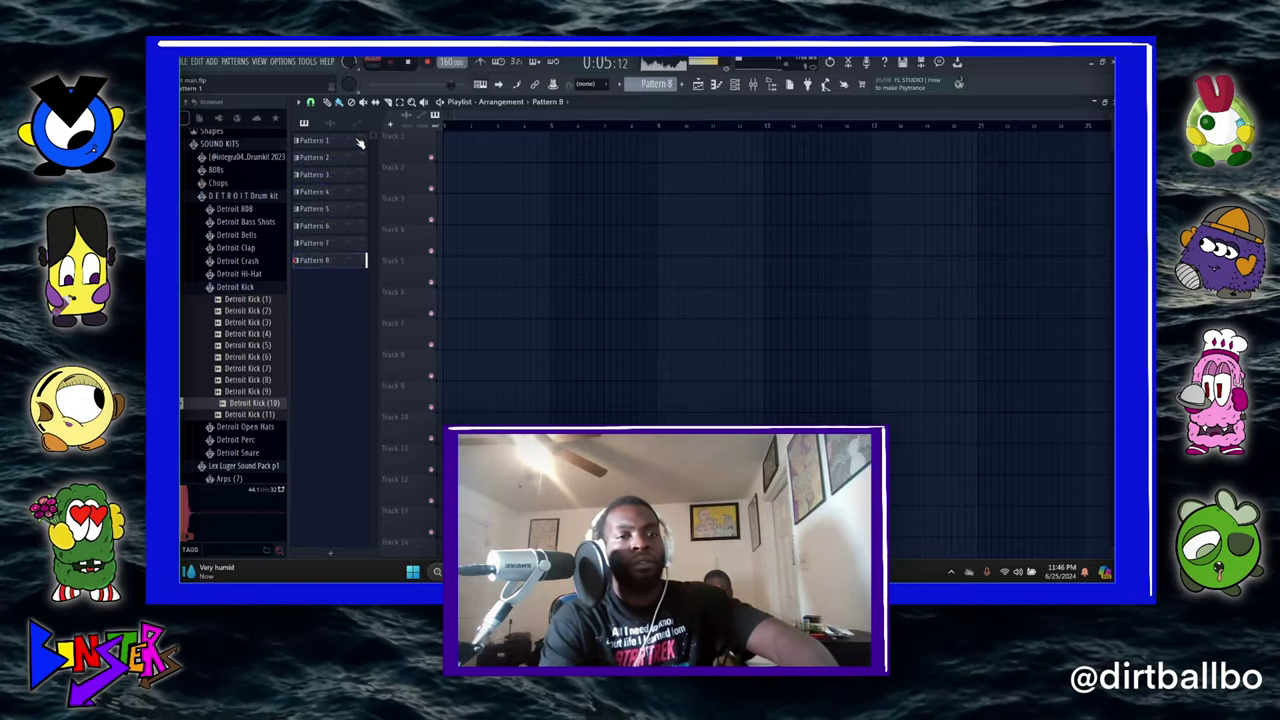
pyautogui.press('F4')
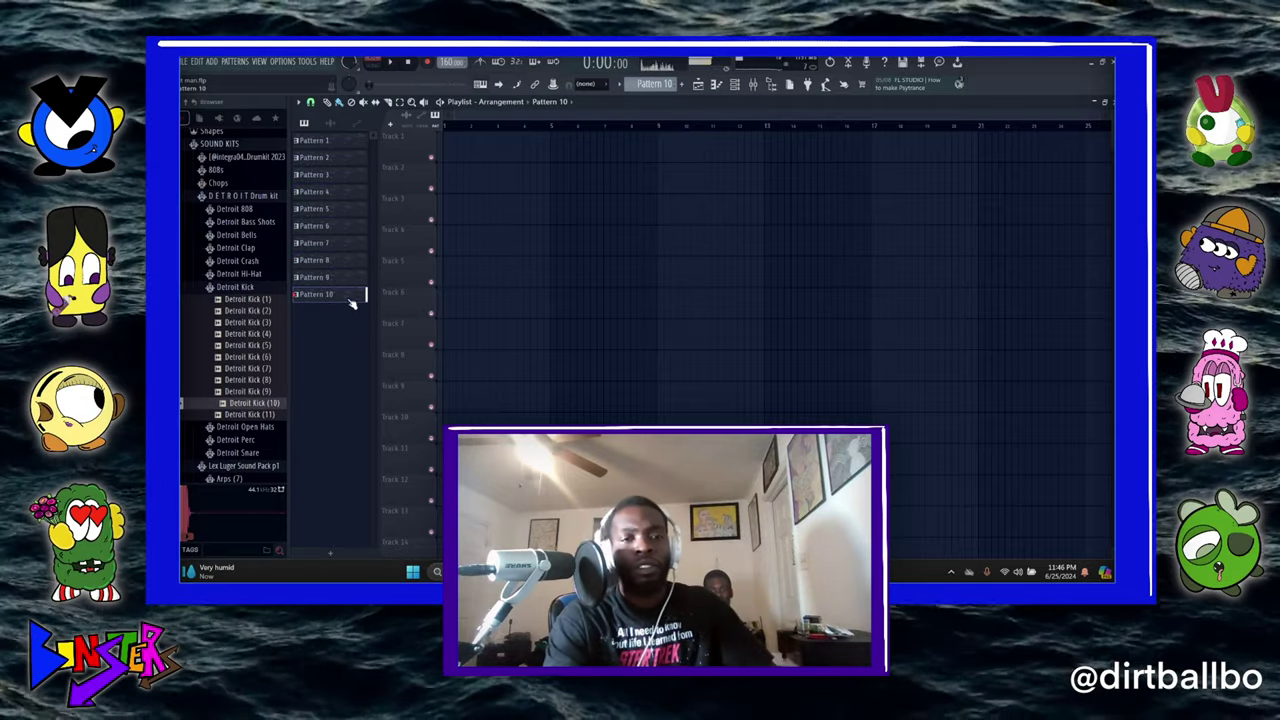
# - Split Pattern 10 by channel and place two consecutive Omnisphere clips on Track 1 from bar 1
pyautogui.rightClick(350, 300)
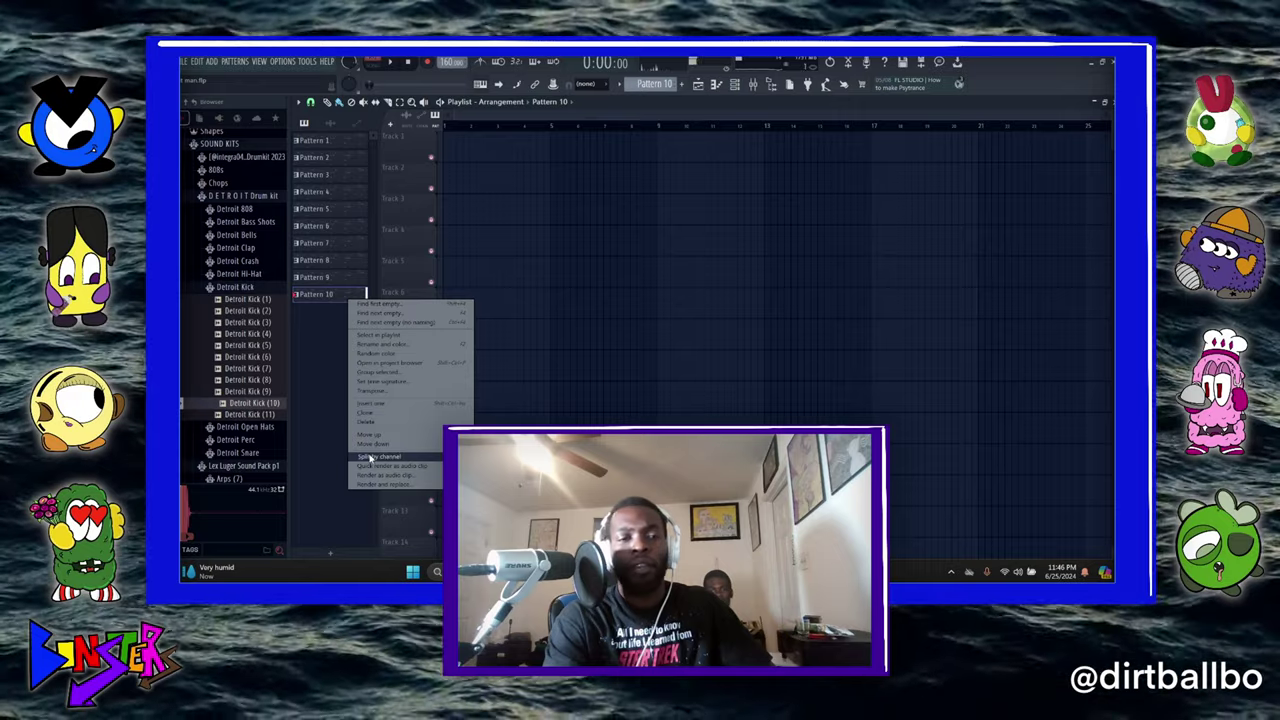
pyautogui.click(370, 457)
pyautogui.moveTo(520, 222); pyautogui.dragTo(438, 125)
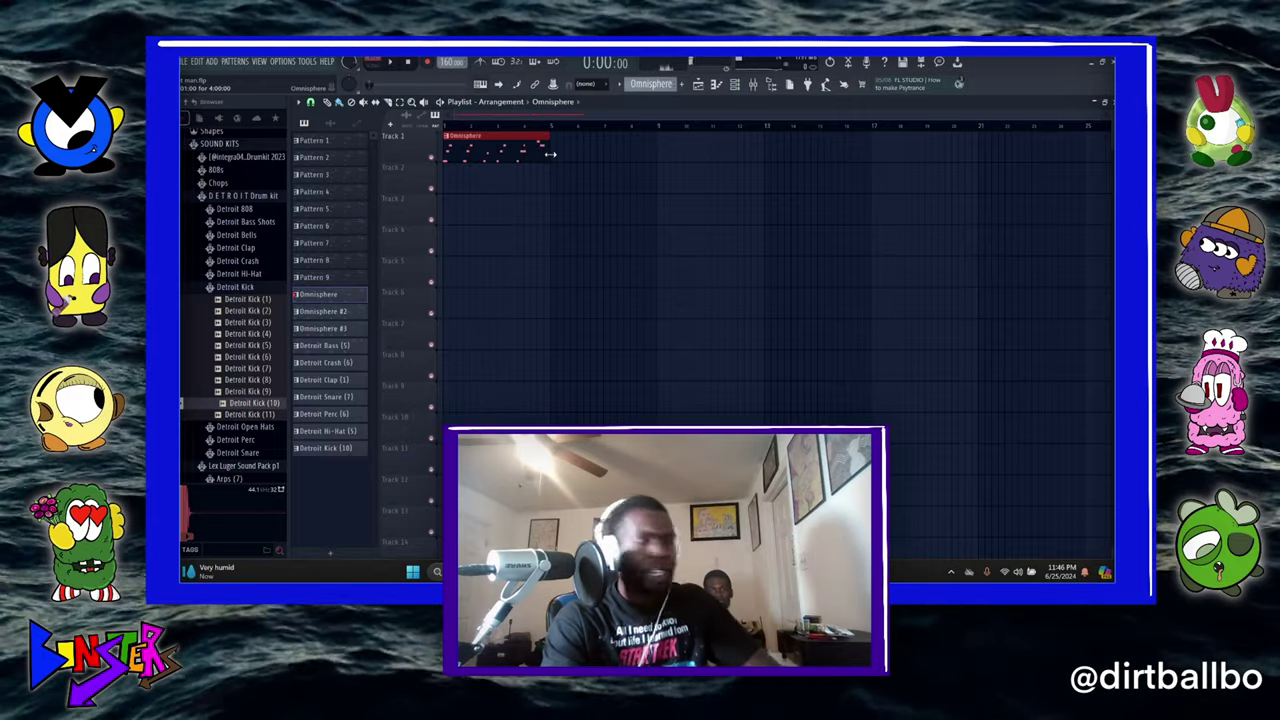
pyautogui.click(553, 153)
# - Place two consecutive Omnisphere #2 clips on Track 2 and two Omnisphere #3 clips on Track 3 from bar 1, starting song playback
pyautogui.moveTo(343, 313); pyautogui.dragTo(656, 184)
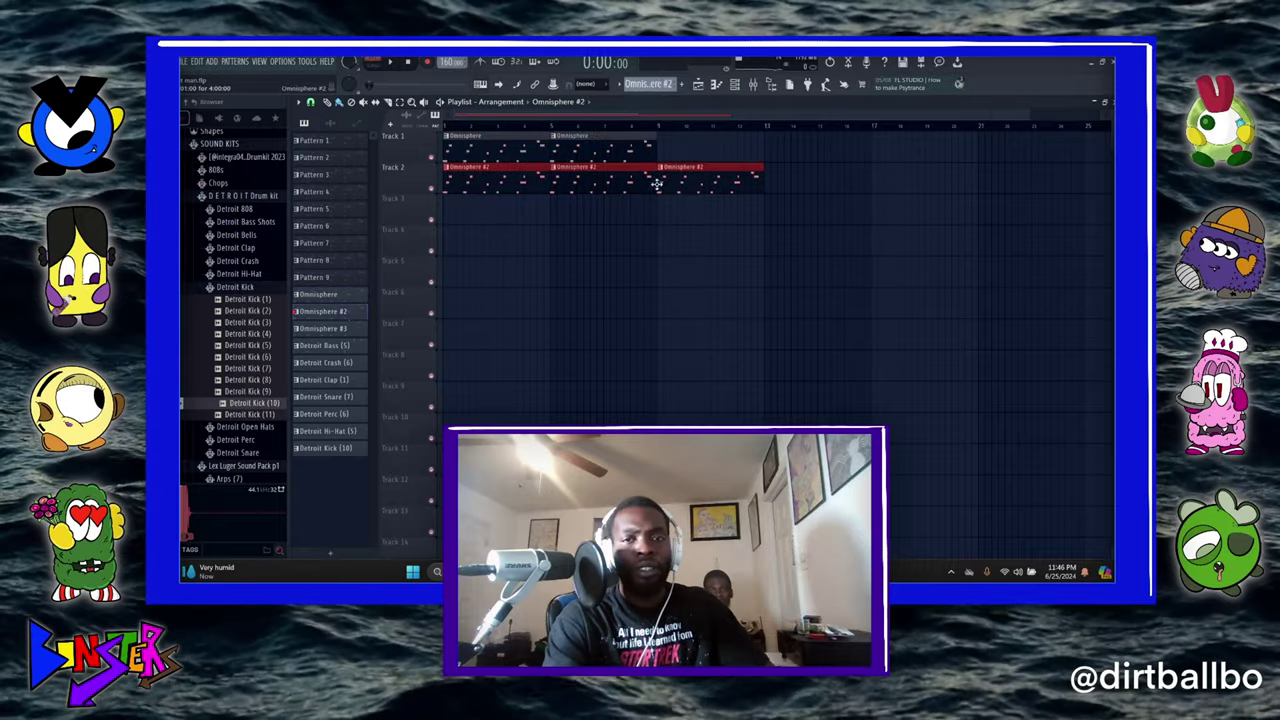
pyautogui.rightClick(663, 184)
pyautogui.moveTo(533, 240); pyautogui.dragTo(700, 225)
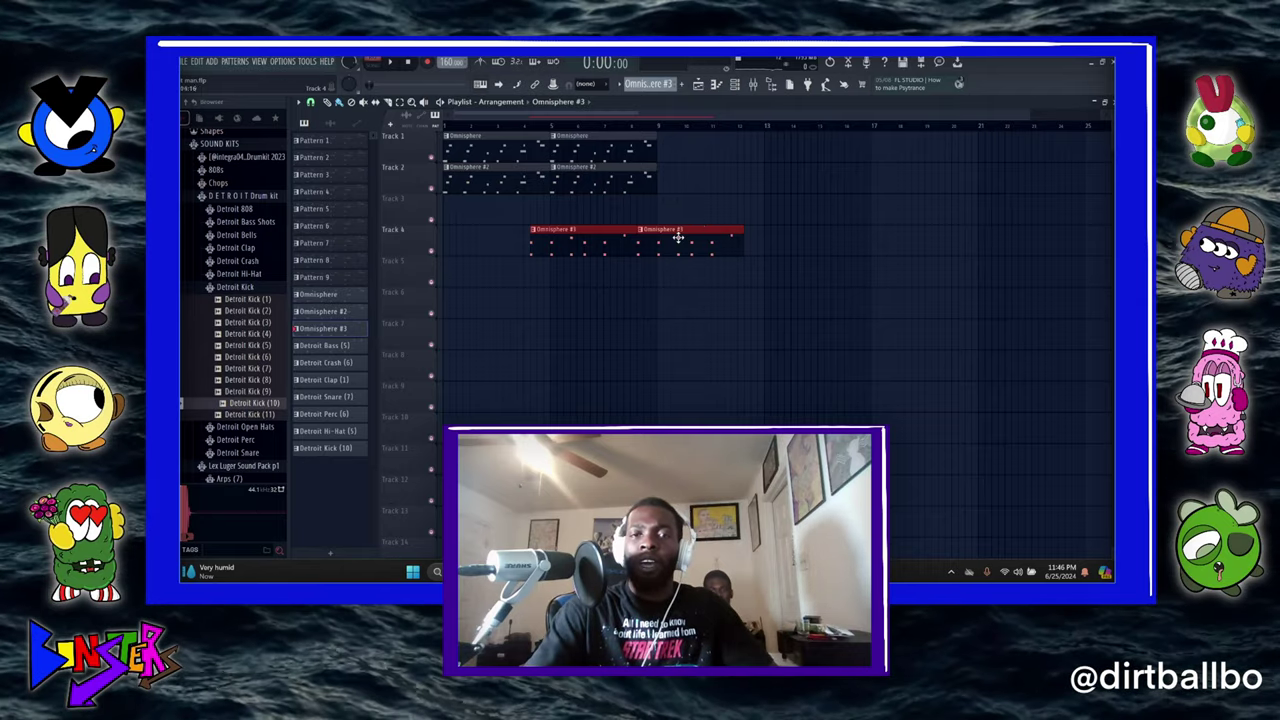
pyautogui.moveTo(678, 237); pyautogui.dragTo(591, 205)
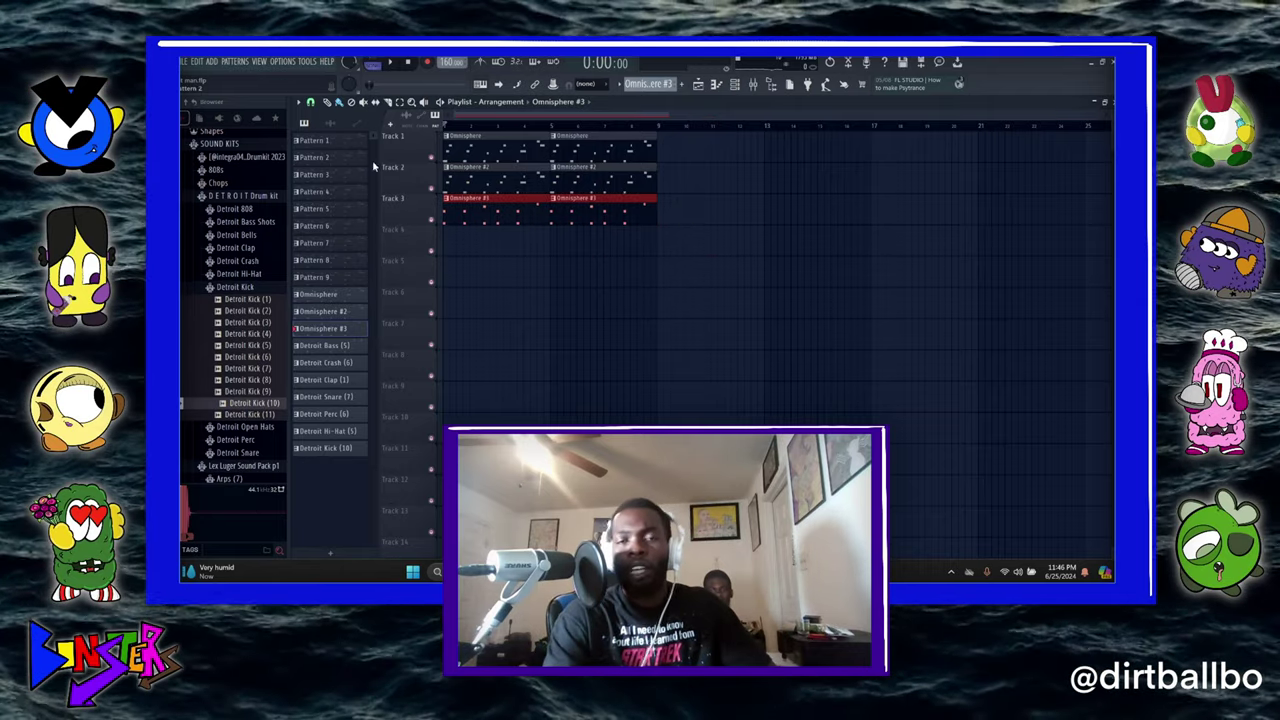
pyautogui.press('space')
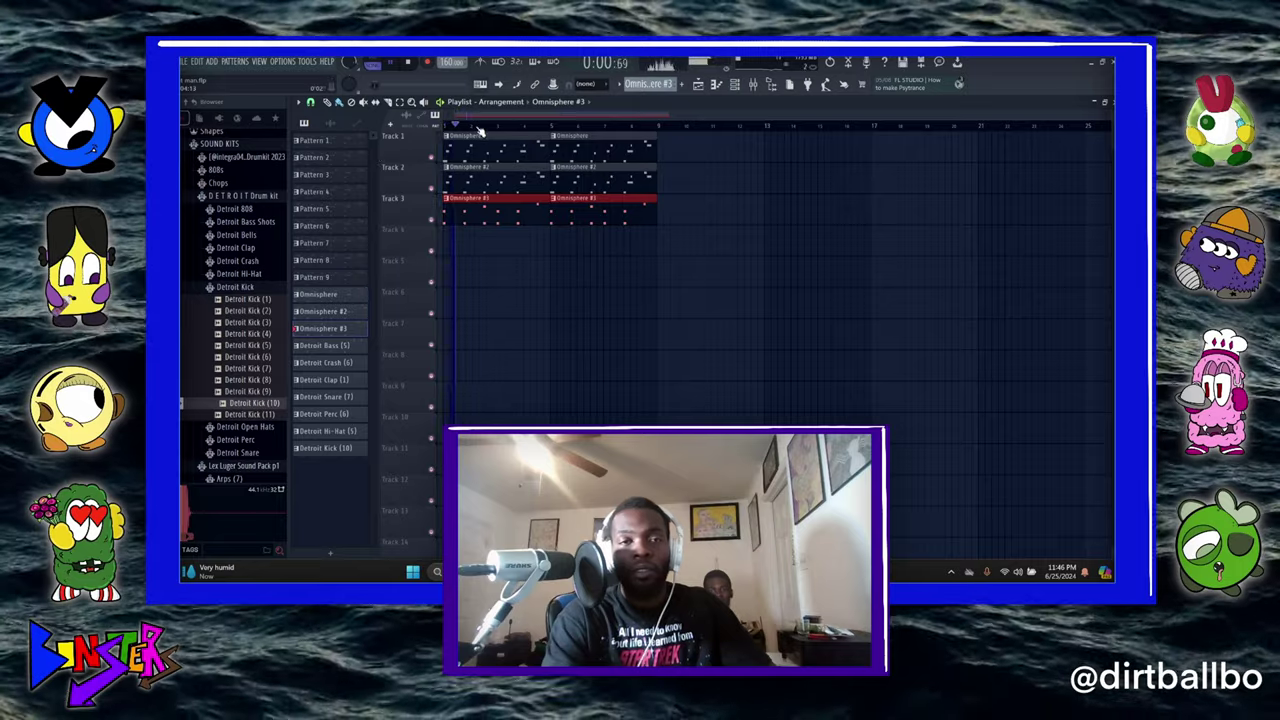
# - Place two consecutive Pattern 9 clips on Track 4 starting at bar 9
pyautogui.click(351, 279)
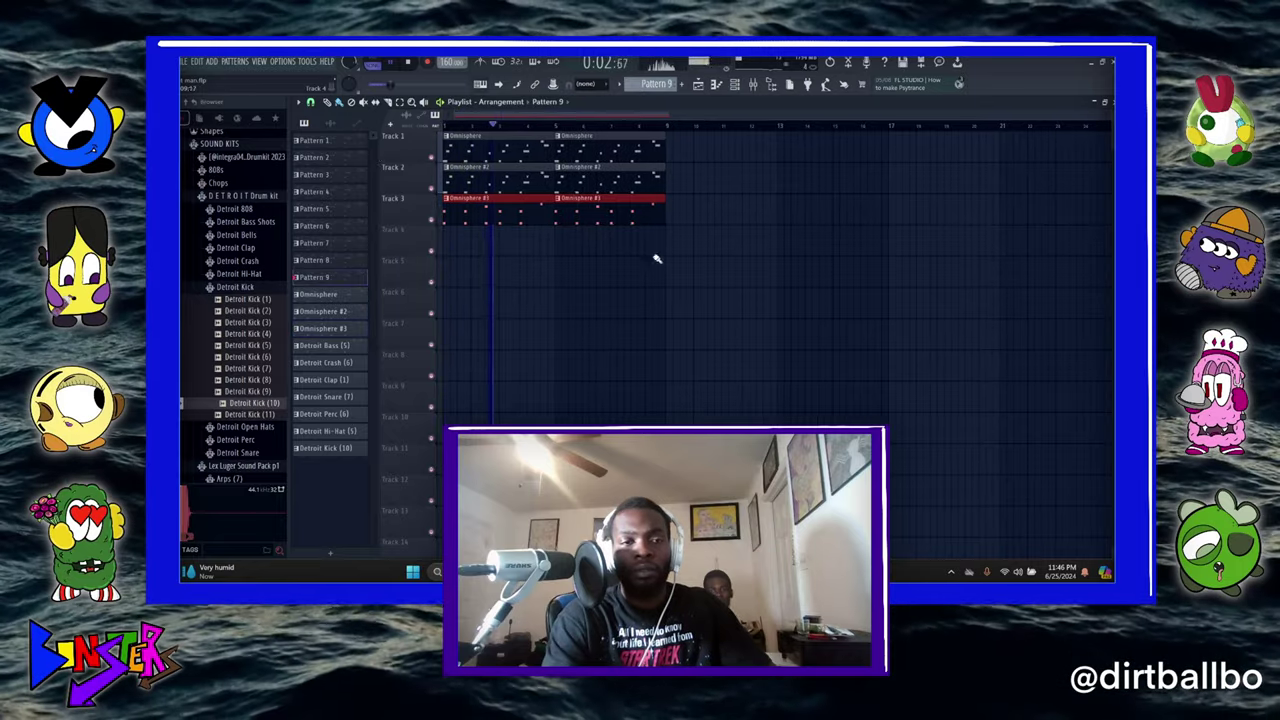
pyautogui.click(668, 240)
pyautogui.click(780, 240)
# - Cut the steps of the Detroit Hi-Hat (5) and Detroit Kick (10) channels from Pattern 9
pyautogui.click(740, 86)
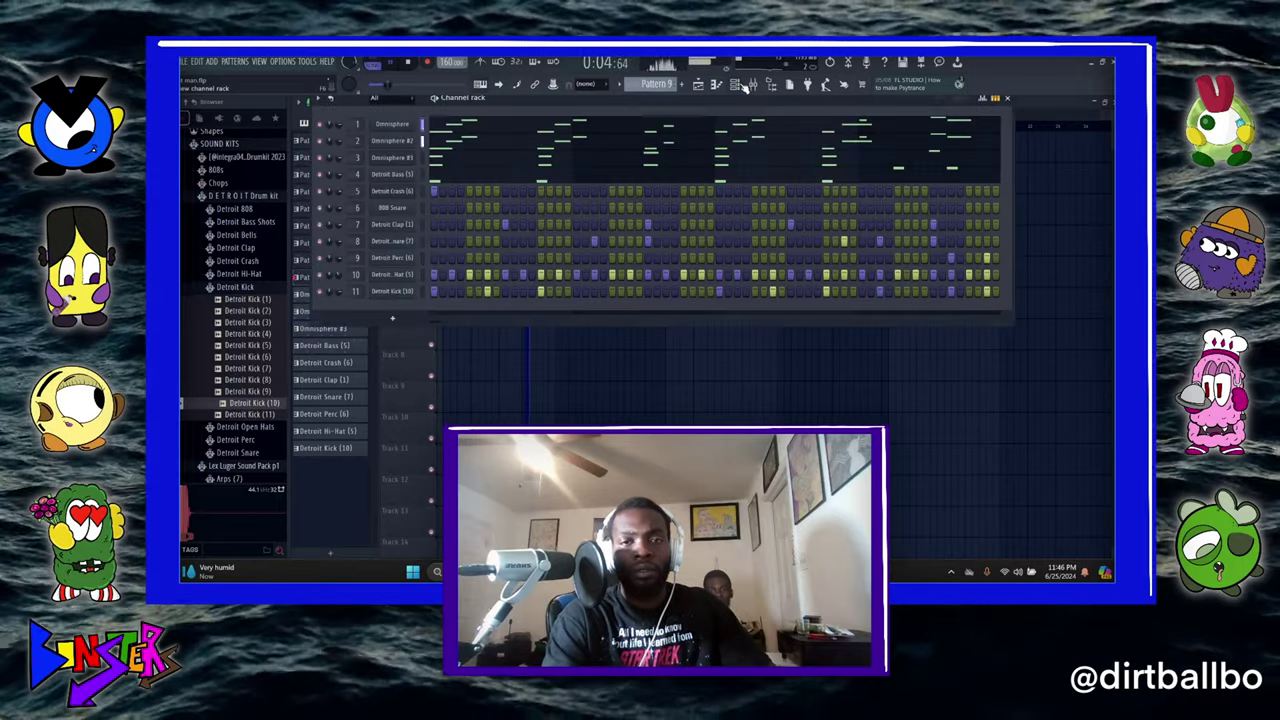
pyautogui.rightClick(412, 273)
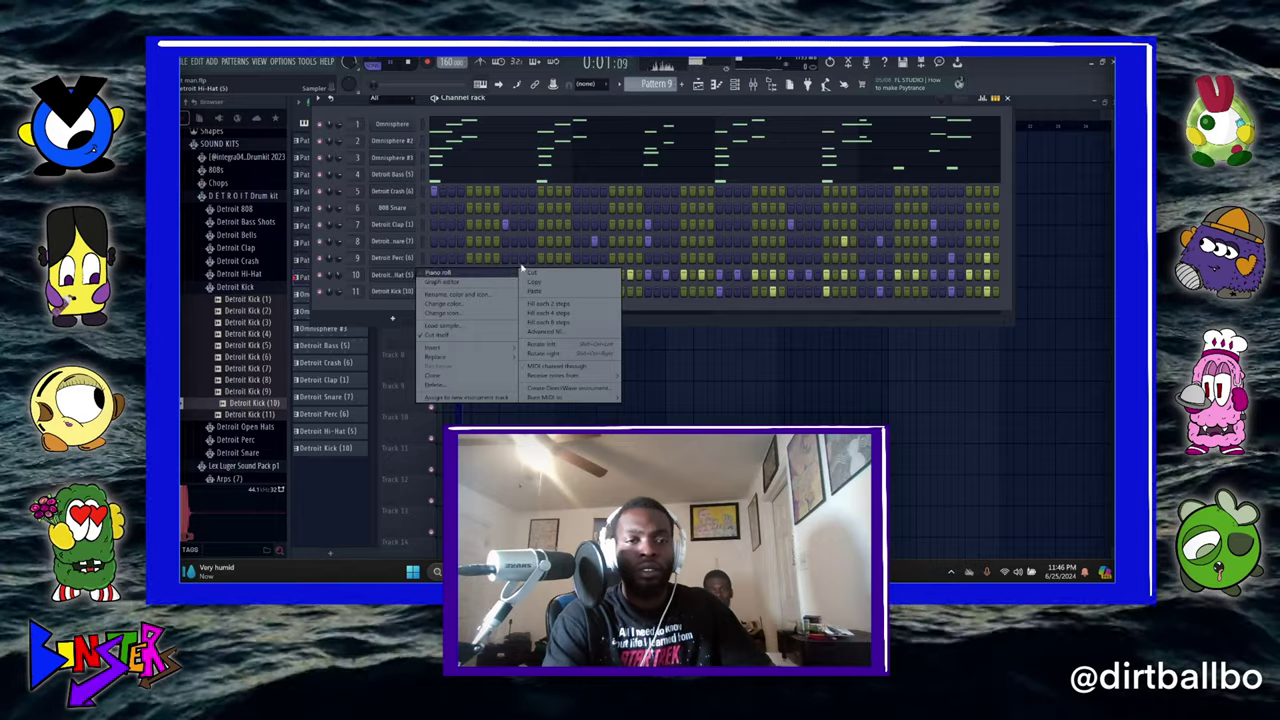
pyautogui.click(527, 275)
pyautogui.rightClick(390, 293)
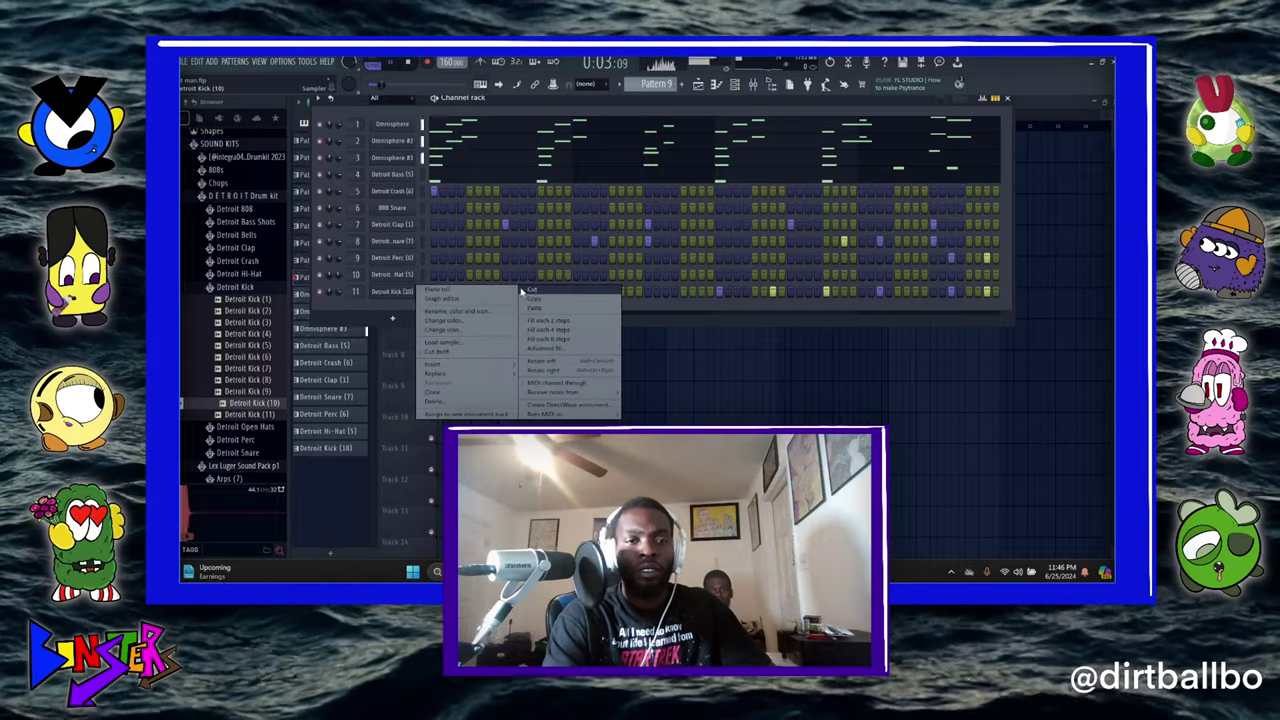
pyautogui.click(522, 290)
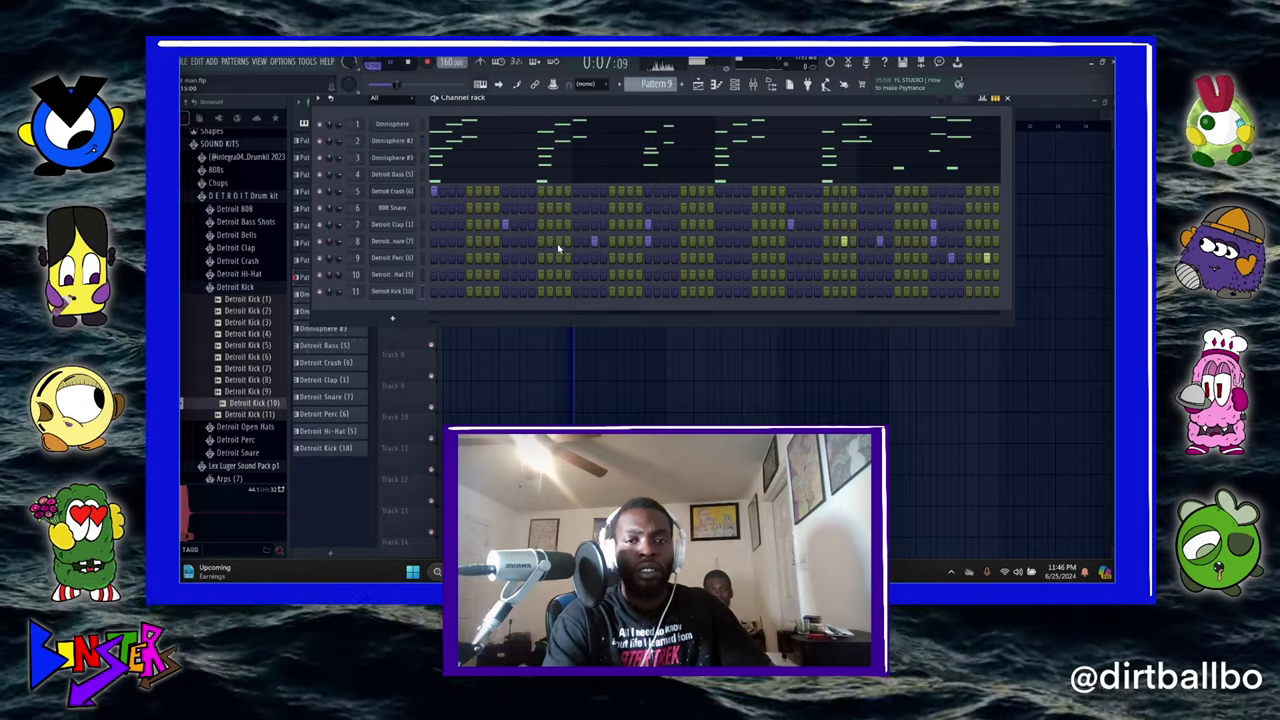
pyautogui.rightClick(404, 389)
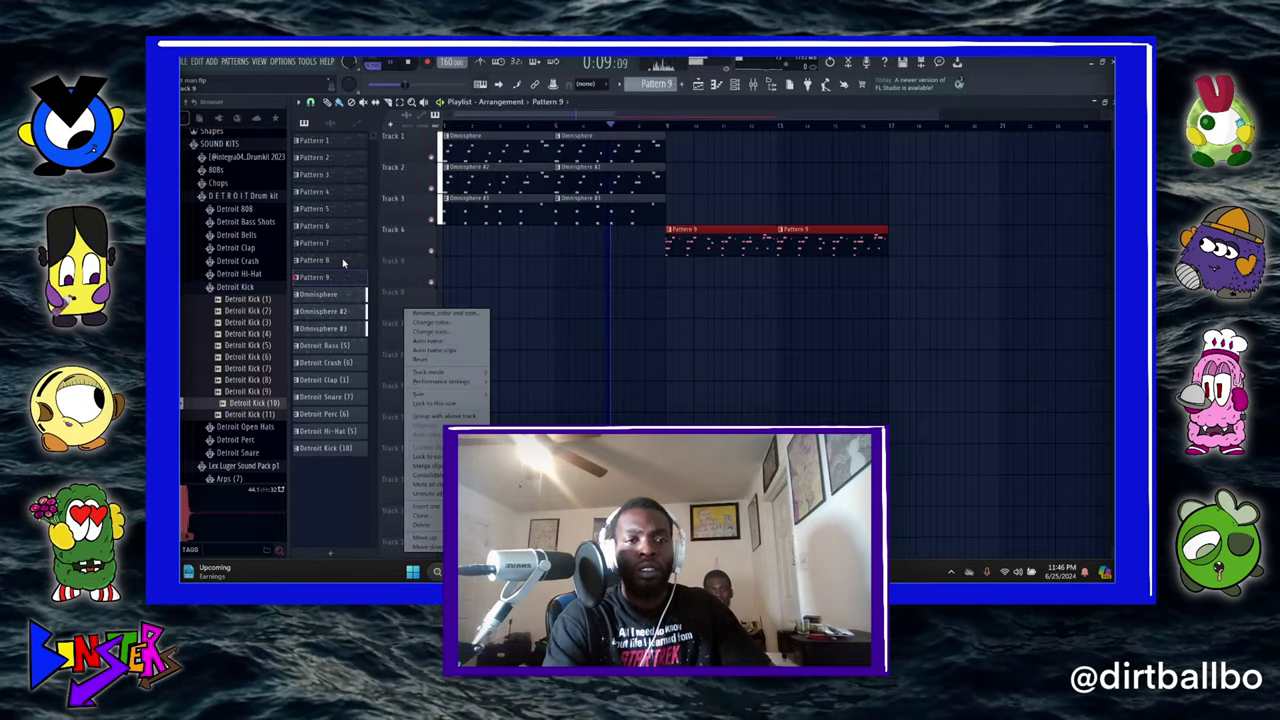
# - Place two consecutive Pattern 8 clips on Track 3 starting at bar 17
pyautogui.click(348, 261)
pyautogui.click(929, 210)
pyautogui.click(1026, 214)
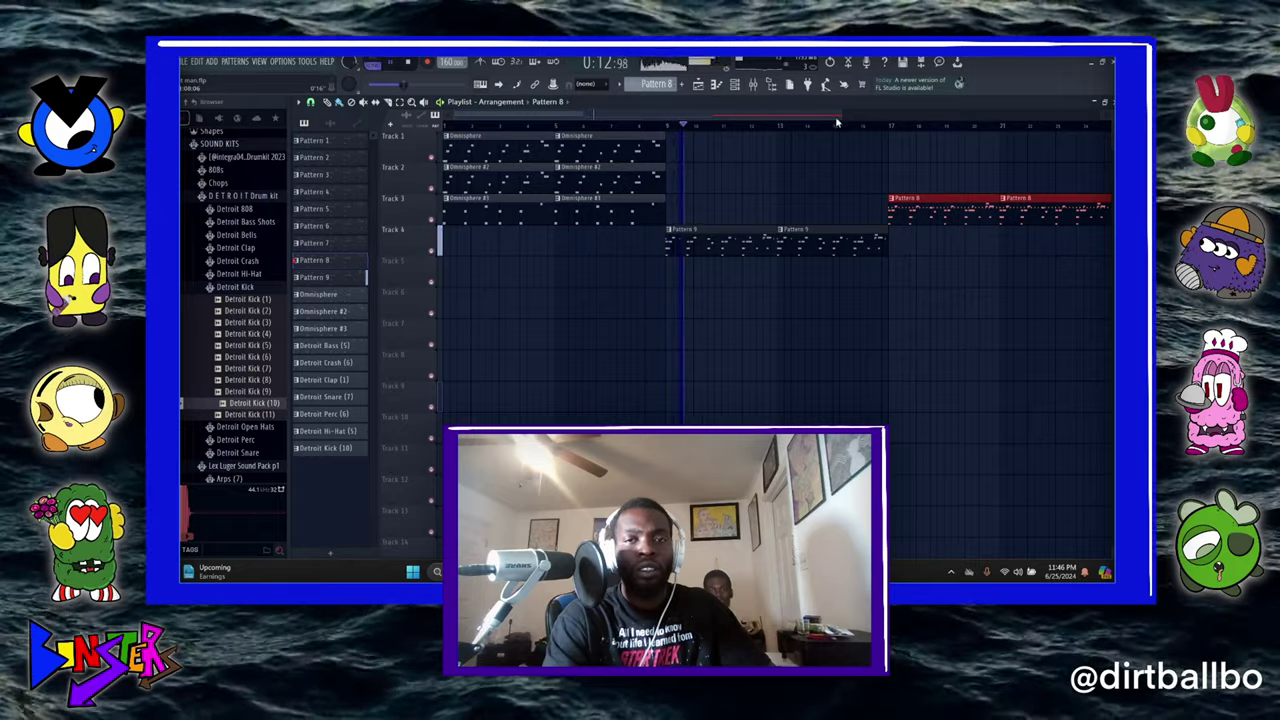
pyautogui.moveTo(839, 117); pyautogui.dragTo(1032, 118)
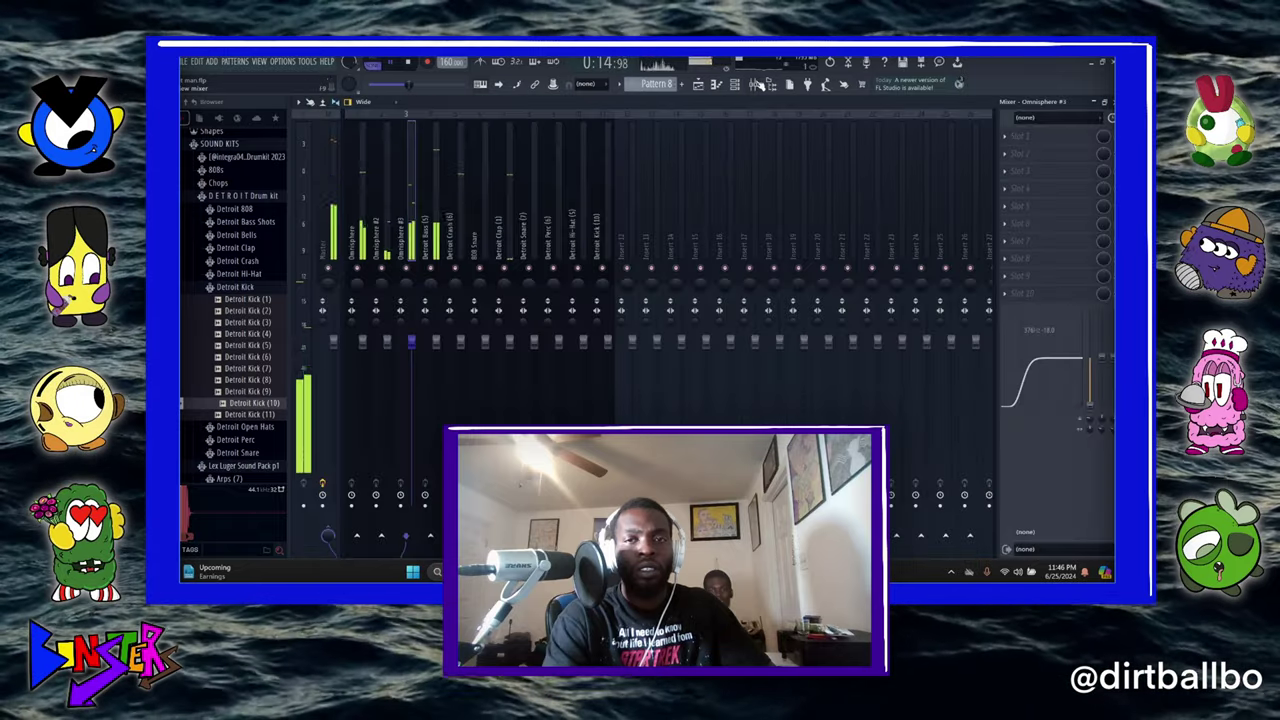
# - Load Fruity Reeverb 2 into the first effect slot of the Detroit Clap (1) mixer track
pyautogui.press('F9')
pyautogui.click(502, 248)
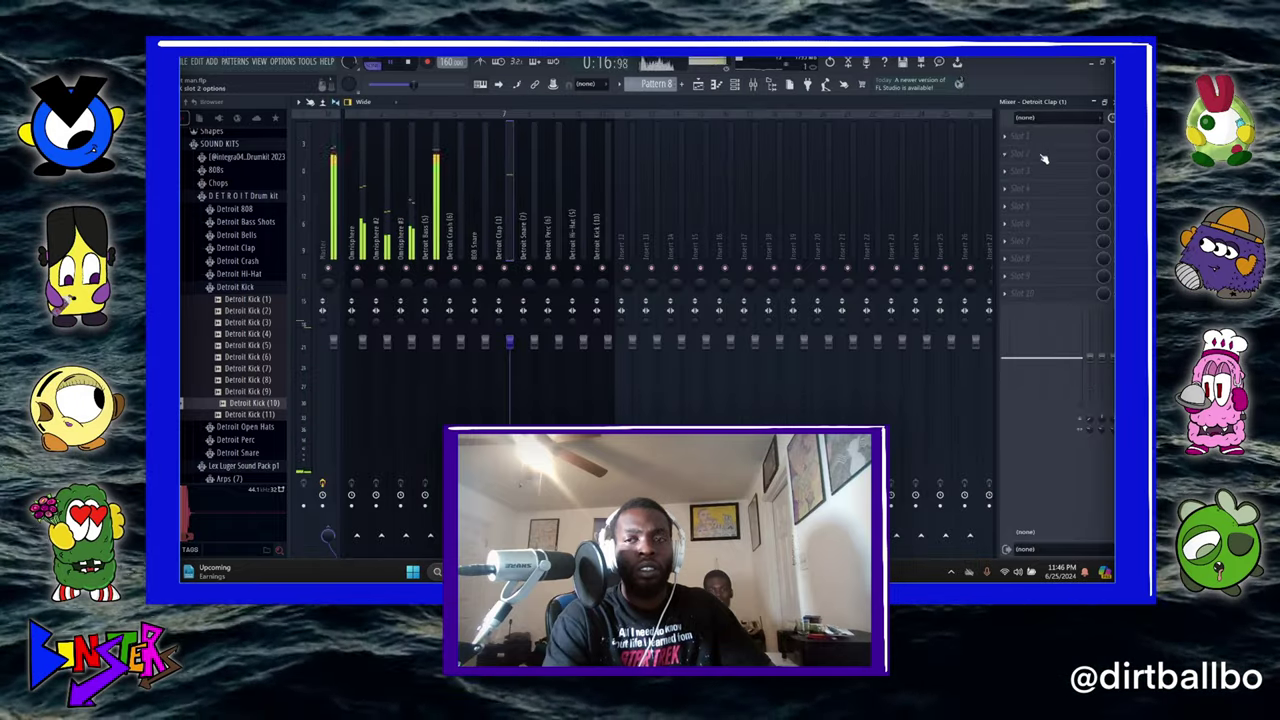
pyautogui.click(1022, 136)
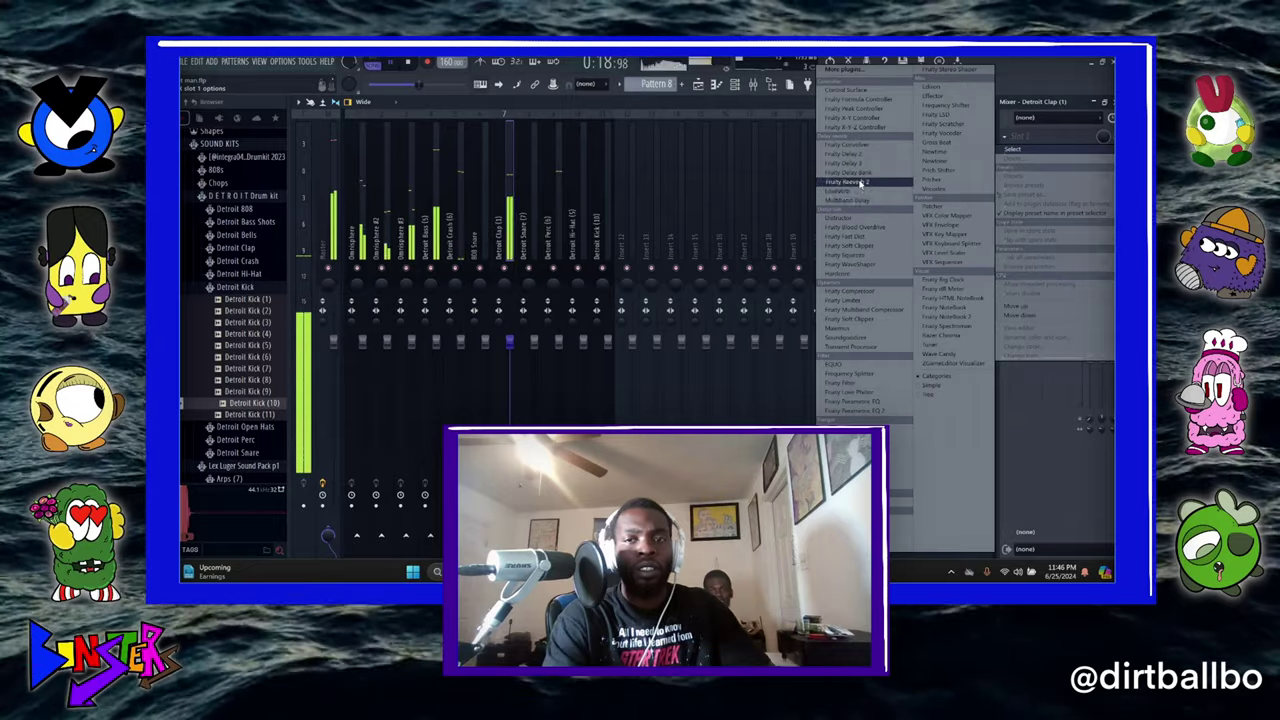
pyautogui.click(855, 181)
pyautogui.press('space')
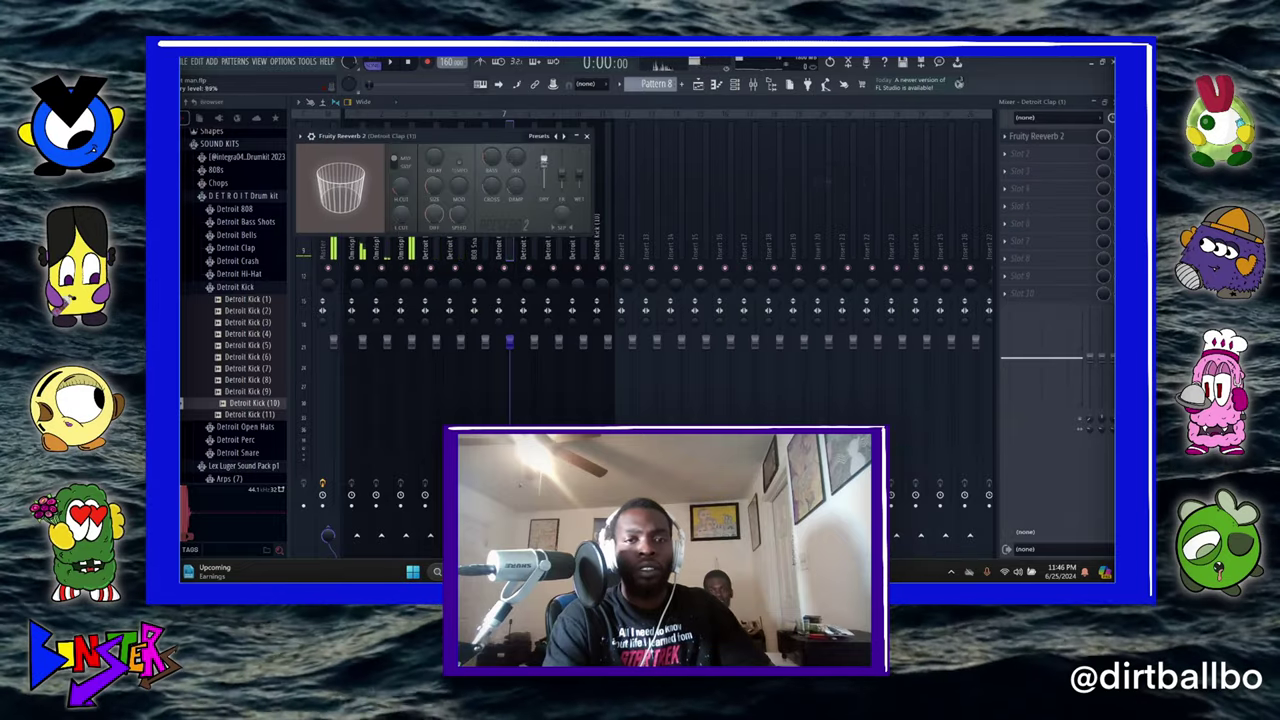
# - Set the clap reverb's wet level to 30% while playing Pattern 8 in pattern mode
pyautogui.moveTo(579, 177); pyautogui.dragTo(579, 165)
pyautogui.press('space')
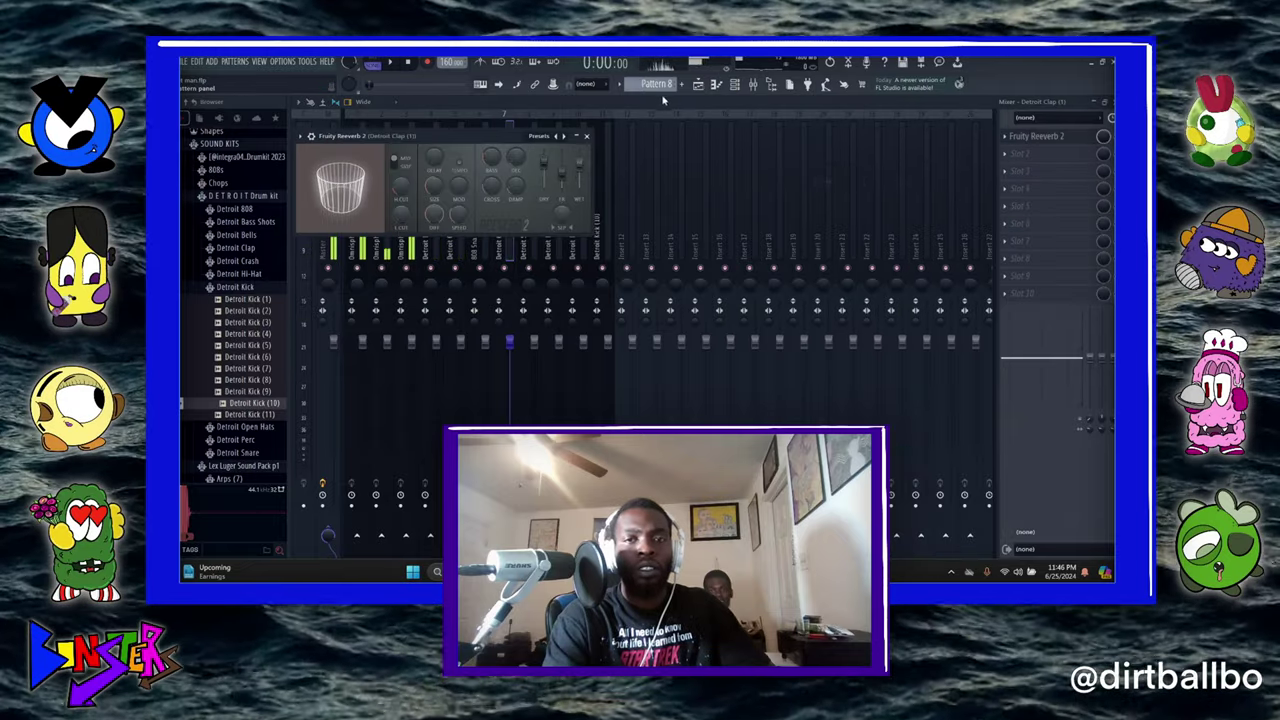
pyautogui.click(380, 64)
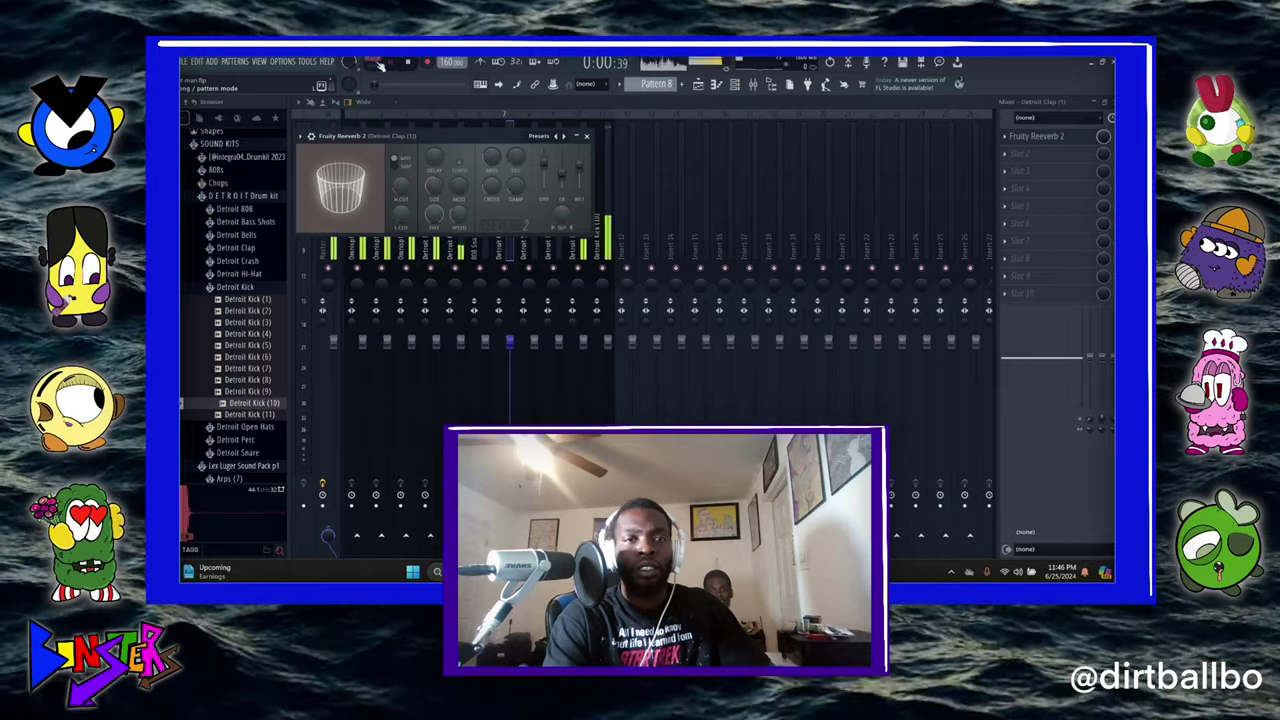
pyautogui.moveTo(579, 165); pyautogui.dragTo(579, 180)
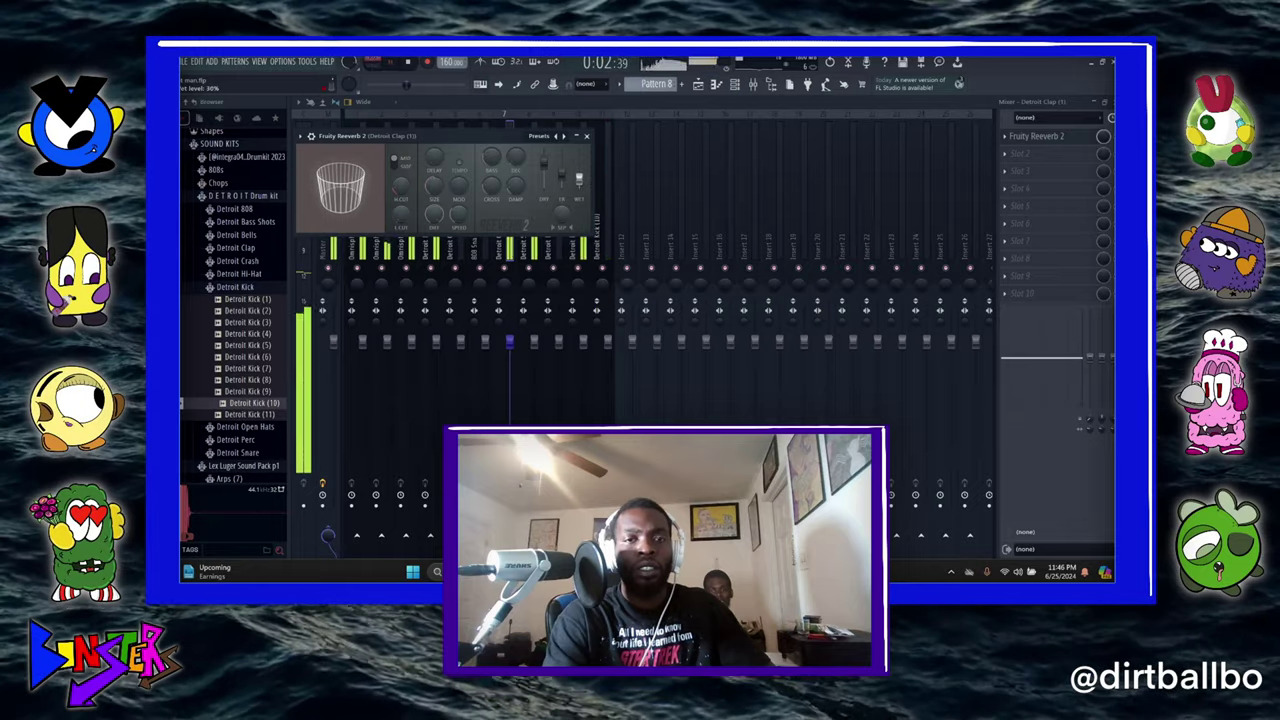
# - Play the song in the playlist from bar 17 and place two consecutive Pattern 7 clips on Track 4 starting at bar 25
pyautogui.click(712, 84)
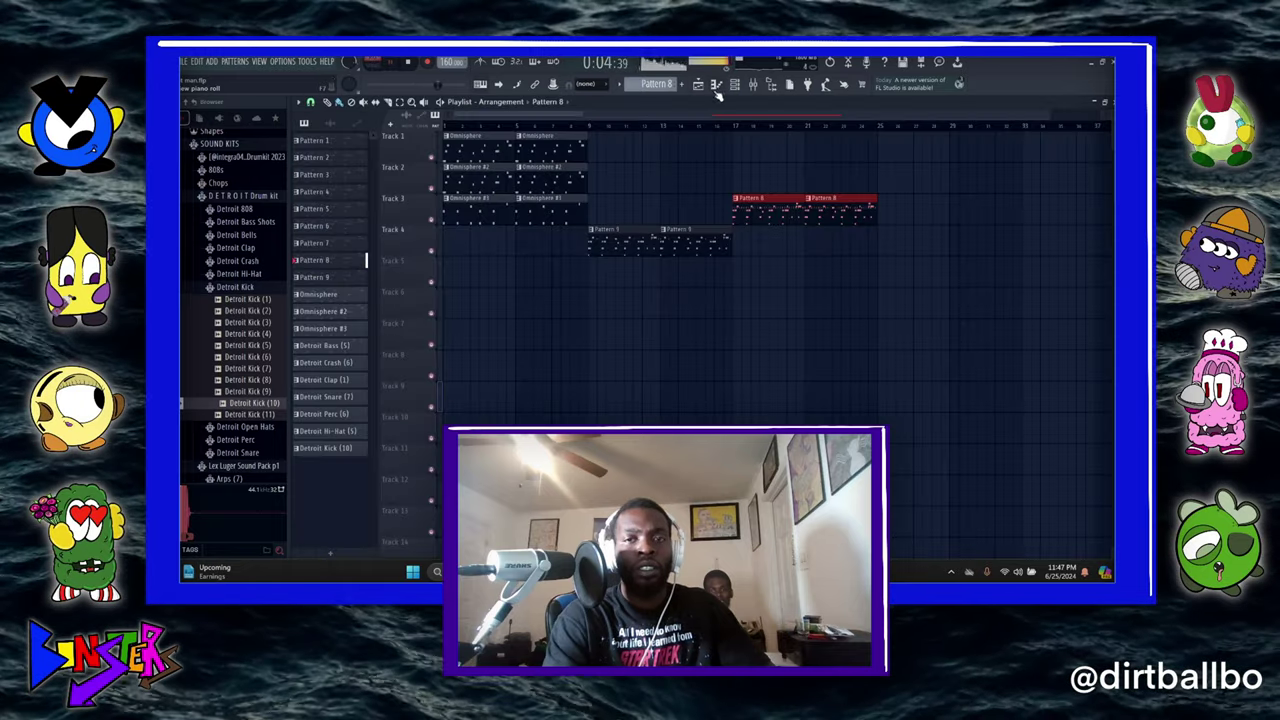
pyautogui.click(733, 129)
pyautogui.scroll(-1, 733, 130)
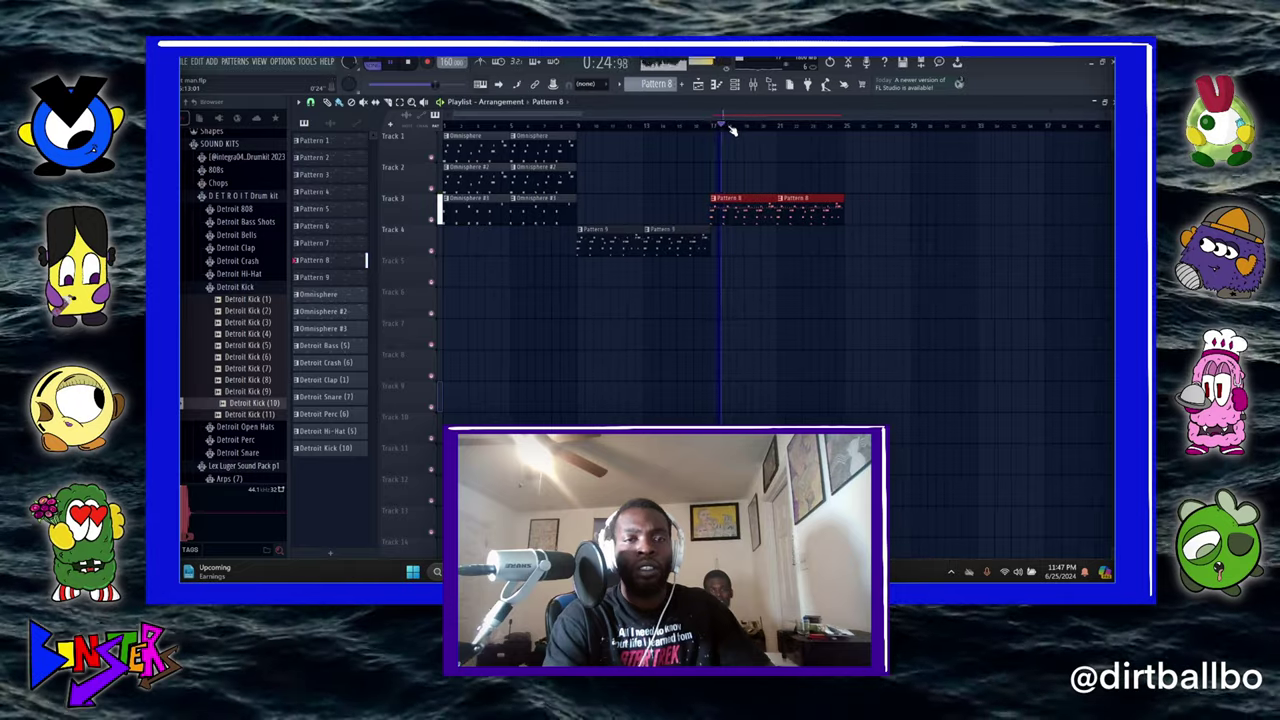
pyautogui.click(344, 246)
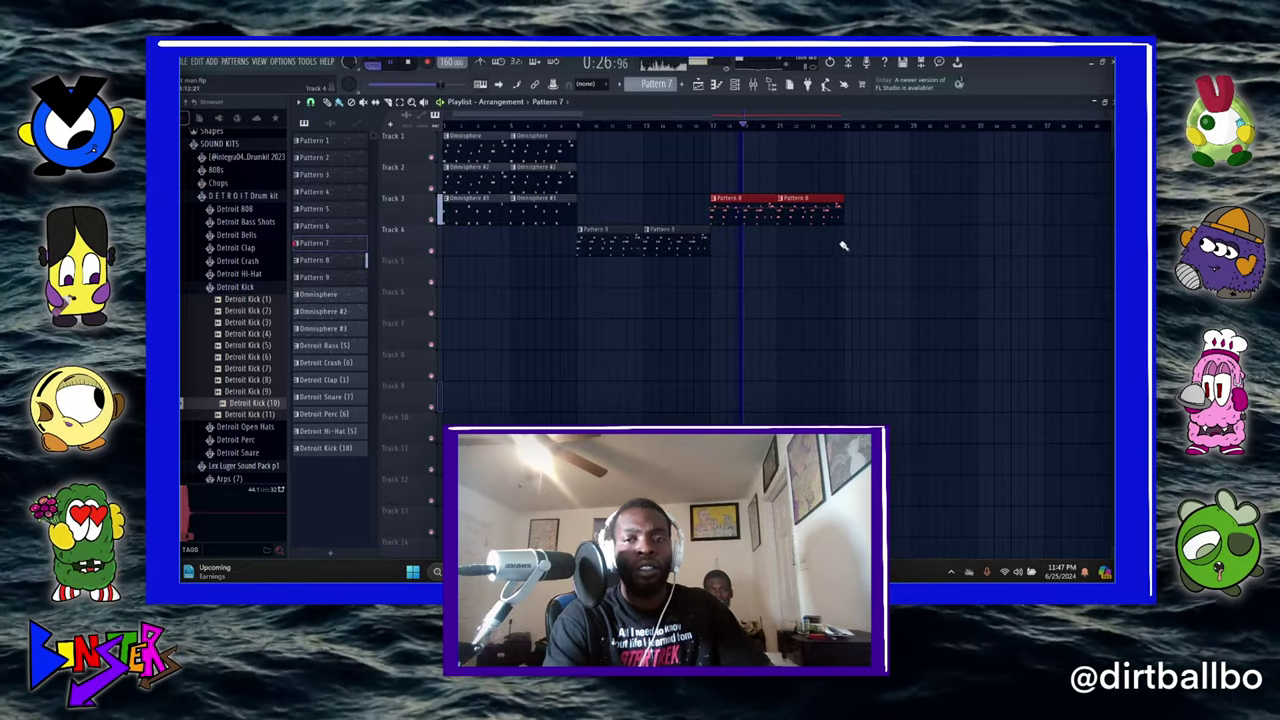
pyautogui.click(845, 240)
pyautogui.click(918, 246)
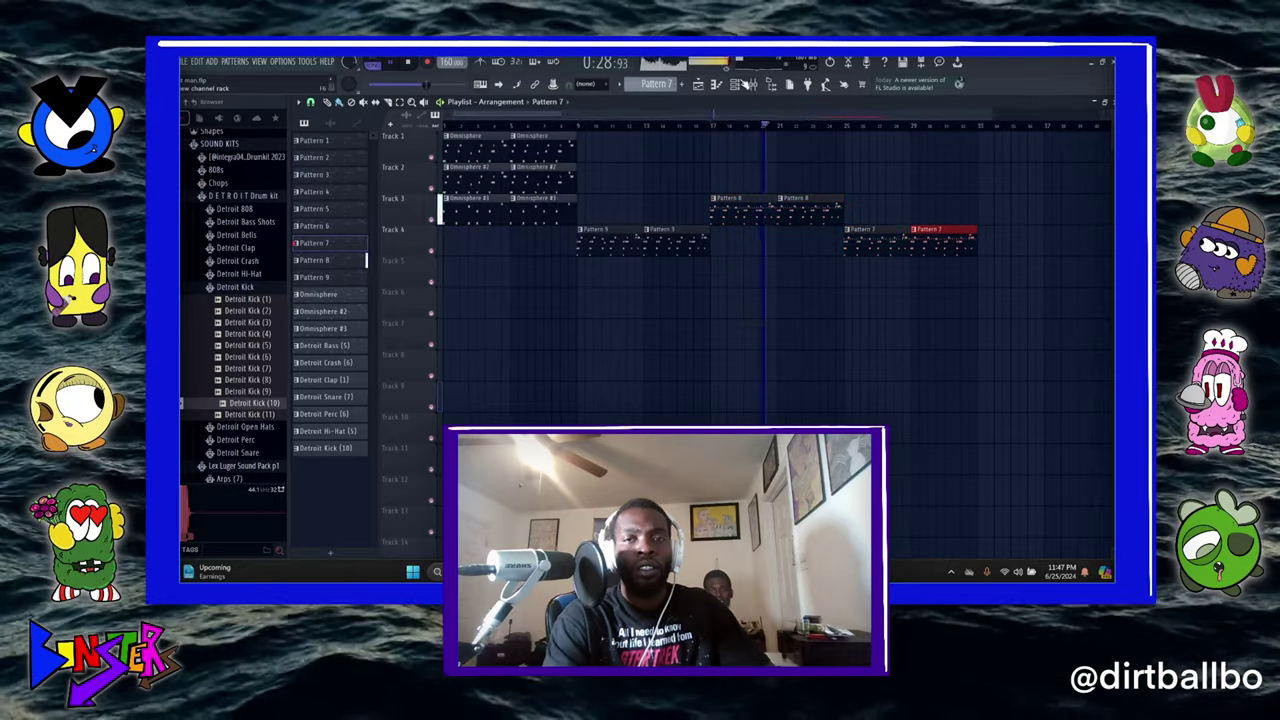
# - Cut the Detroit Kick (10) steps and the Omnisphere #3 notes from Pattern 7
pyautogui.click(735, 84)
pyautogui.rightClick(406, 297)
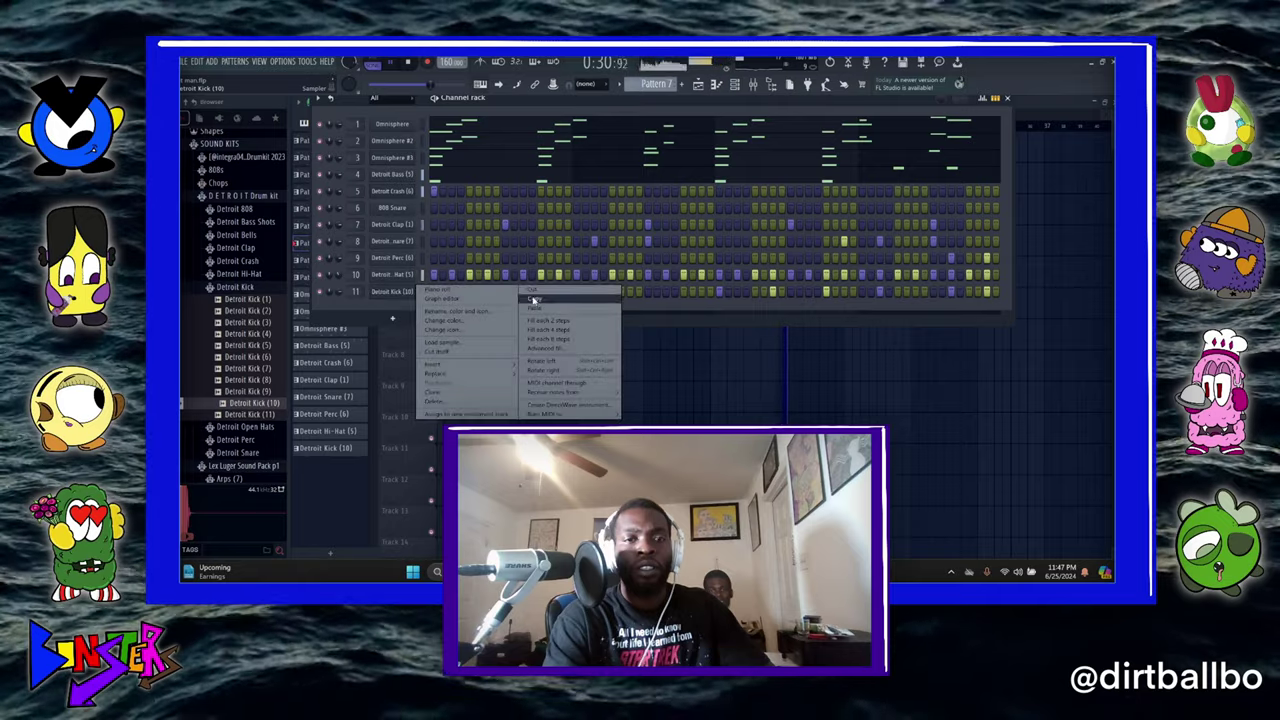
pyautogui.click(537, 293)
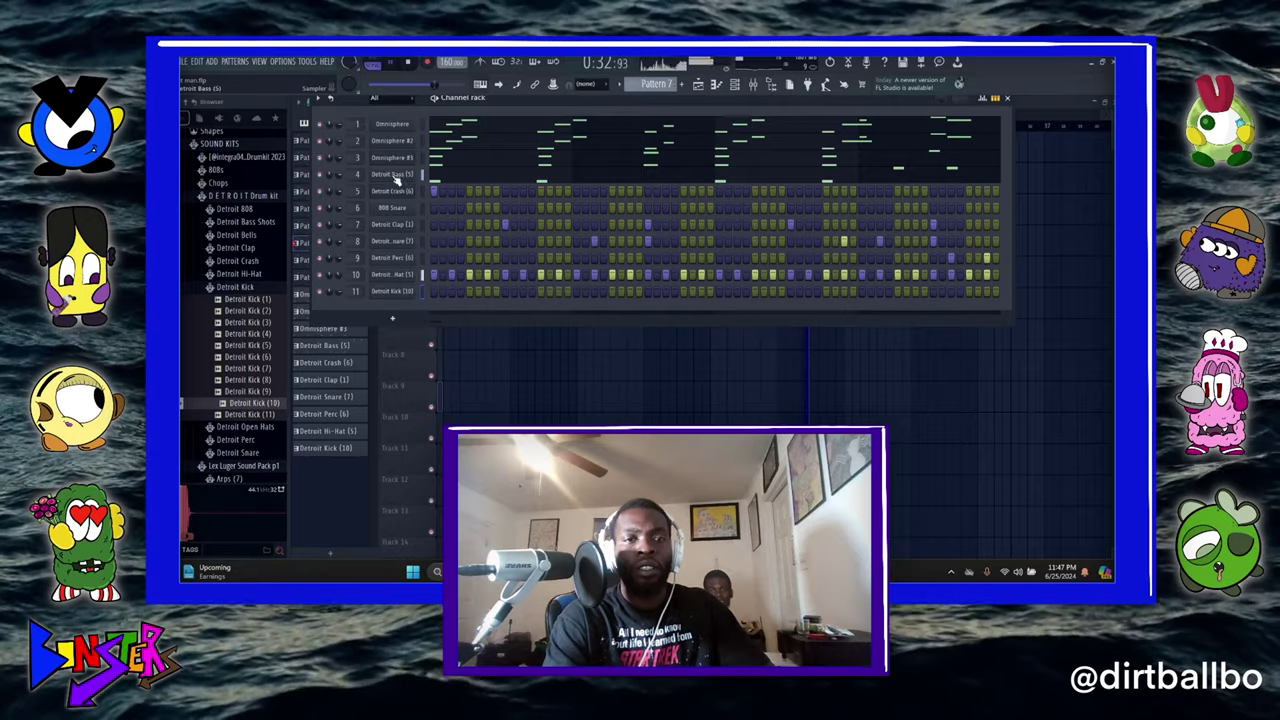
pyautogui.rightClick(400, 157)
pyautogui.click(540, 160)
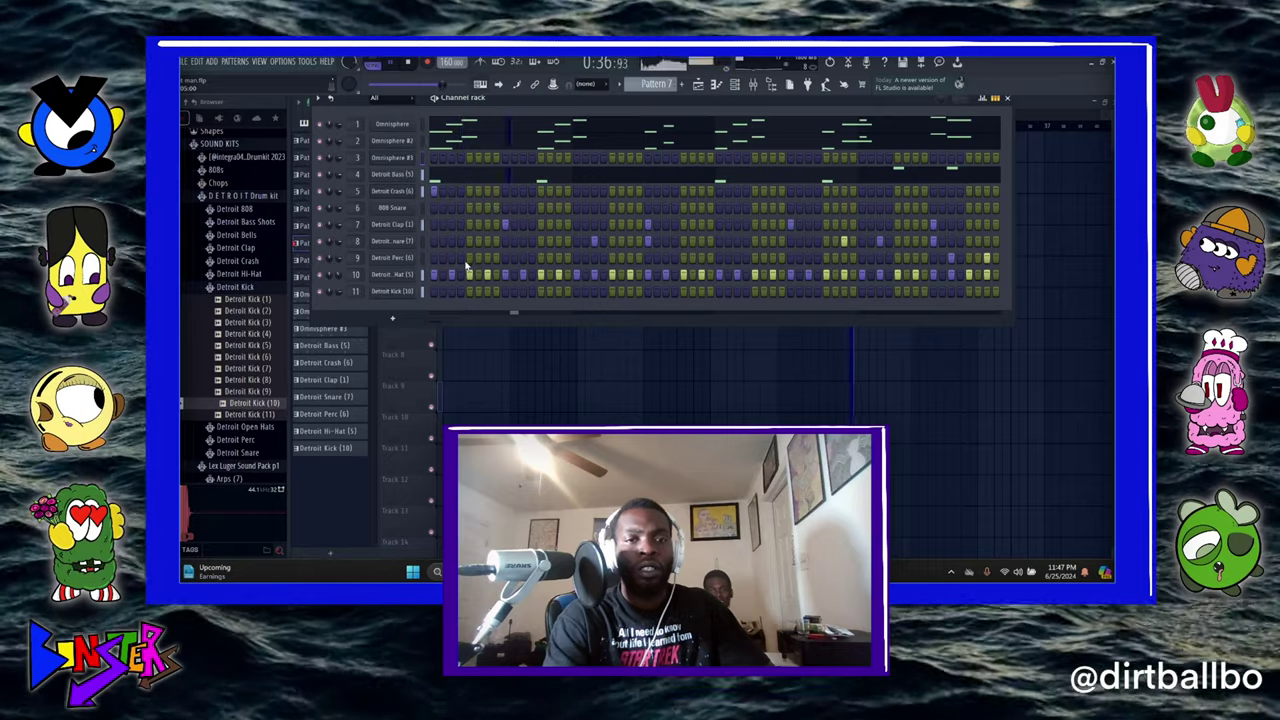
pyautogui.rightClick(406, 373)
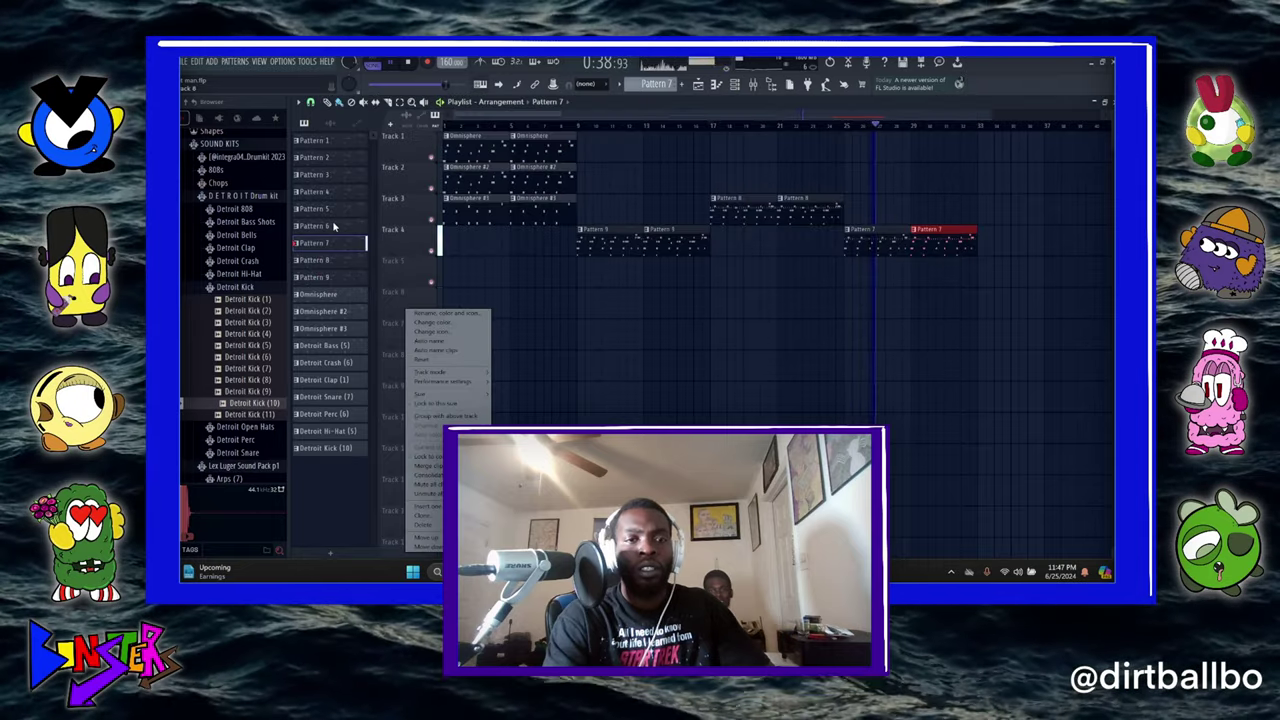
# - Place two Pattern 6 clips on Track 3 from bar 33, and cut the Omnisphere, Detroit Hi-Hat (5) and Detroit Clap (1) channels' contents from that pattern
pyautogui.click(335, 227)
pyautogui.moveTo(992, 221); pyautogui.dragTo(1047, 220)
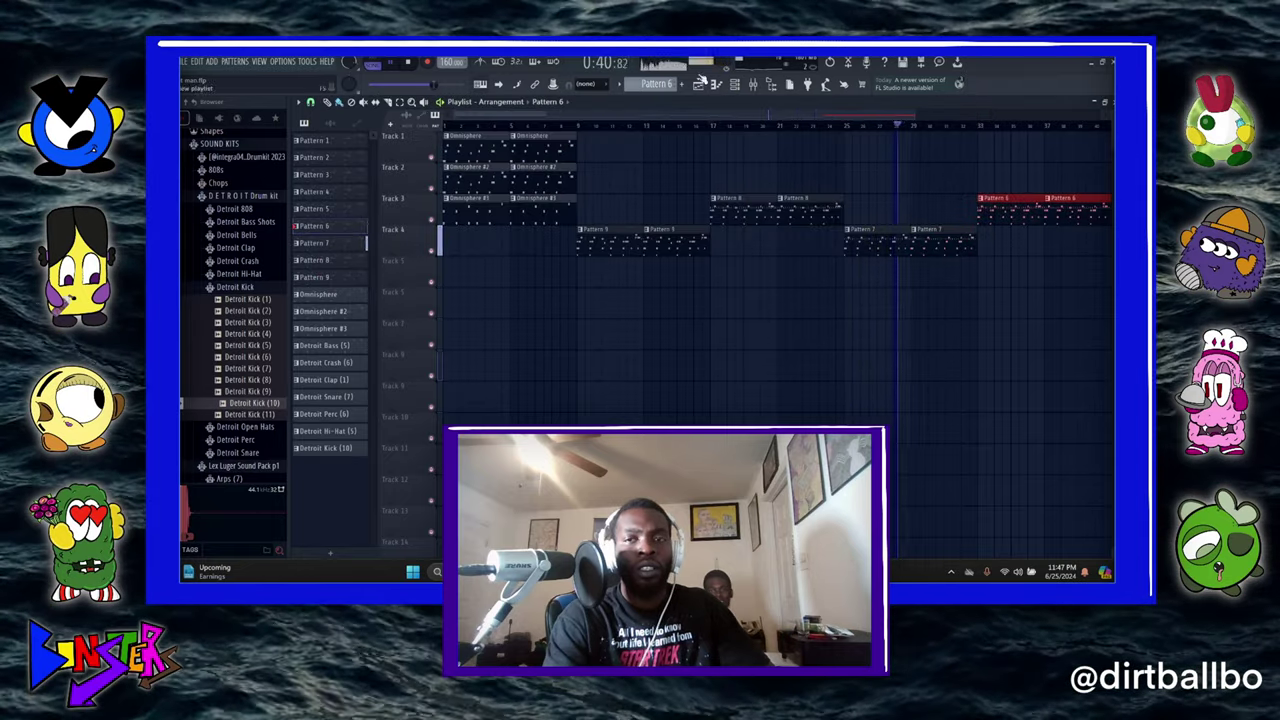
pyautogui.click(736, 85)
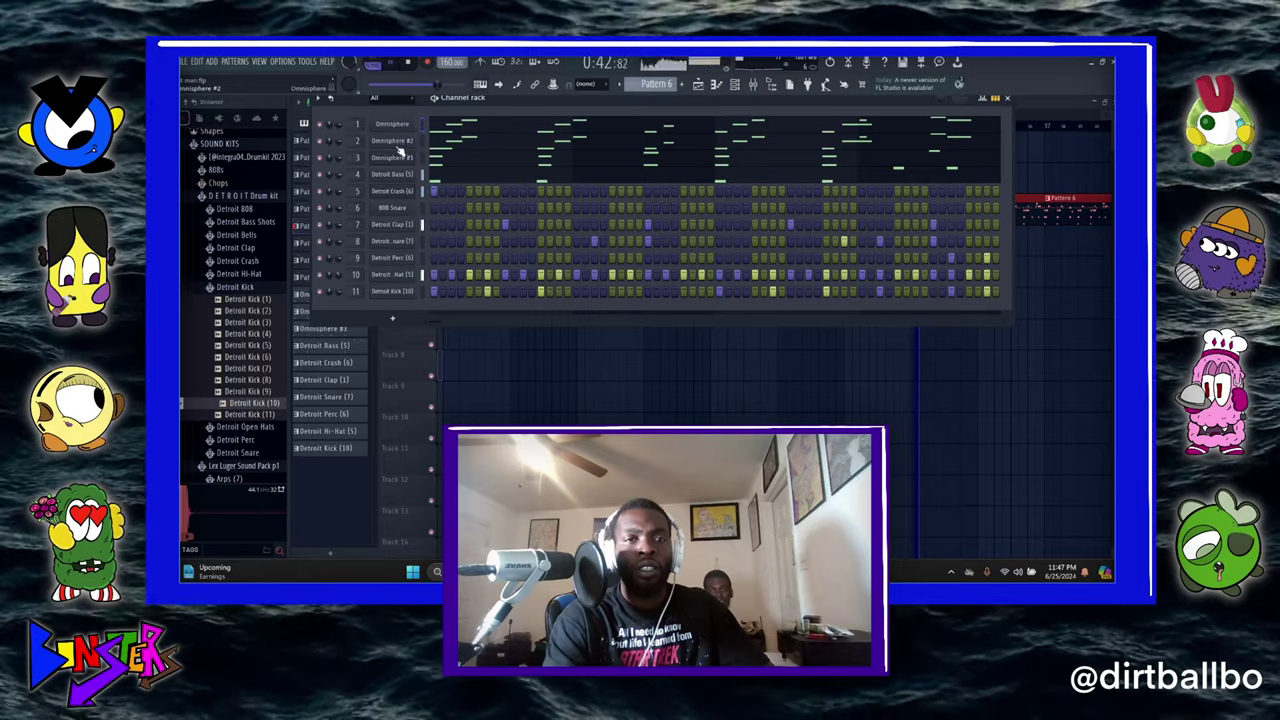
pyautogui.rightClick(399, 125)
pyautogui.click(534, 124)
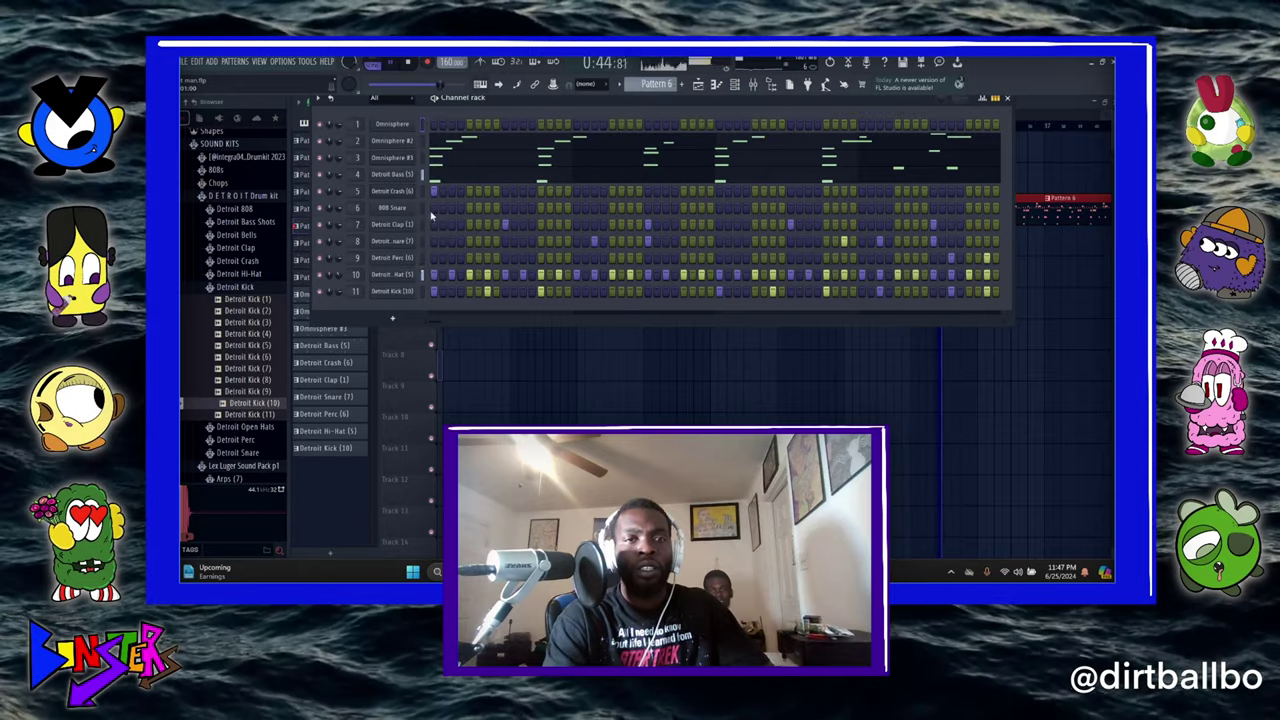
pyautogui.rightClick(424, 274)
pyautogui.click(443, 280)
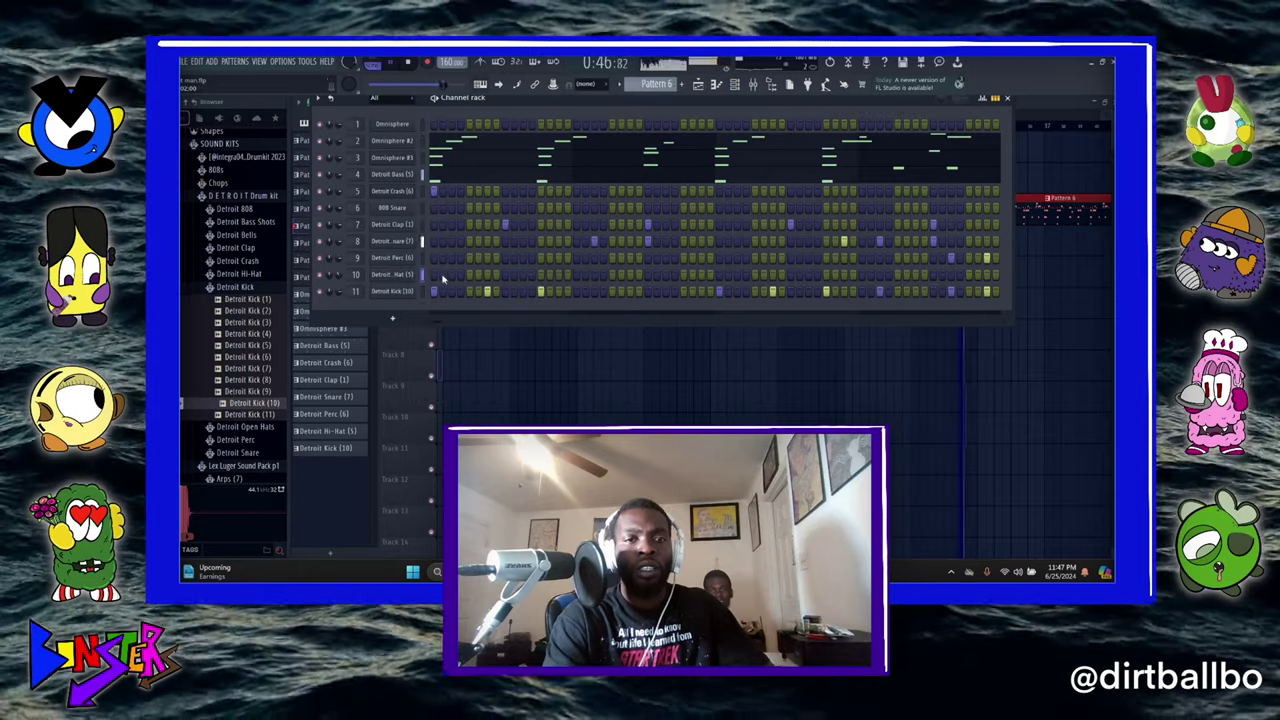
pyautogui.rightClick(421, 221)
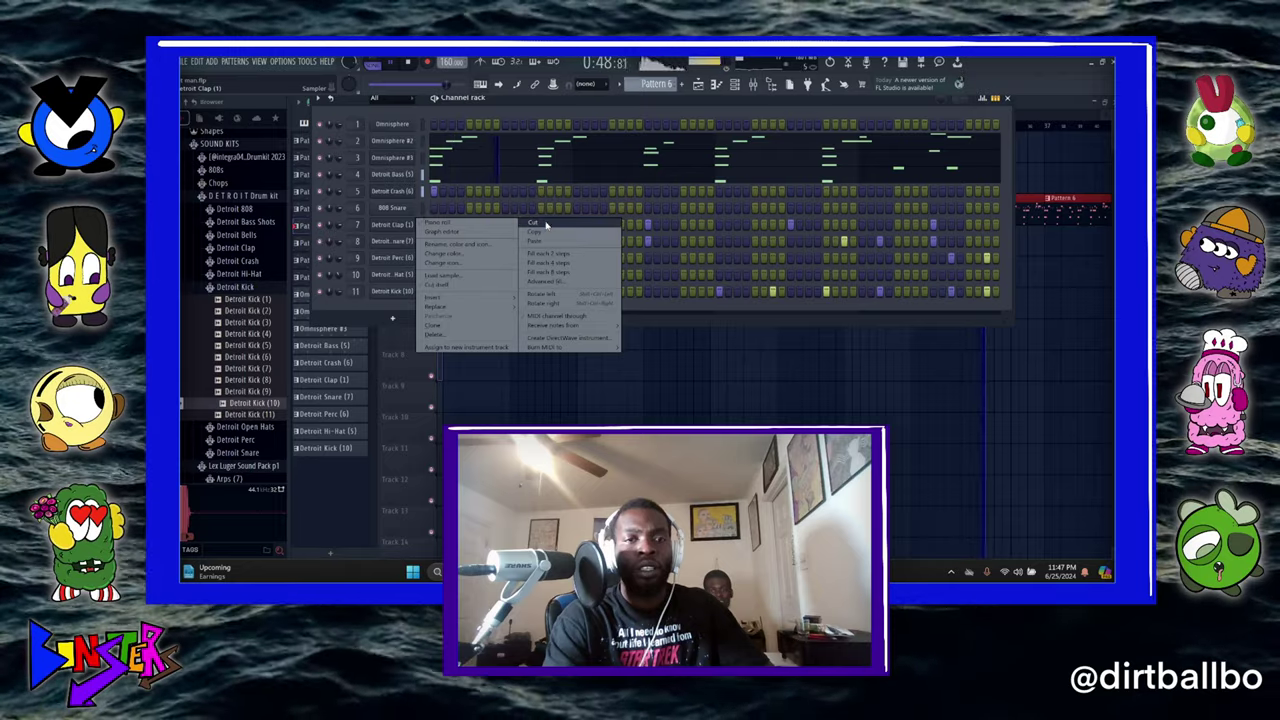
pyautogui.click(545, 225)
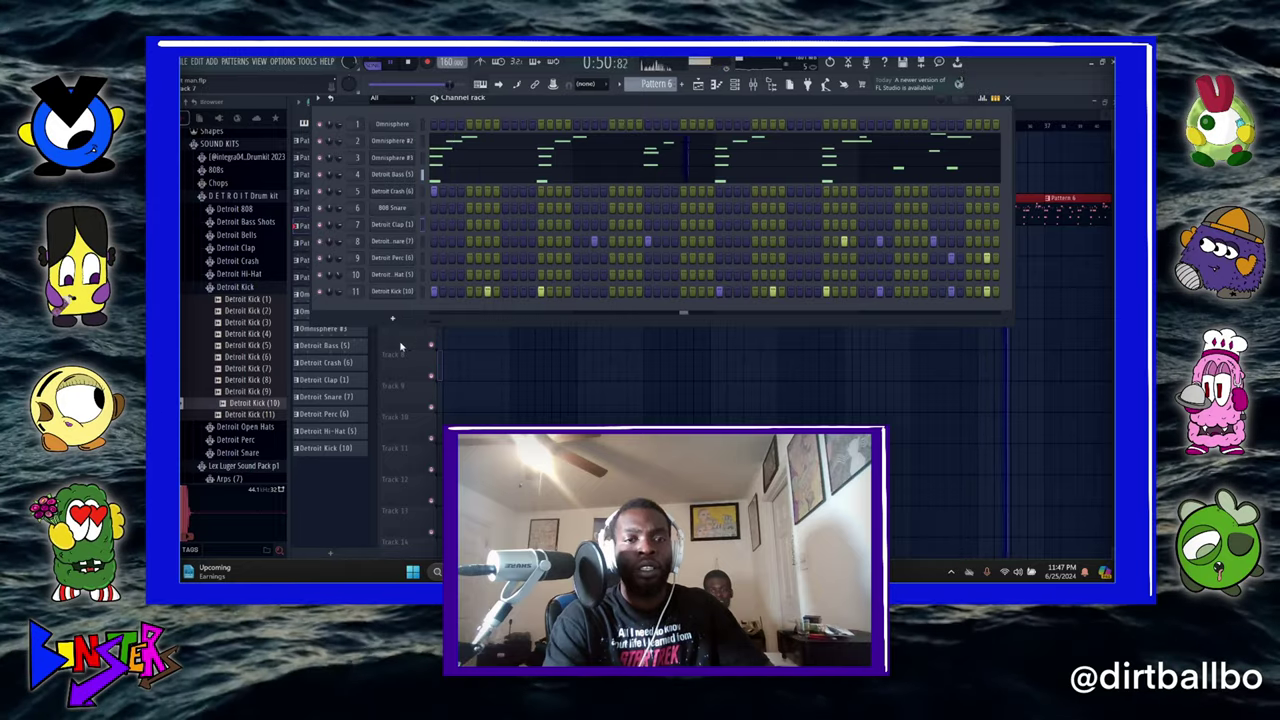
# - Place two consecutive Pattern 5 clips on Track 2 starting at bar 41
pyautogui.click(340, 212)
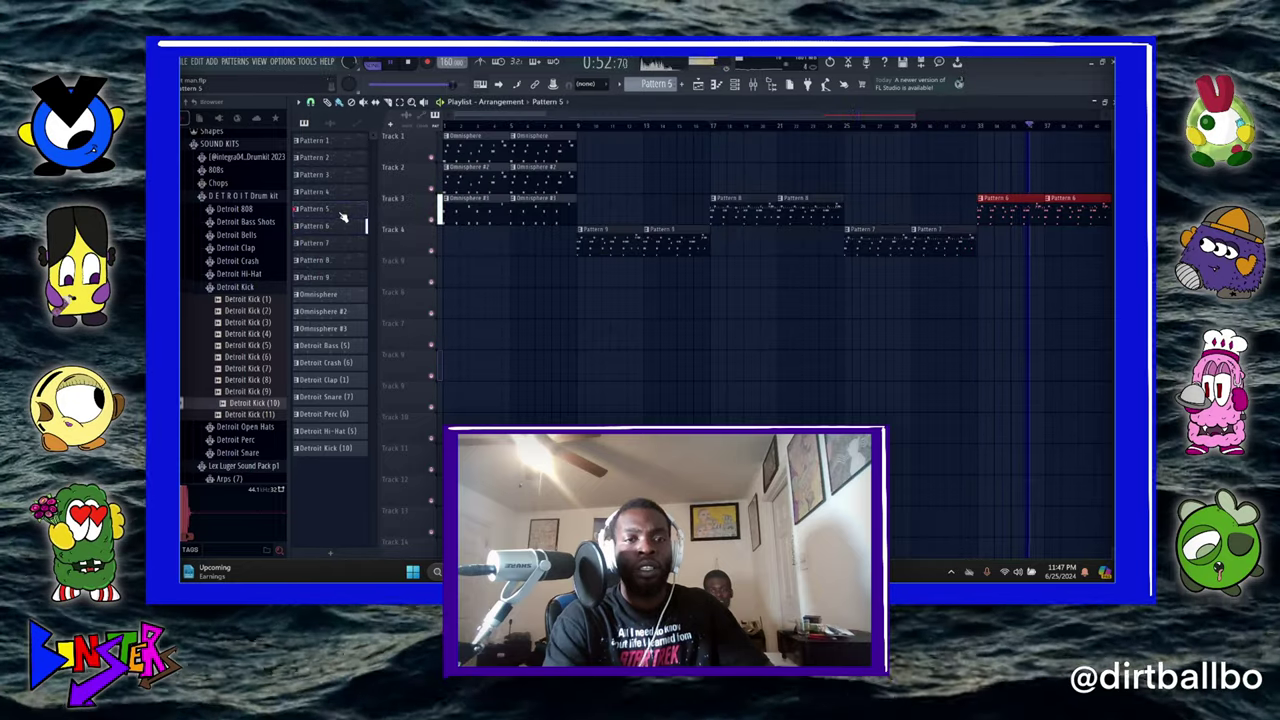
pyautogui.click(857, 186)
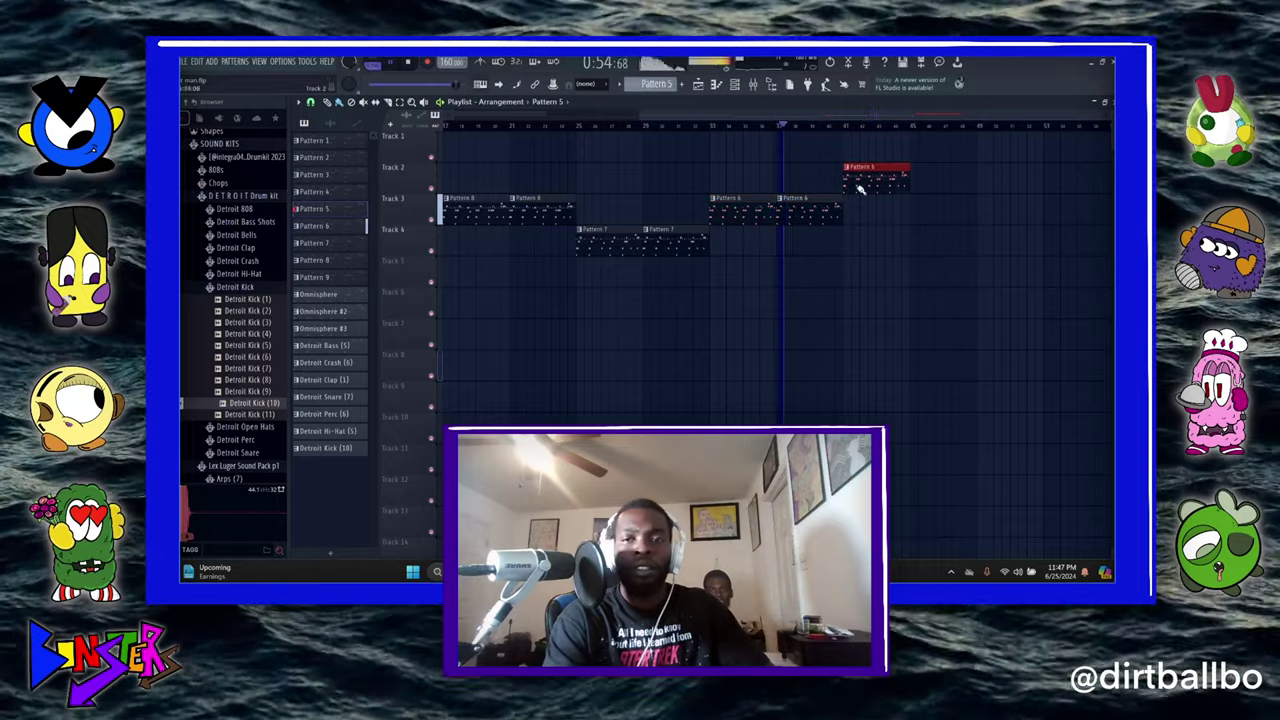
pyautogui.click(920, 186)
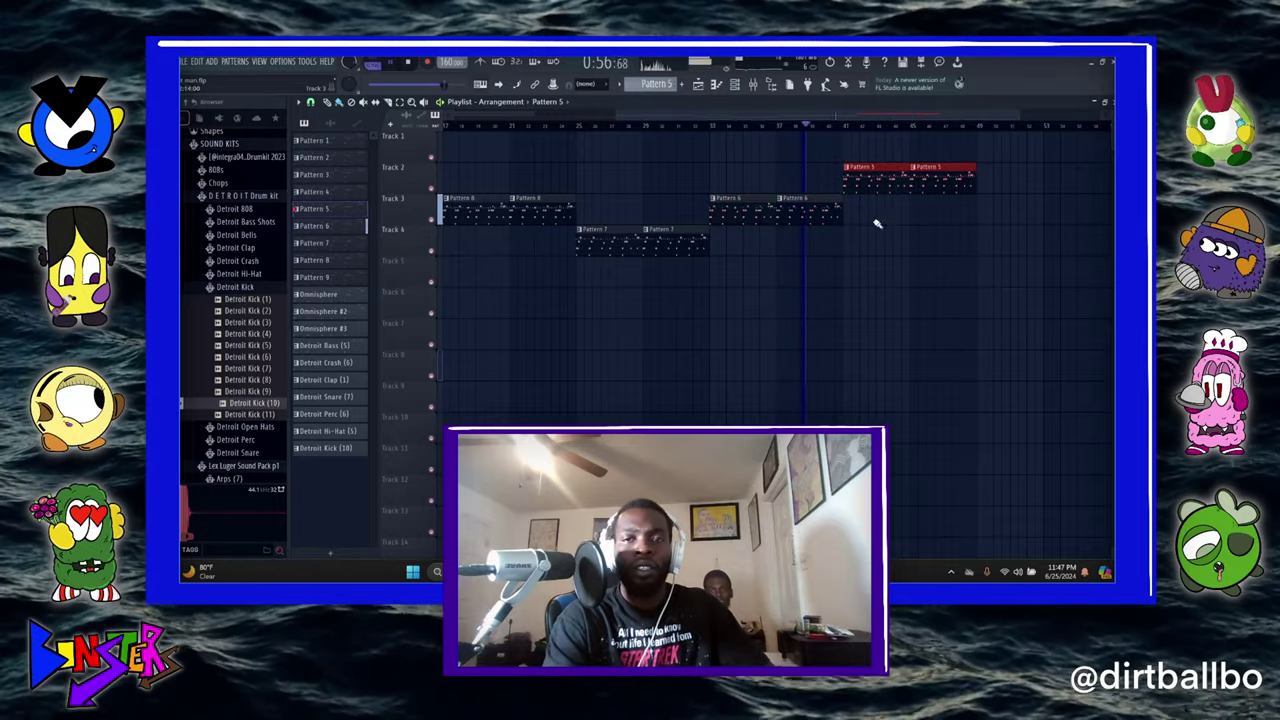
# - Replace the two Pattern 5 clips on Track 2 with two consecutive Omnisphere clips starting at bar 41, and play from that bar
pyautogui.rightClick(880, 182)
pyautogui.rightClick(945, 184)
pyautogui.click(350, 244)
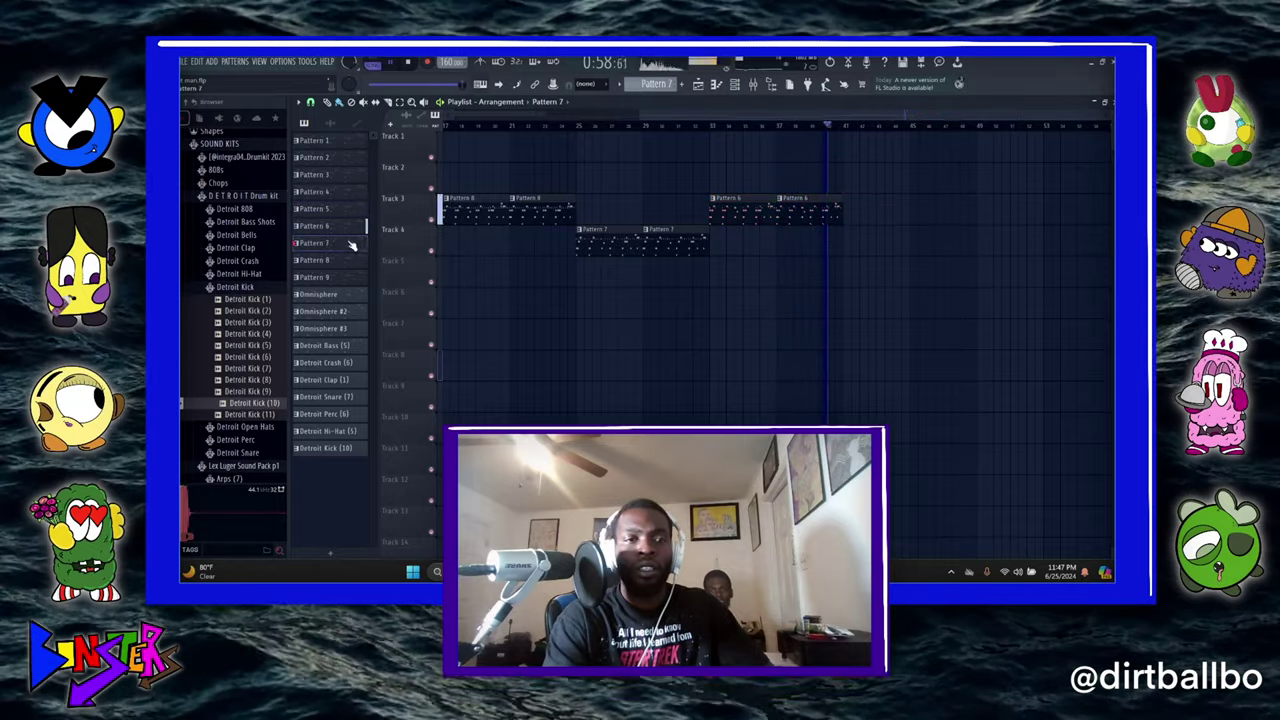
pyautogui.click(318, 294)
pyautogui.click(866, 179)
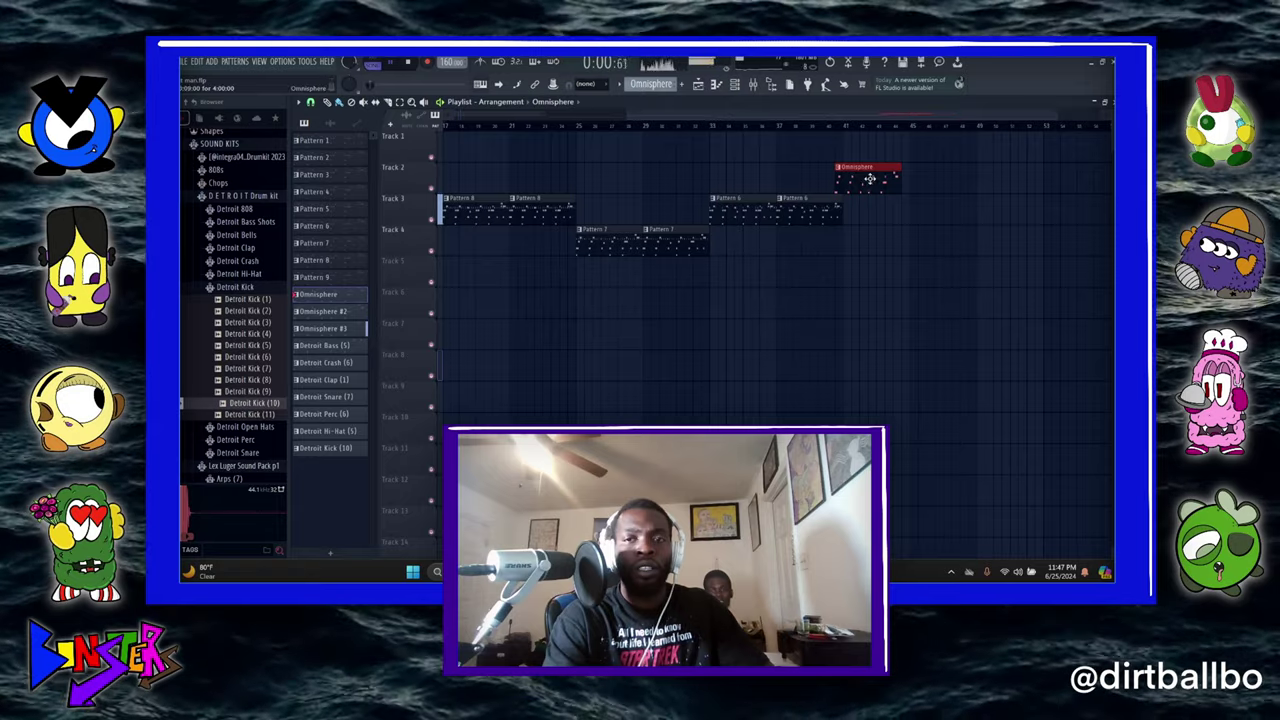
pyautogui.moveTo(870, 179)
pyautogui.mouseDown()
pyautogui.moveTo(903, 178)
pyautogui.moveTo(871, 180)
pyautogui.mouseUp()
pyautogui.rightClick(896, 187)
pyautogui.click(845, 181)
pyautogui.click(928, 179)
pyautogui.click(820, 127)
pyautogui.click(845, 127)
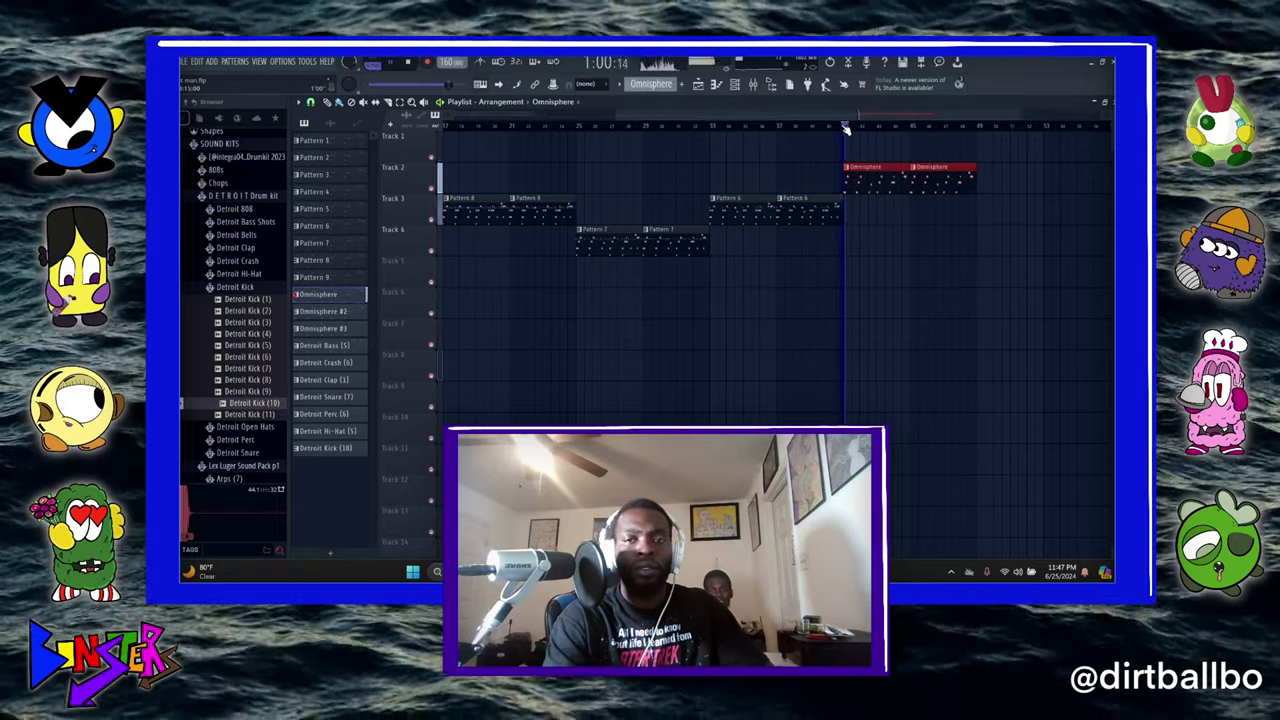
# - Place two consecutive Omnisphere #2 clips on Track 3 starting at bar 41 and restart playback from there
pyautogui.click(322, 311)
pyautogui.click(857, 204)
pyautogui.click(940, 208)
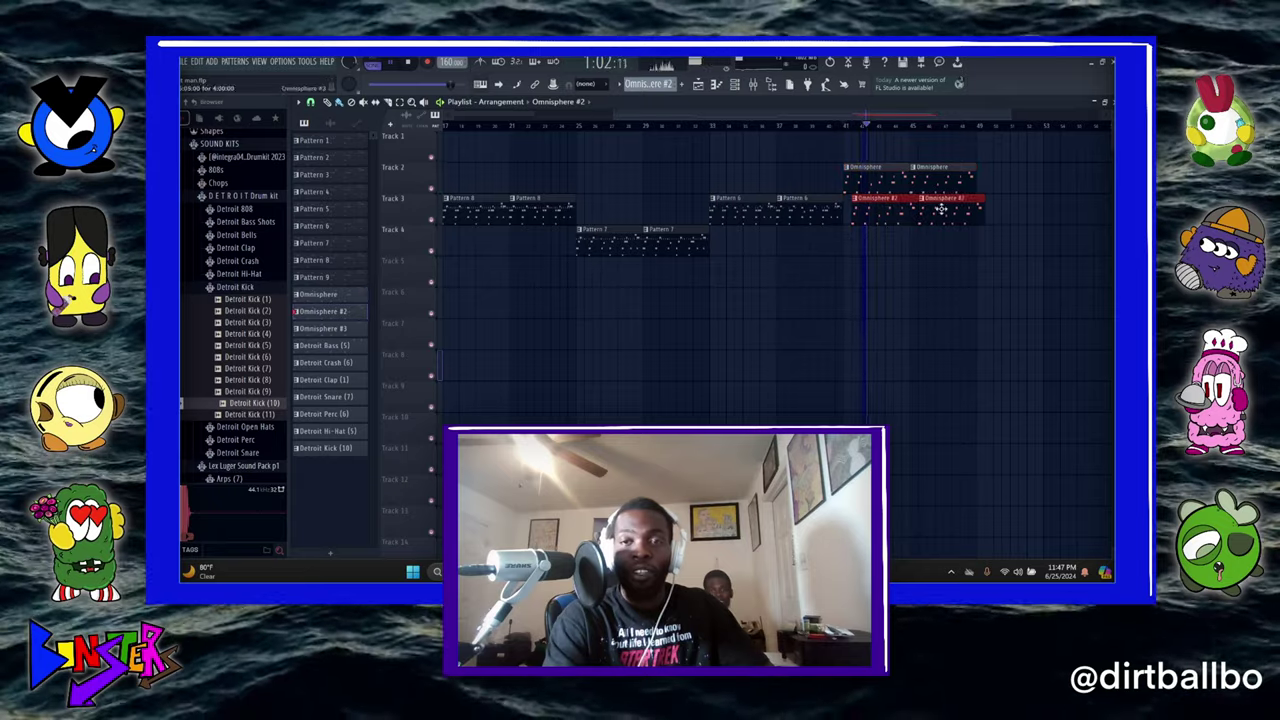
pyautogui.moveTo(940, 208); pyautogui.dragTo(923, 211)
pyautogui.click(846, 126)
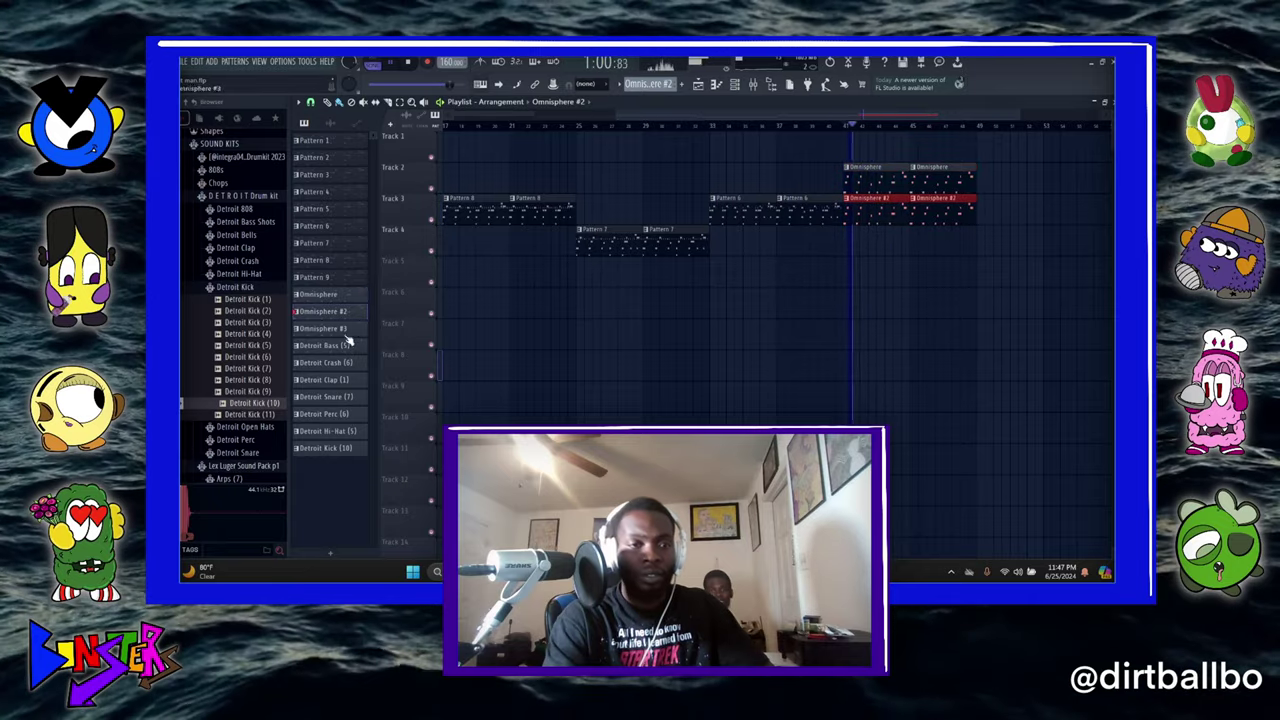
# - Place two Detroit Bass (5) clips on Track 4 and two Omnisphere #3 clips on Track 5, both starting at bar 41
pyautogui.click(340, 345)
pyautogui.click(857, 235)
pyautogui.click(929, 235)
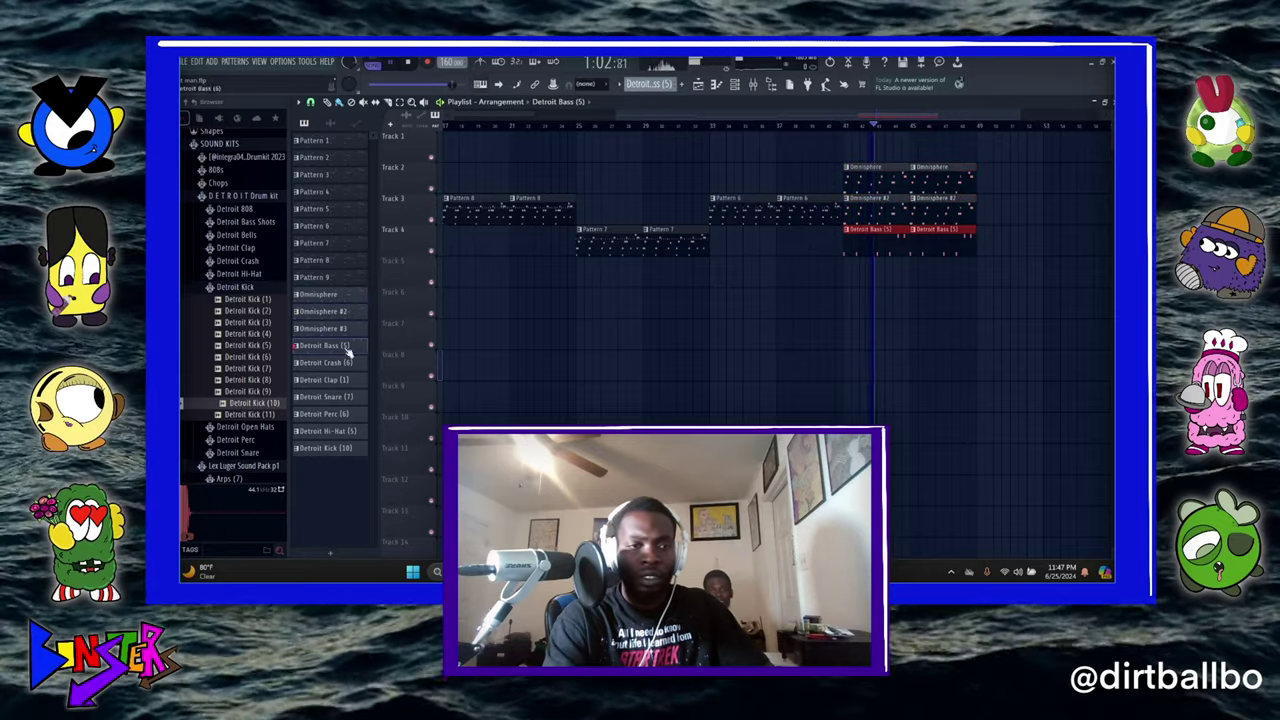
pyautogui.click(342, 330)
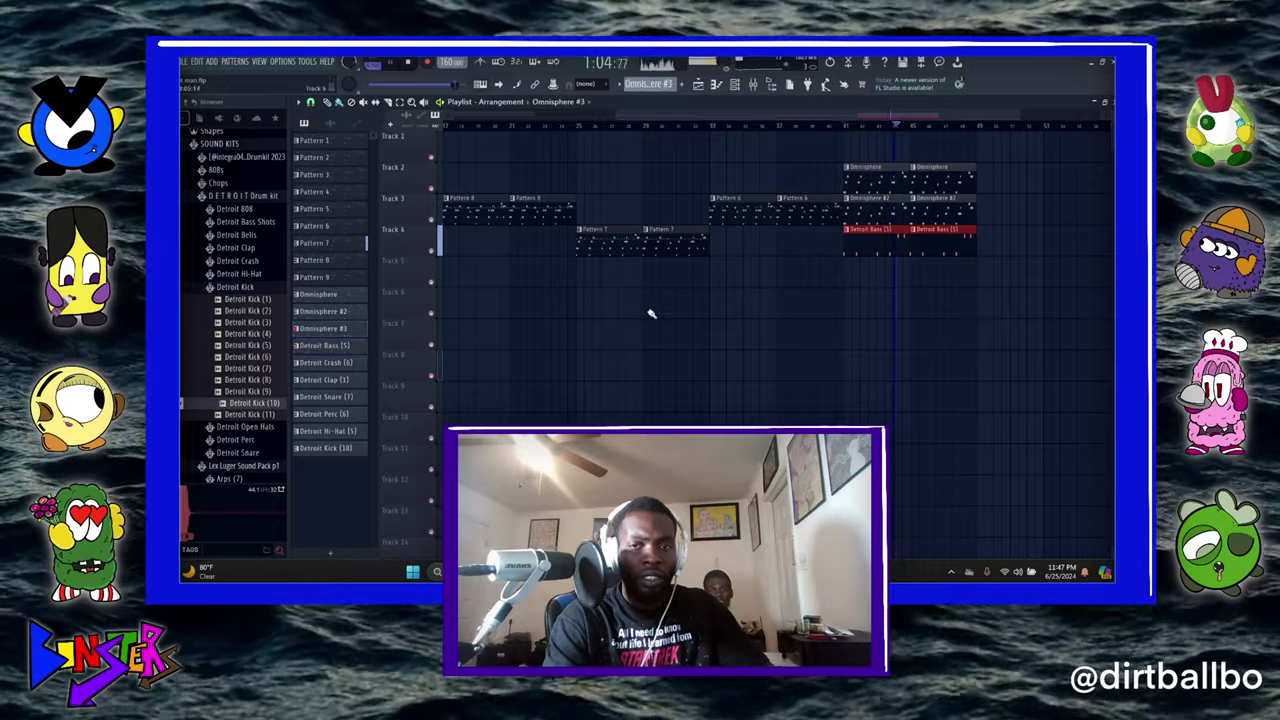
pyautogui.click(849, 263)
pyautogui.click(925, 265)
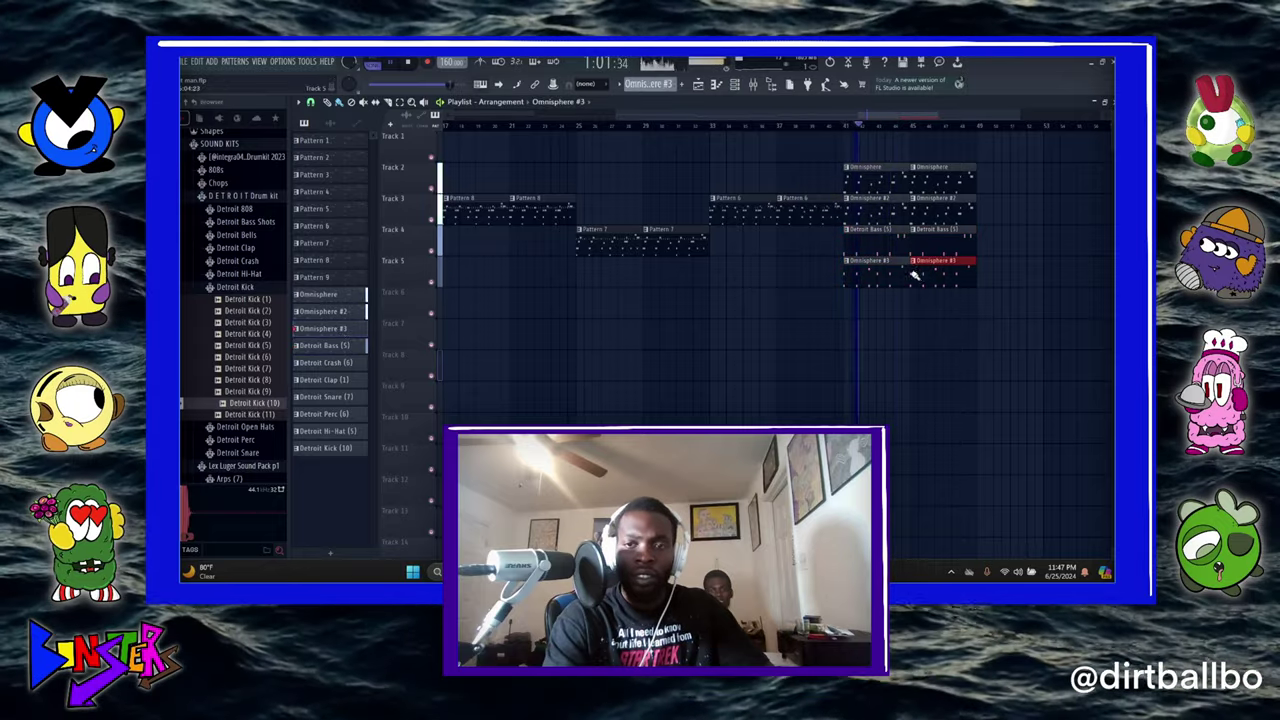
# - Duplicate all playlist clips from bar 9 through the bar 41 section so that the copy starts at bar 49
pyautogui.scroll(-2, 887, 130)
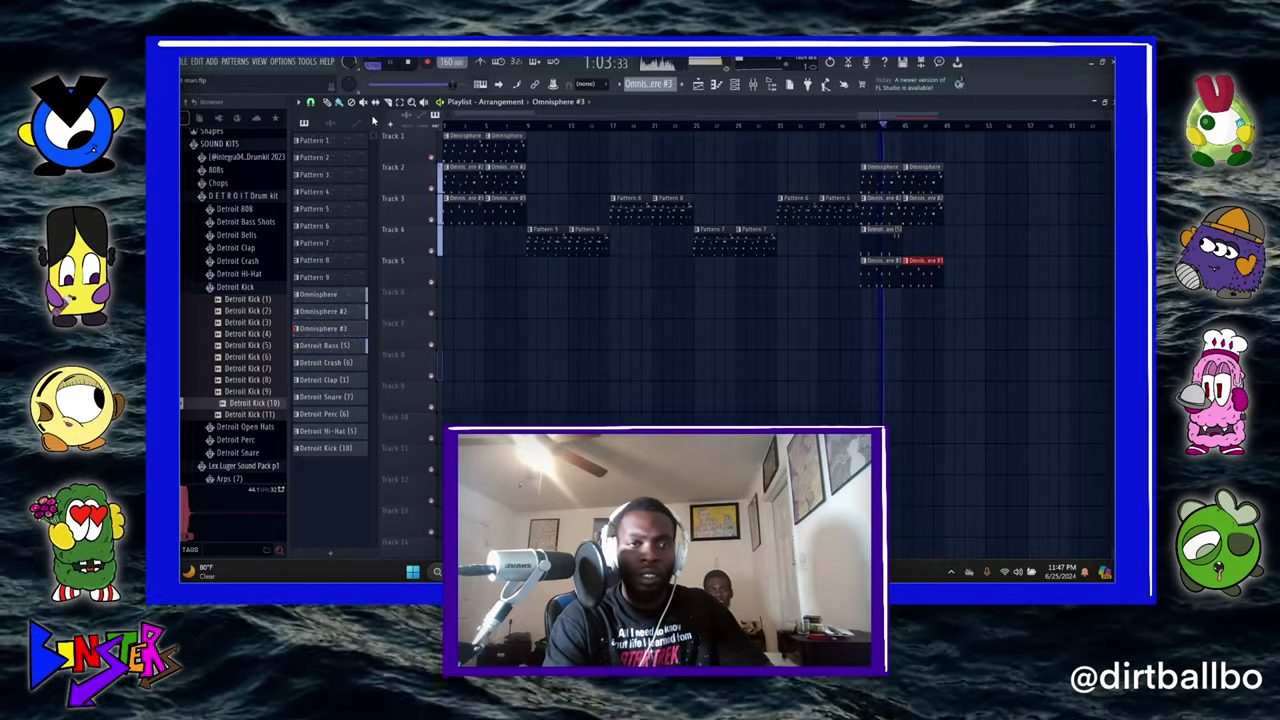
pyautogui.hotkey('ctrl', 'a')
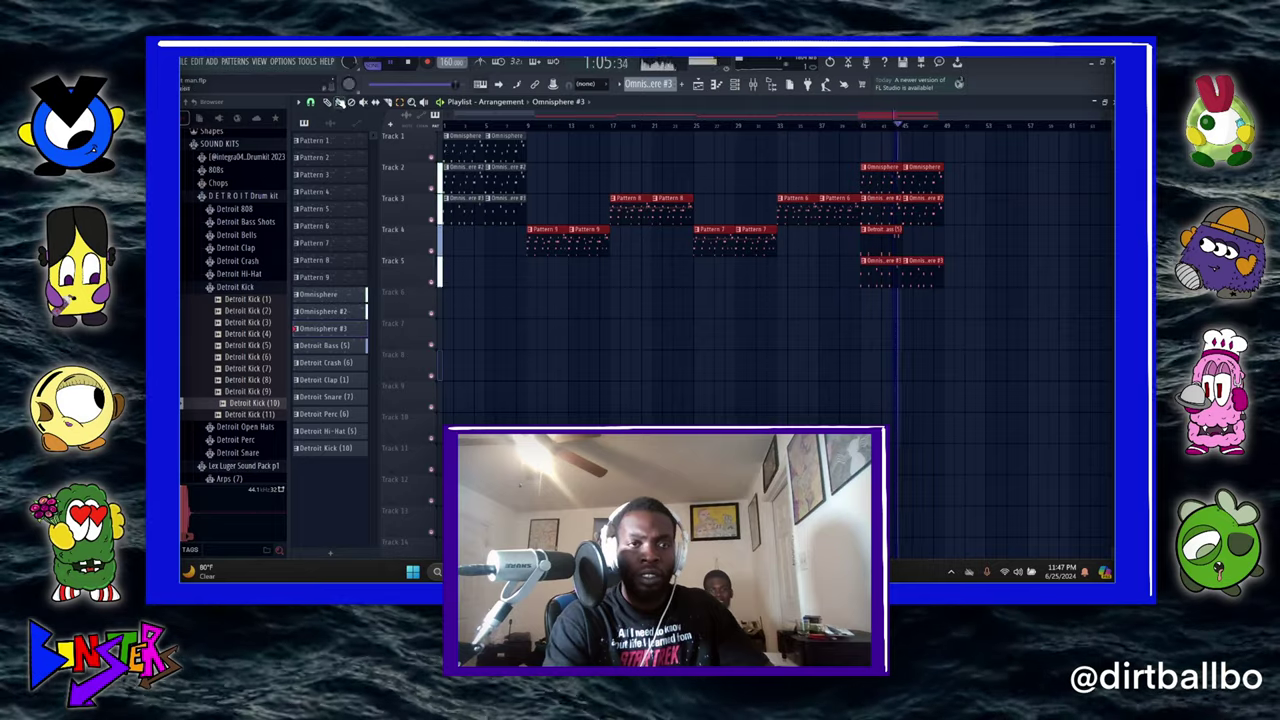
pyautogui.click(329, 103)
pyautogui.moveTo(555, 249)
pyautogui.mouseDown()
pyautogui.moveTo(966, 271)
pyautogui.moveTo(970, 243)
pyautogui.mouseUp()
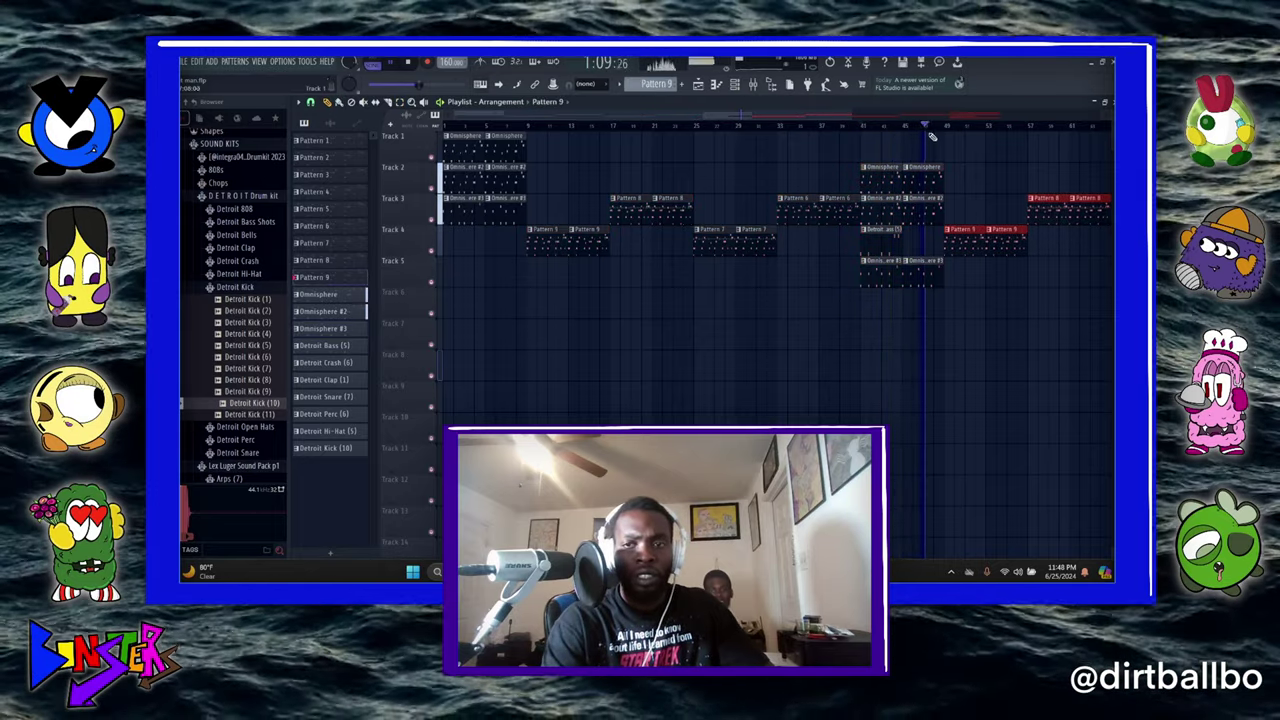
# - Duplicate the intro clips on Tracks 1 to 3 as an outro starting at bar 89
pyautogui.scroll(-3, 930, 135)
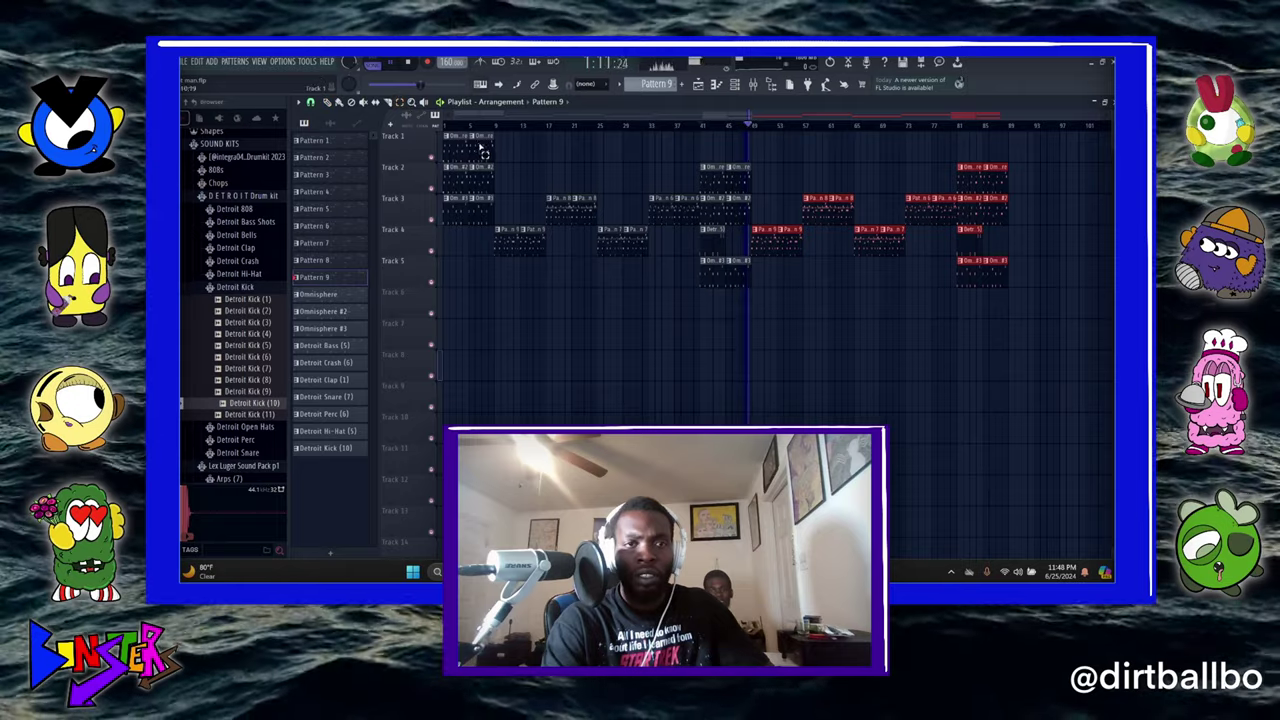
pyautogui.moveTo(484, 151); pyautogui.dragTo(452, 232)
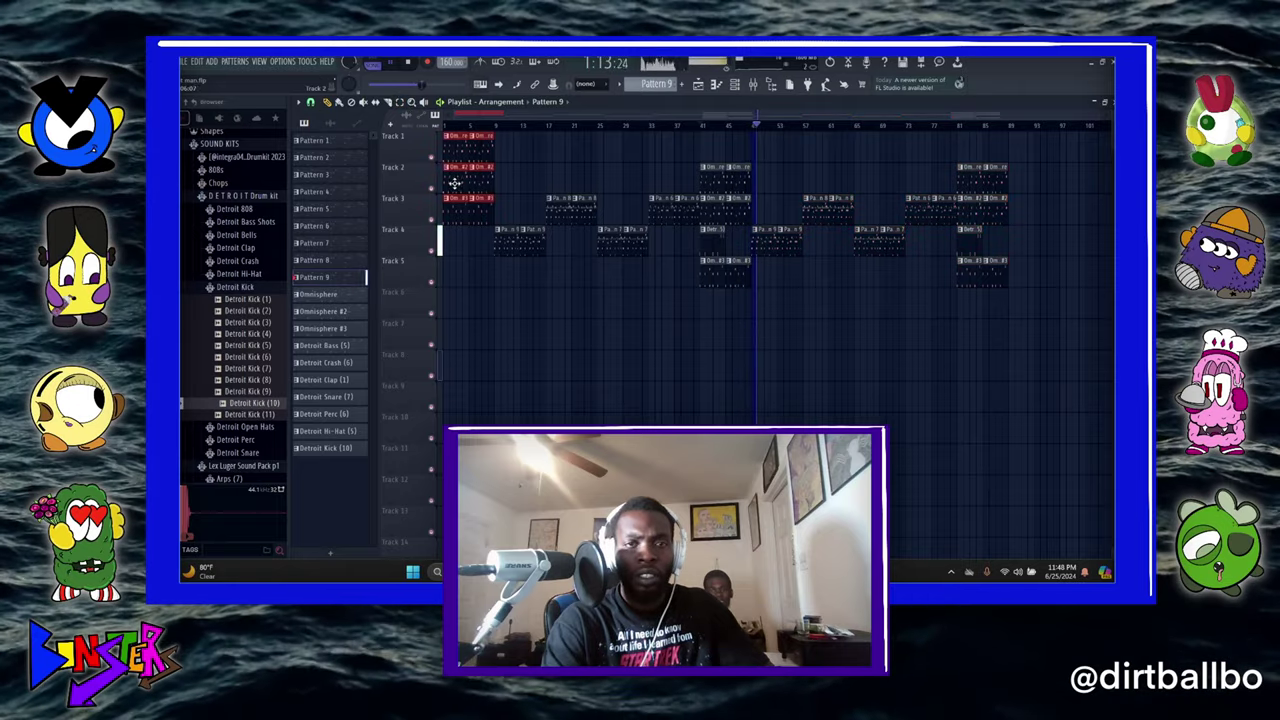
pyautogui.moveTo(455, 183); pyautogui.dragTo(1001, 209)
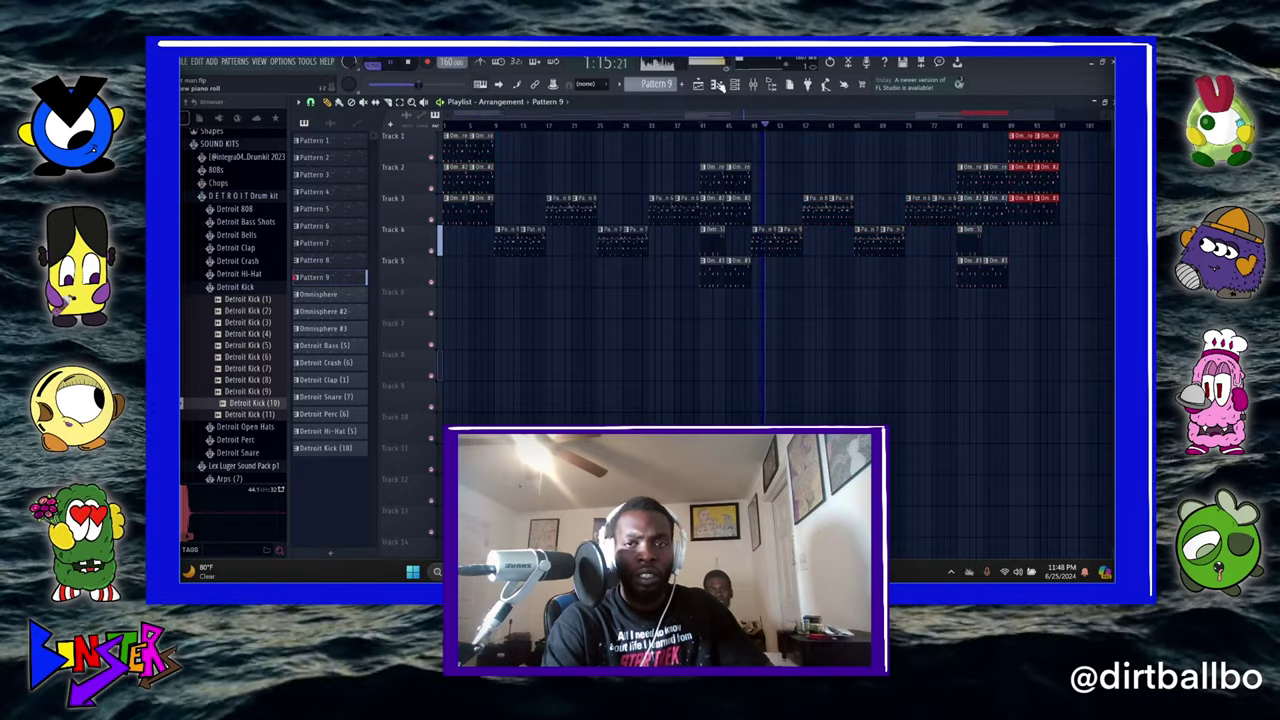
# - Lower the Omnisphere mixer track's volume and reset the volume fader of Omnisphere #3
pyautogui.click(734, 86)
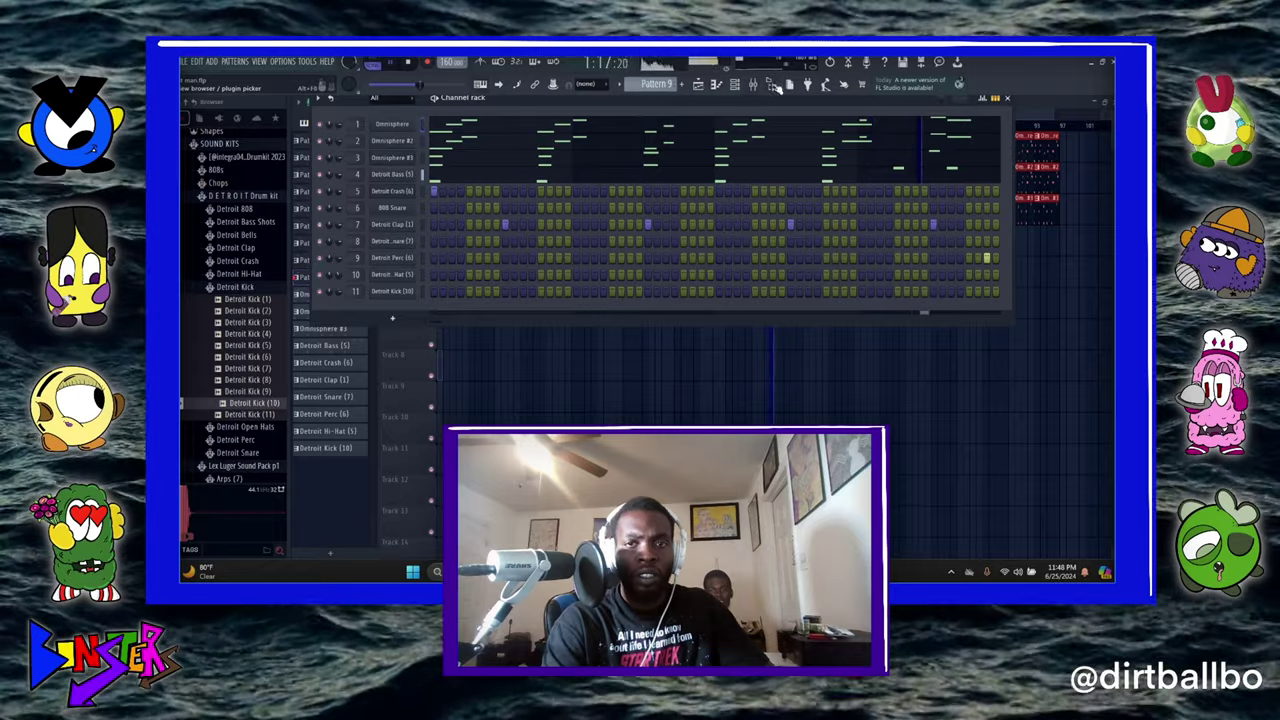
pyautogui.click(776, 86)
pyautogui.click(753, 85)
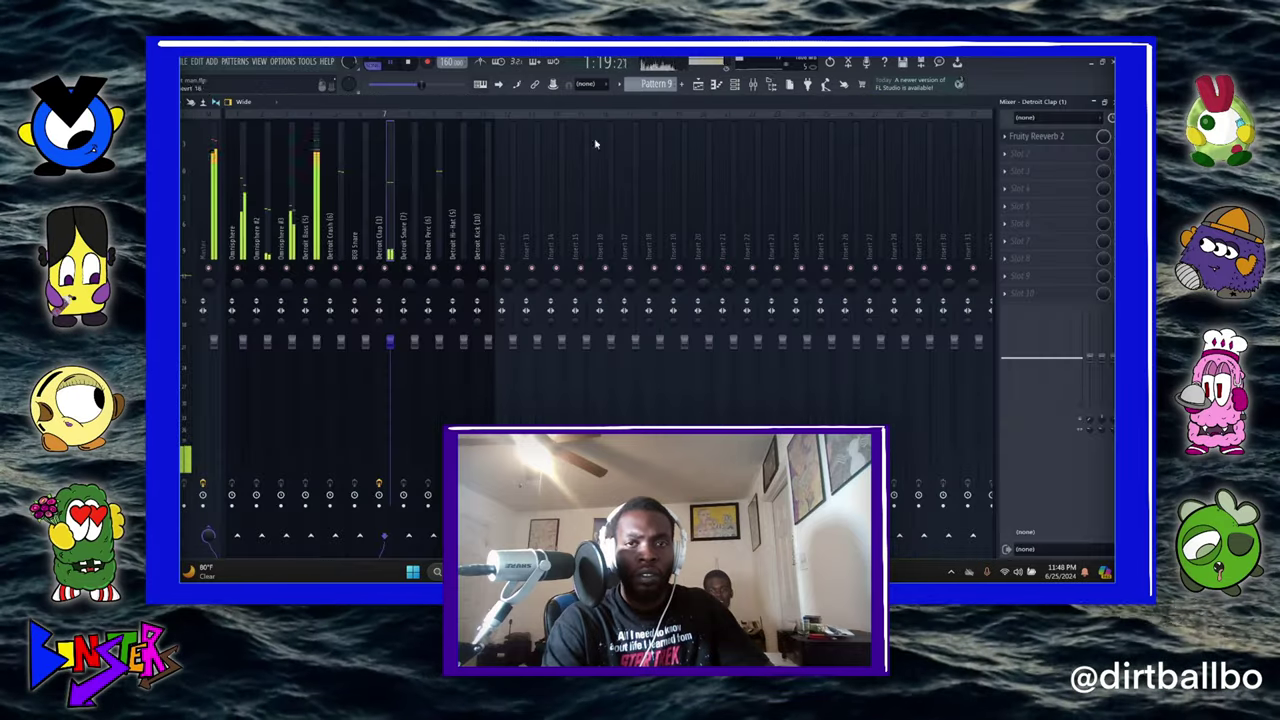
pyautogui.click(242, 345)
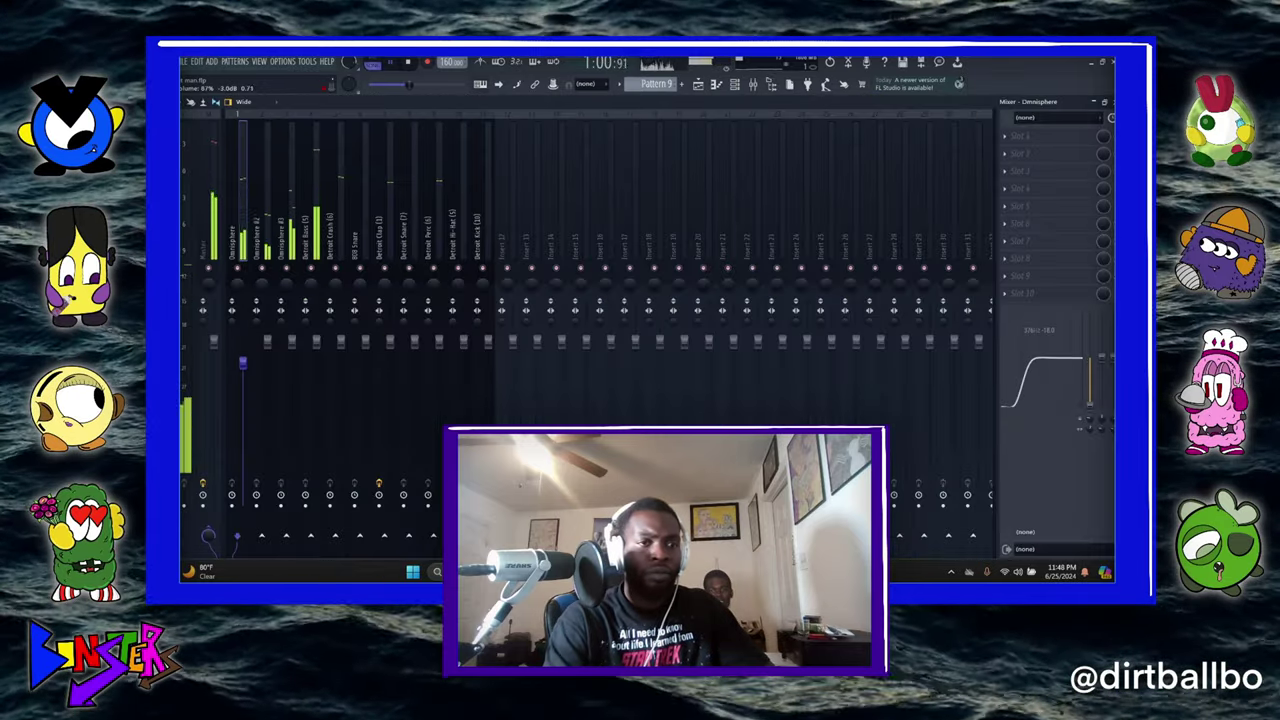
pyautogui.click(296, 346)
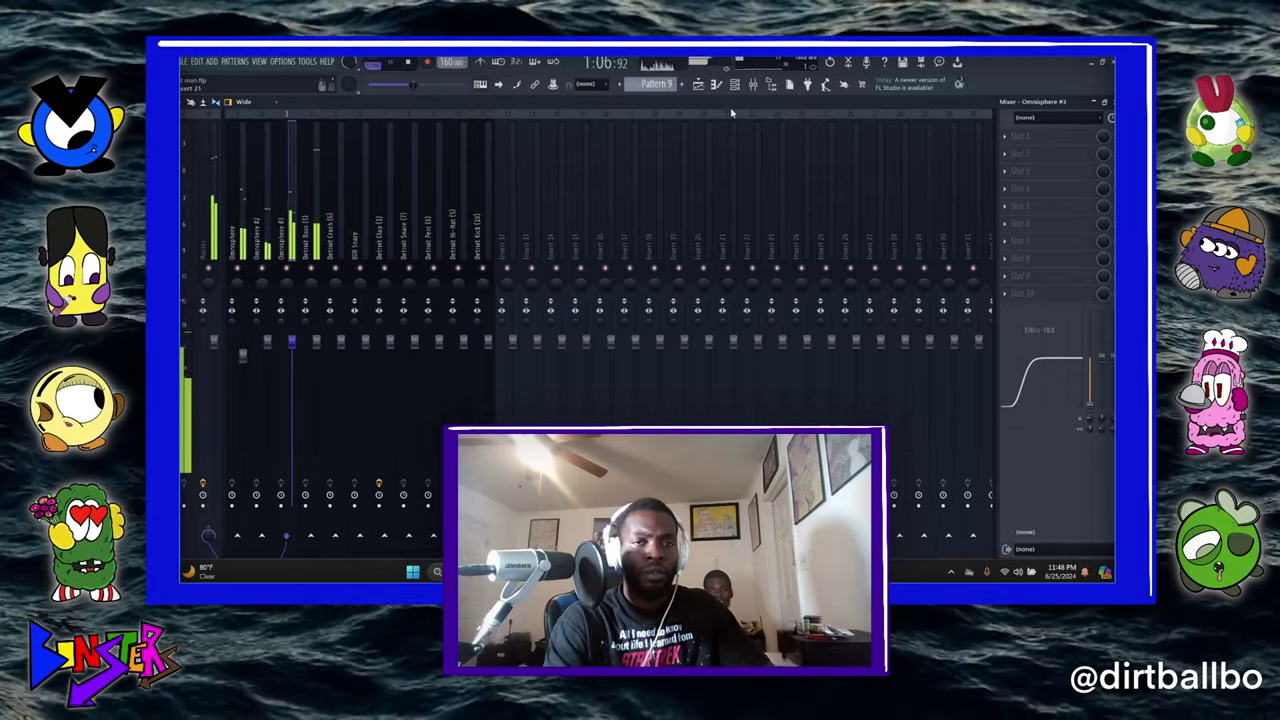
pyautogui.rightClick(291, 343)
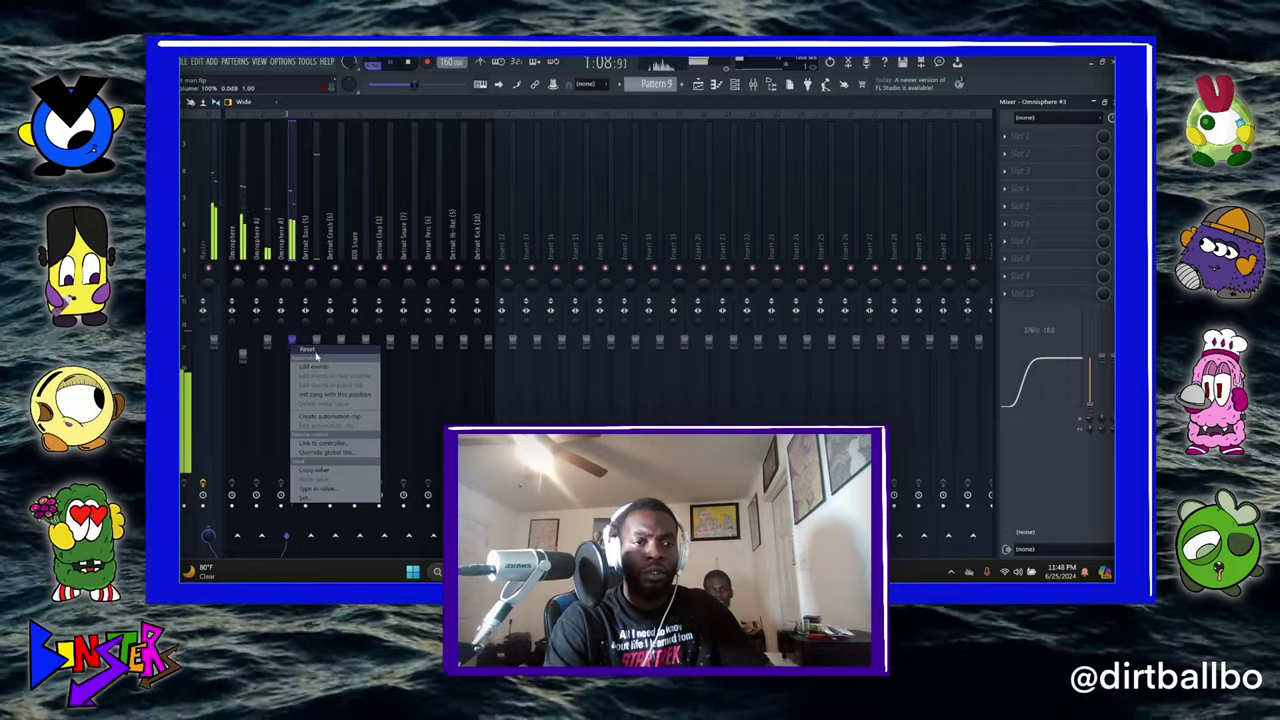
pyautogui.click(311, 351)
pyautogui.click(757, 86)
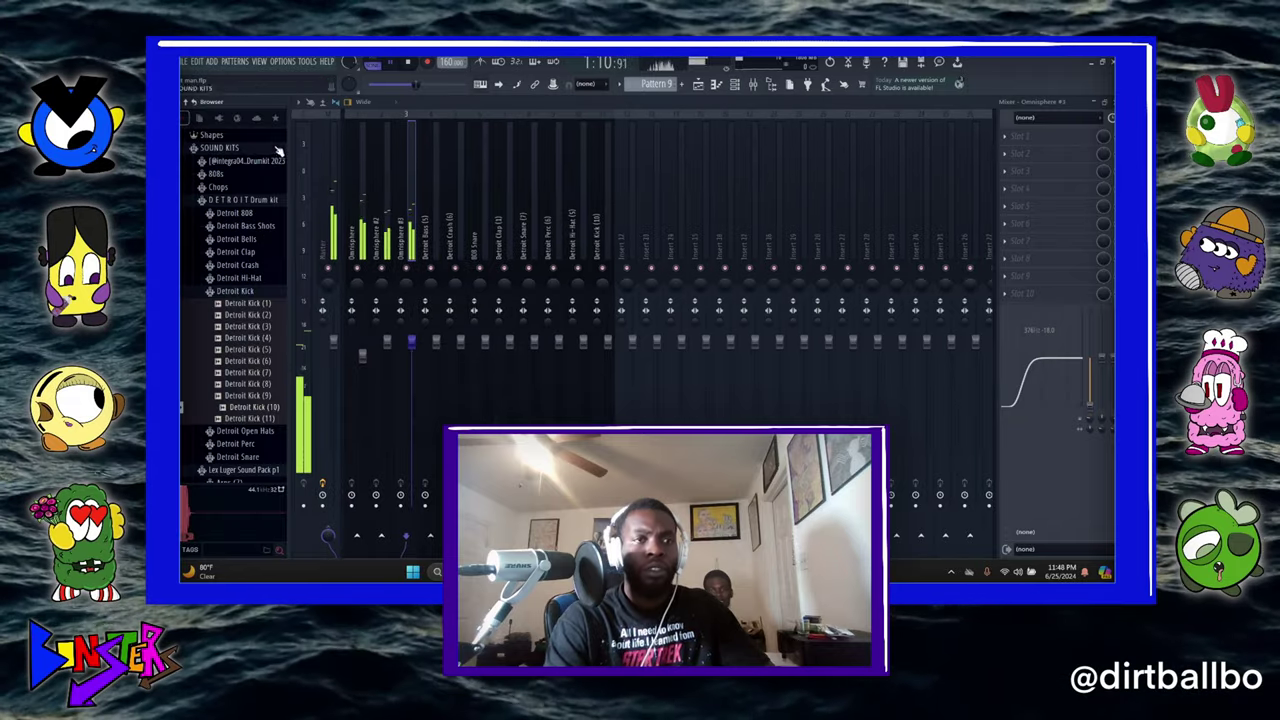
# - Add the starred Mr.808 (2) sample to Track 6 at bar 1 and turn on Normalize for it
pyautogui.click(276, 119)
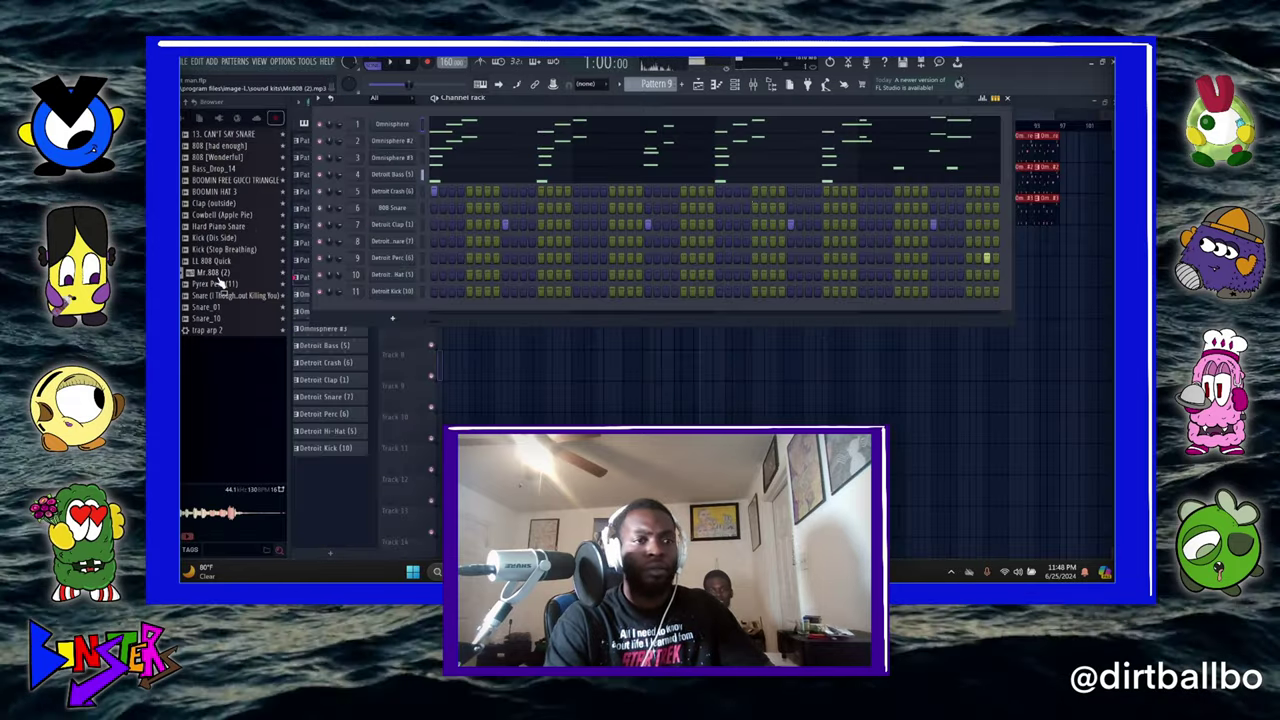
pyautogui.moveTo(216, 274); pyautogui.dragTo(447, 293)
pyautogui.doubleClick(466, 305)
pyautogui.click(540, 311)
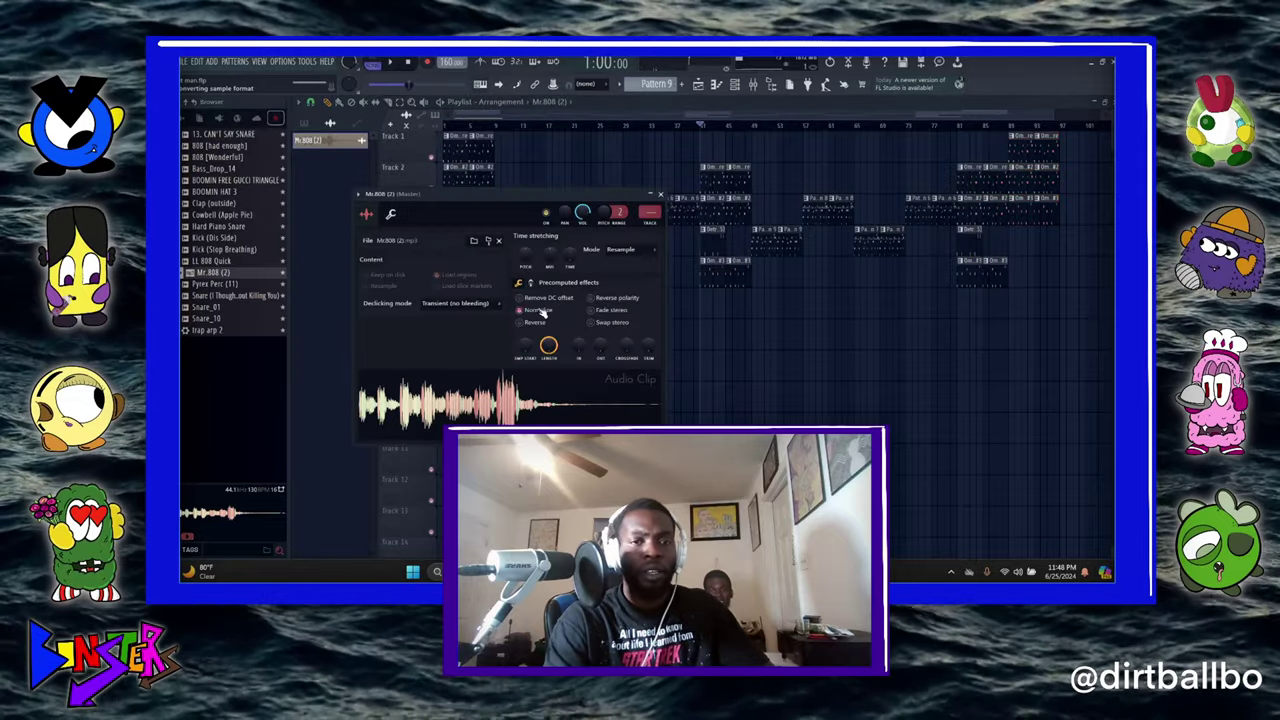
# - Route the Mr.808 (2) clip to free mixer track 12 and load the Dilbo 3rd mixer preset on that track
pyautogui.click(359, 195)
pyautogui.click(543, 227)
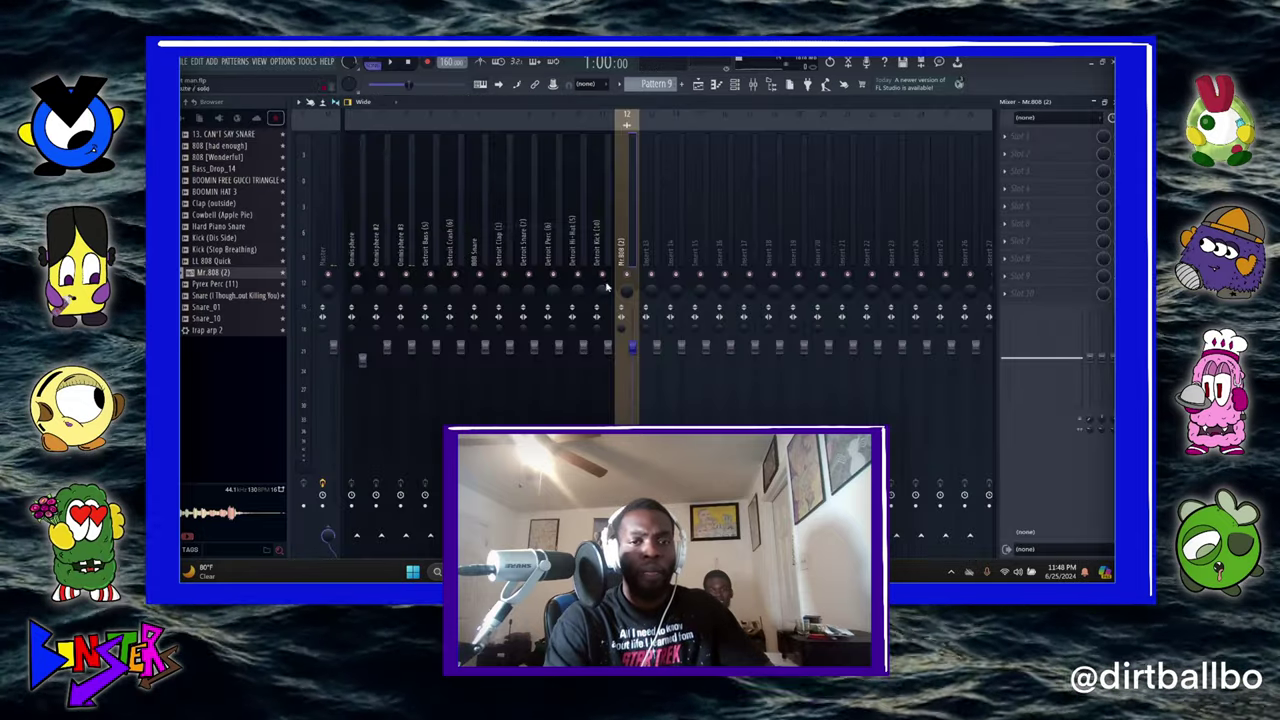
pyautogui.rightClick(642, 252)
pyautogui.moveTo(700, 173)
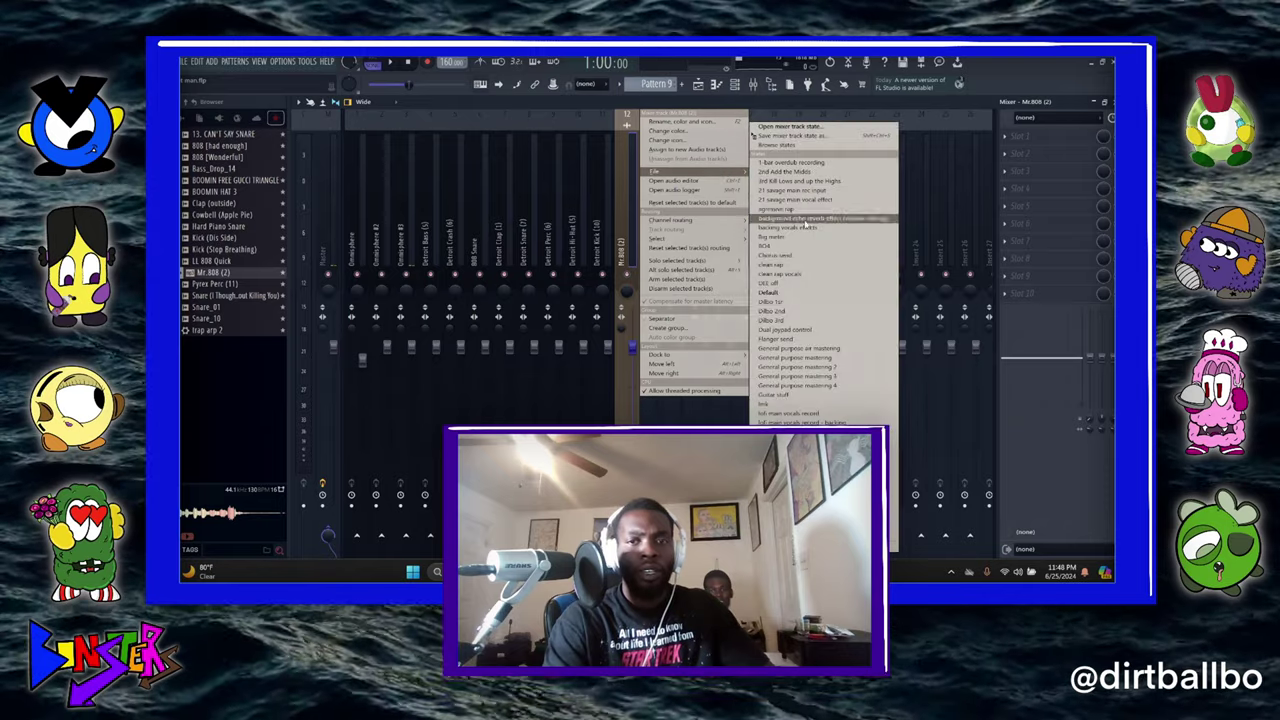
pyautogui.click(785, 320)
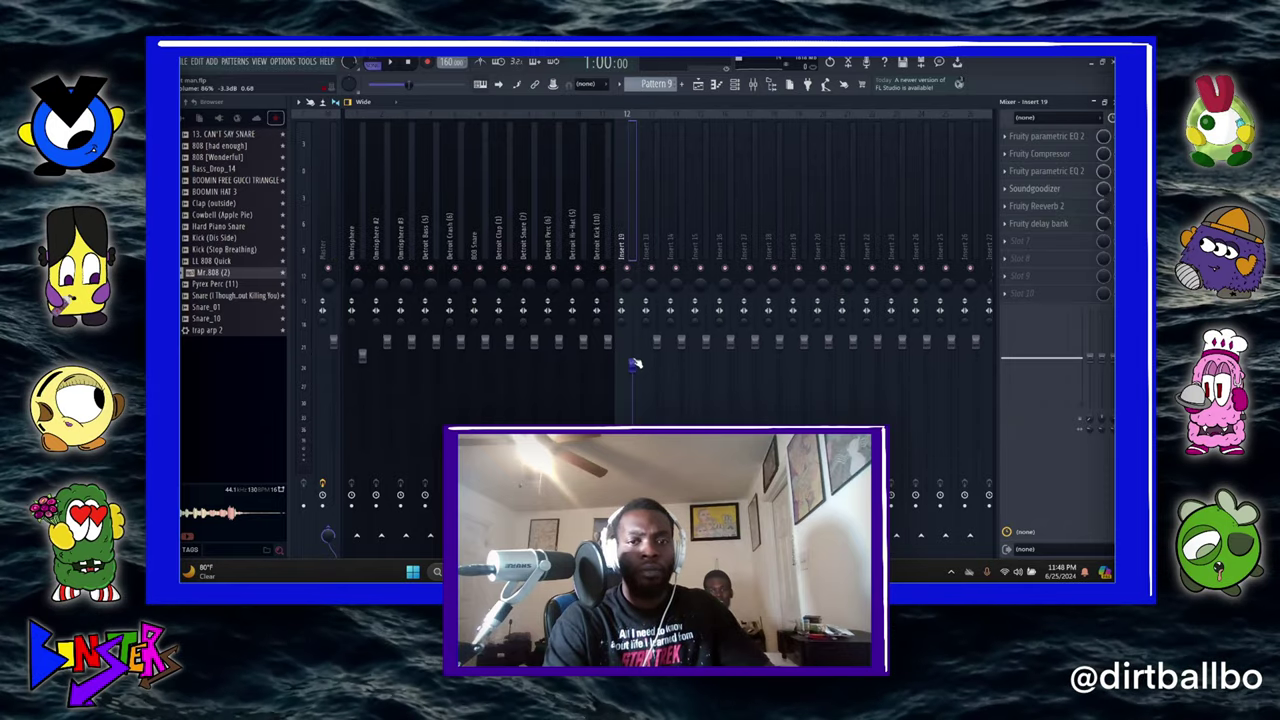
pyautogui.click(1113, 102)
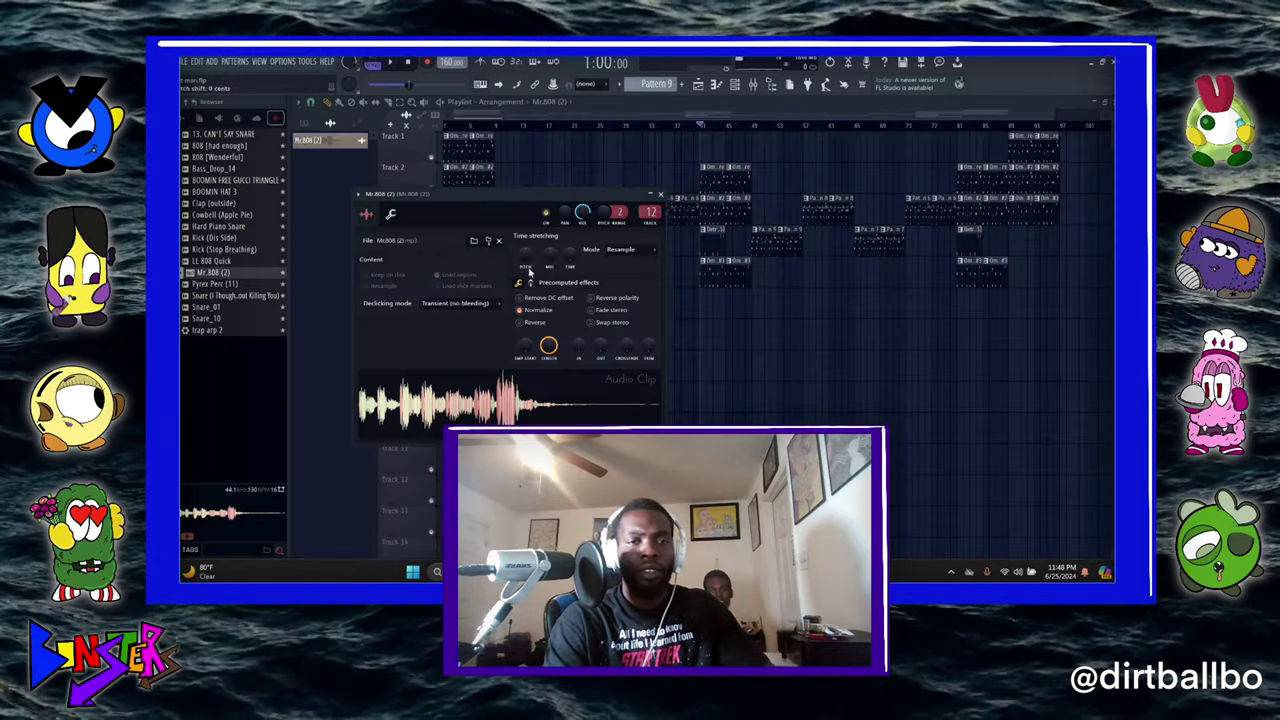
pyautogui.click(660, 193)
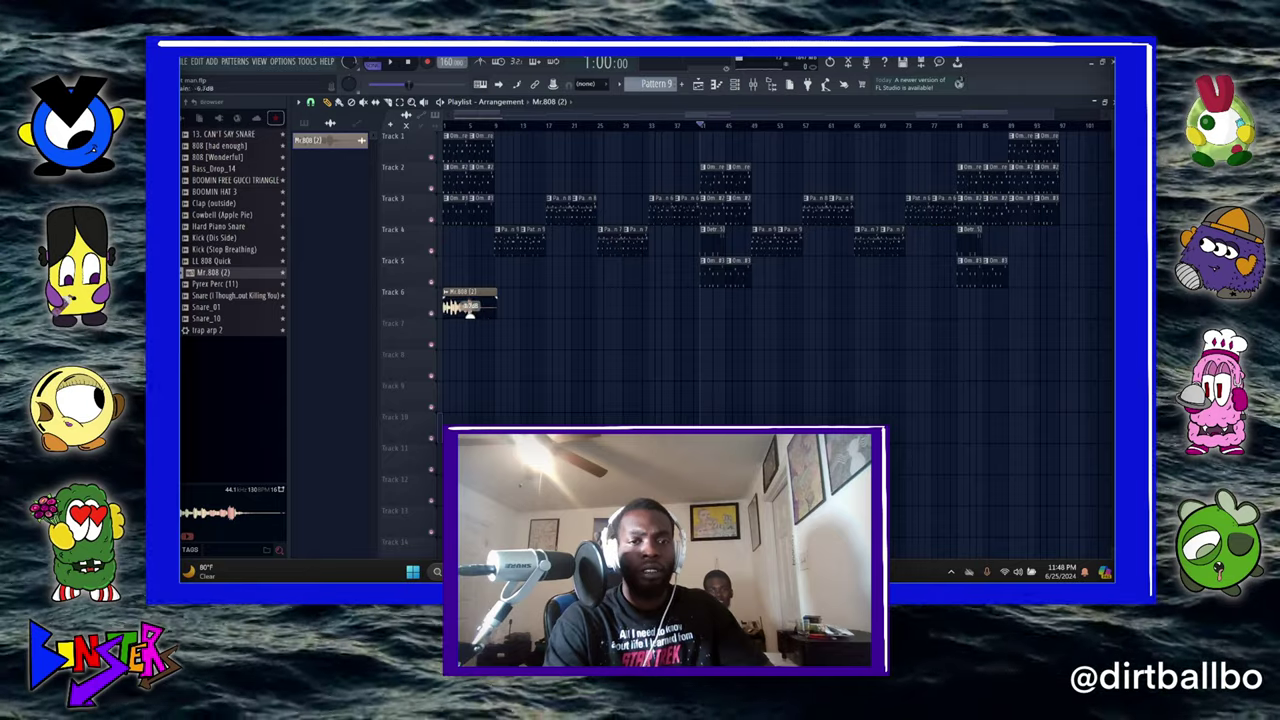
# - Play the song from the start, place a second Mr.808 (2) clip on Track 6 at bar 89, and save the project
pyautogui.press('space')
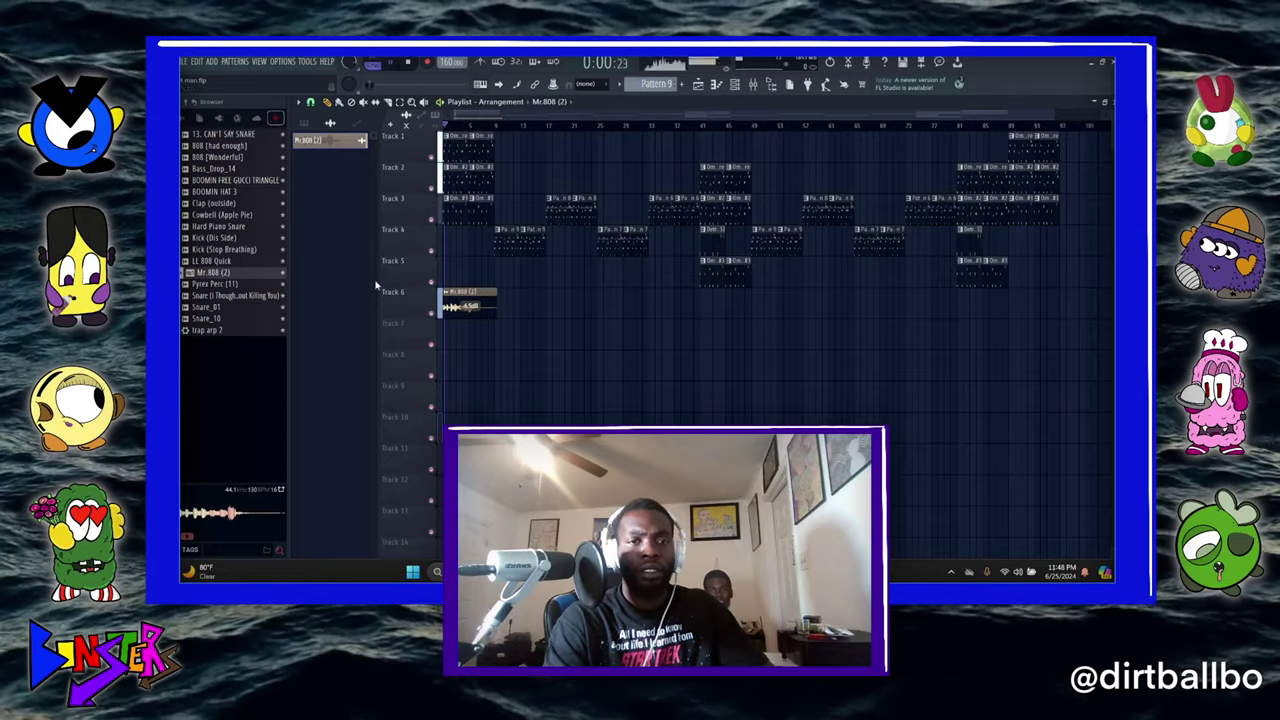
pyautogui.click(1011, 312)
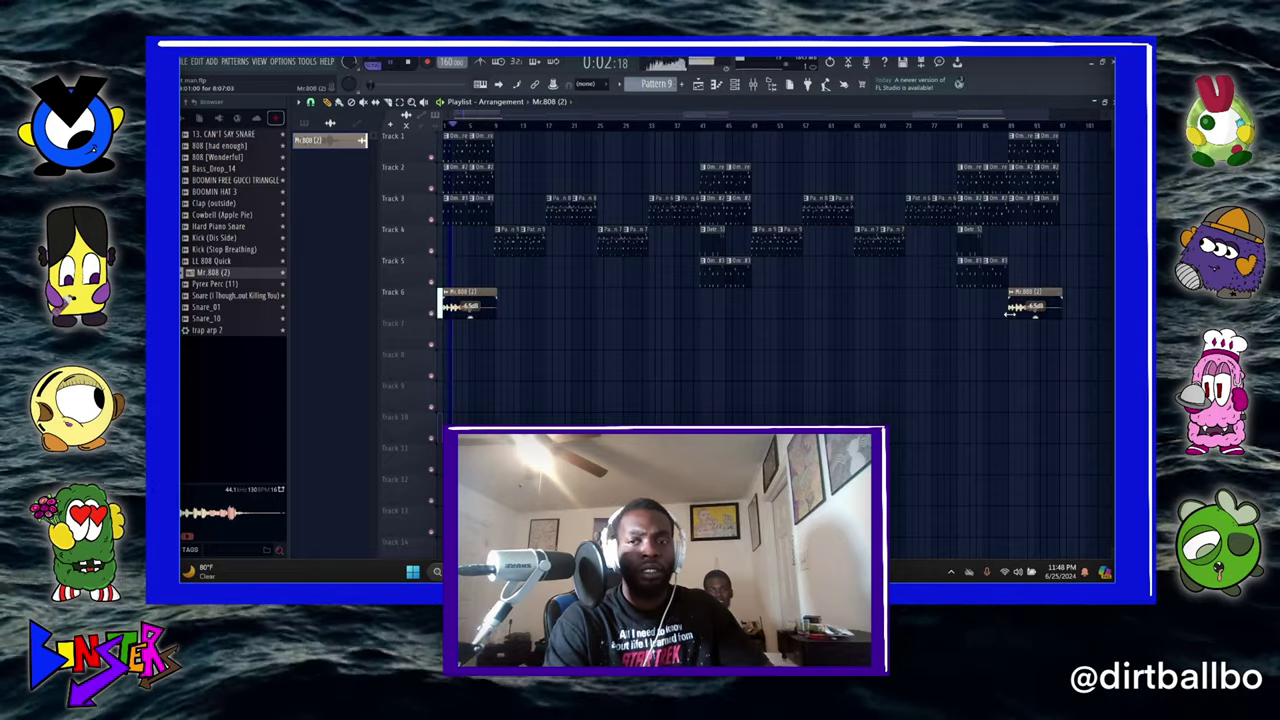
pyautogui.press('space')
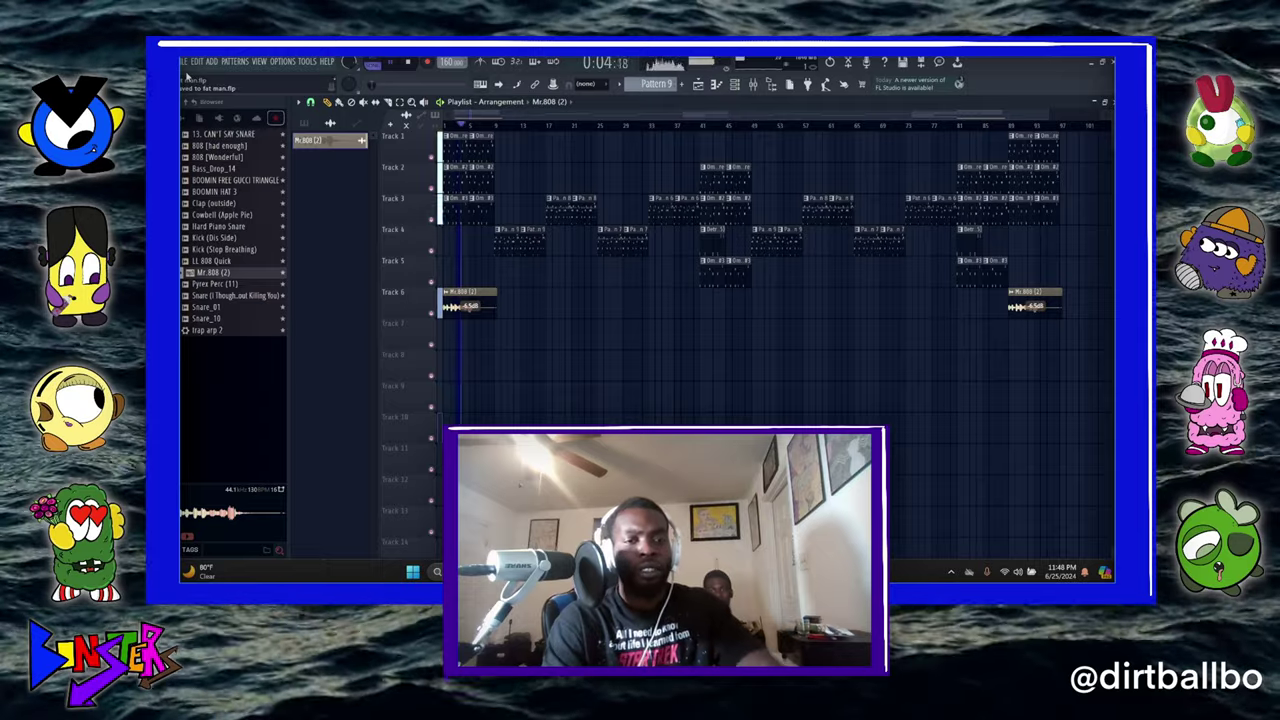
pyautogui.click(185, 62)
pyautogui.moveTo(210, 167)
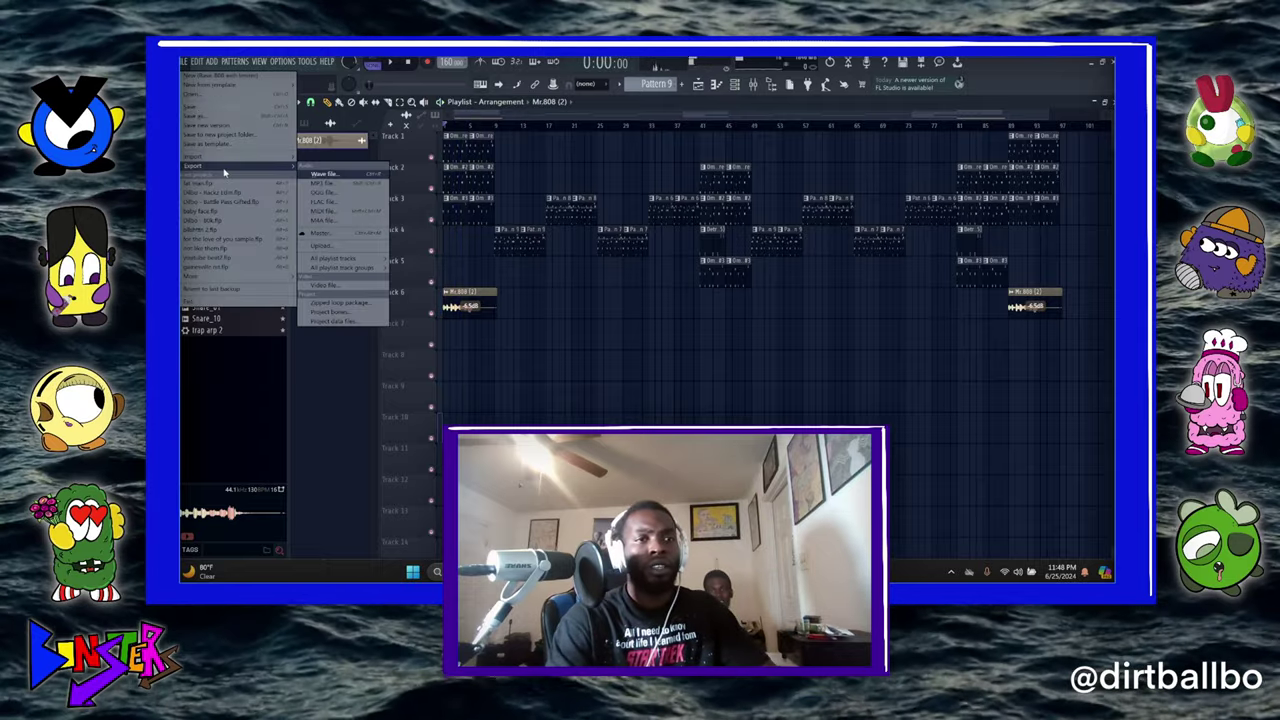
pyautogui.click(330, 188)
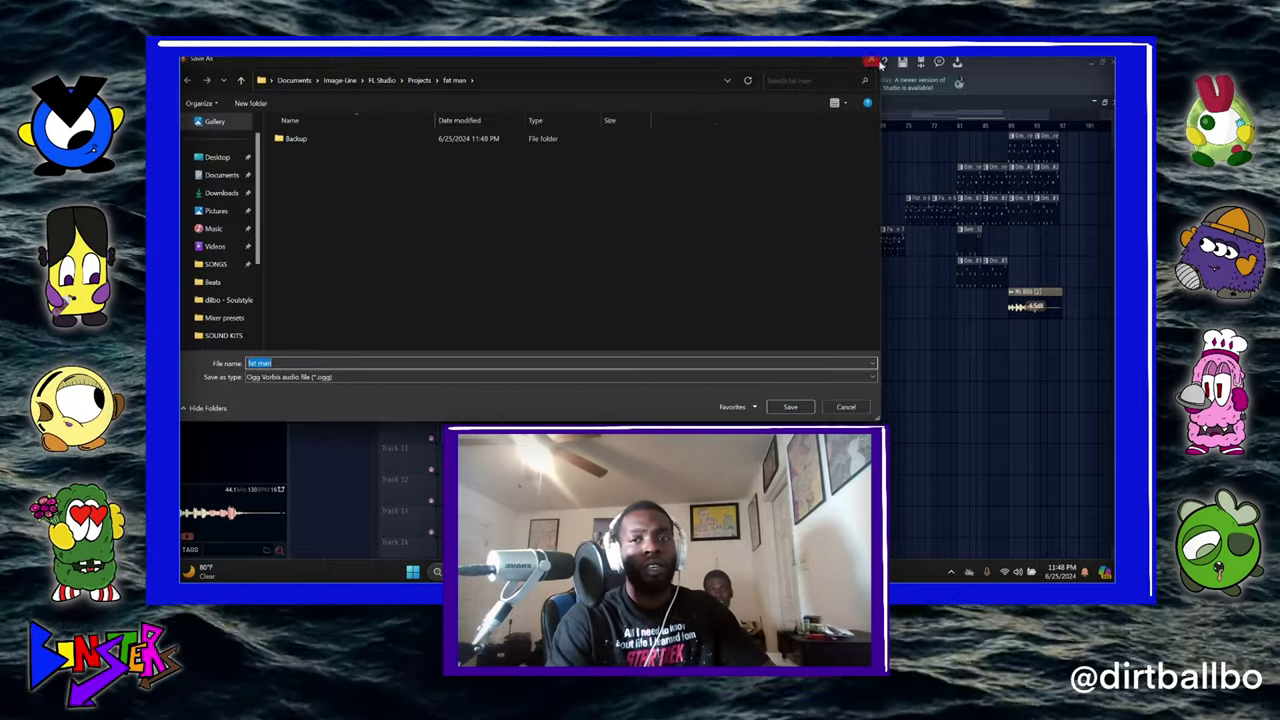
pyautogui.click(870, 61)
# - Export the song as an MP3 file named fat man into the Beats folder
pyautogui.click(185, 62)
pyautogui.moveTo(240, 167)
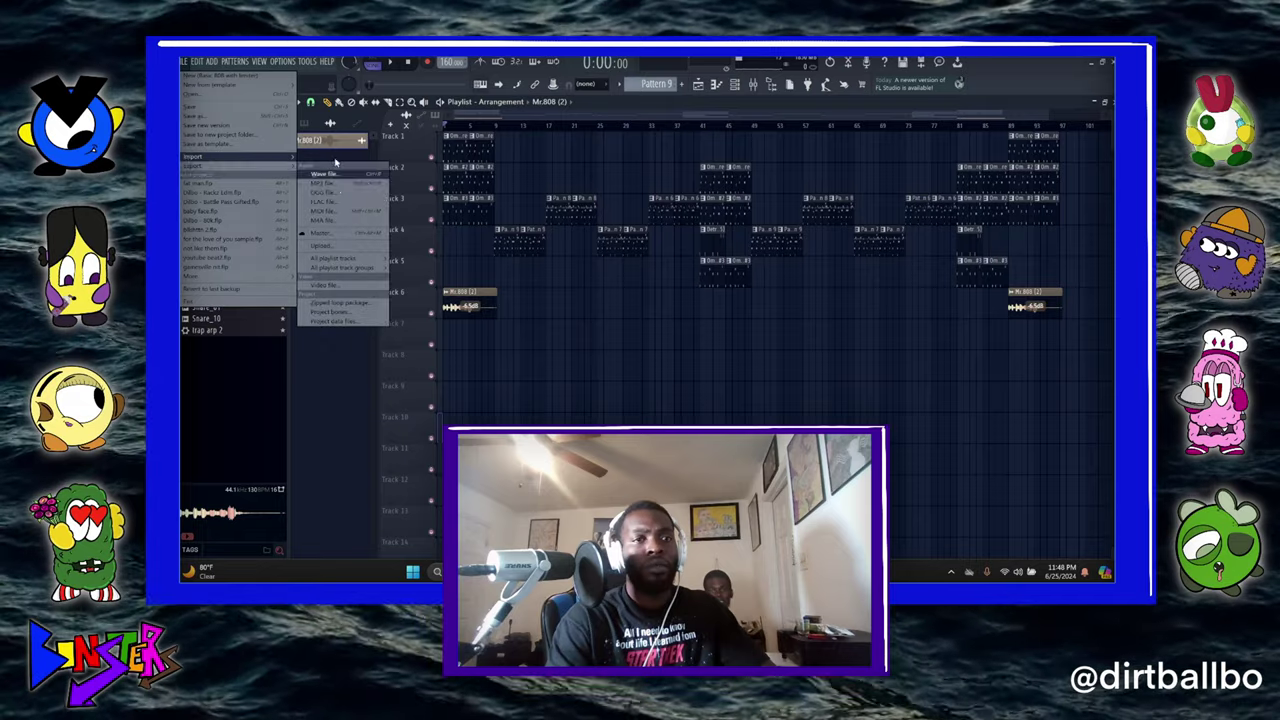
pyautogui.click(338, 182)
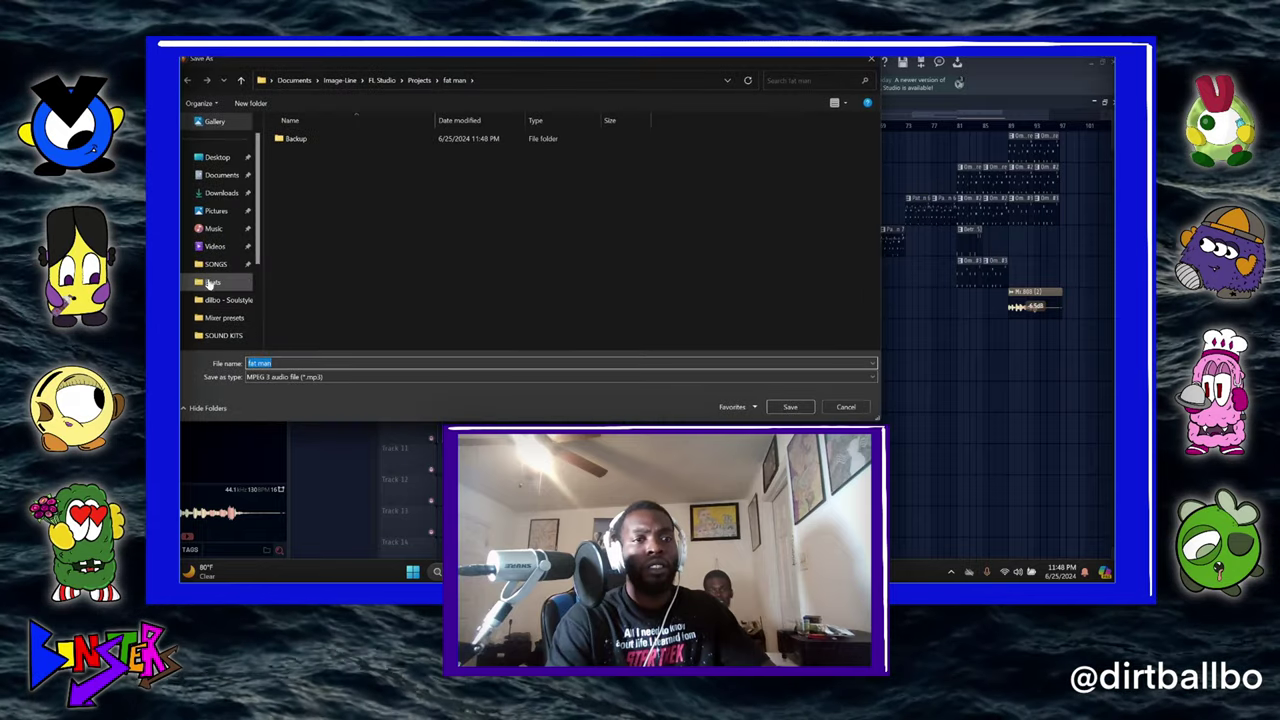
pyautogui.click(211, 284)
pyautogui.click(800, 407)
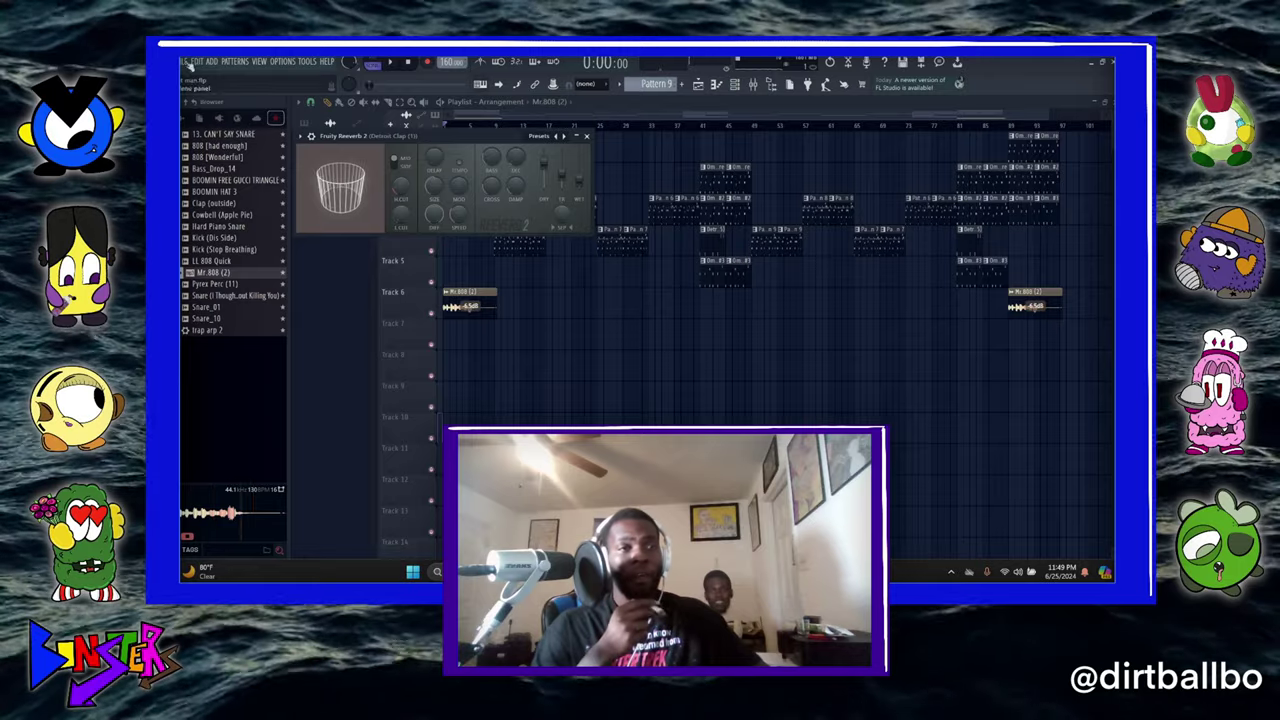
# - Start a new empty project from a template
pyautogui.click(190, 65)
pyautogui.click(190, 65)
pyautogui.click(190, 65)
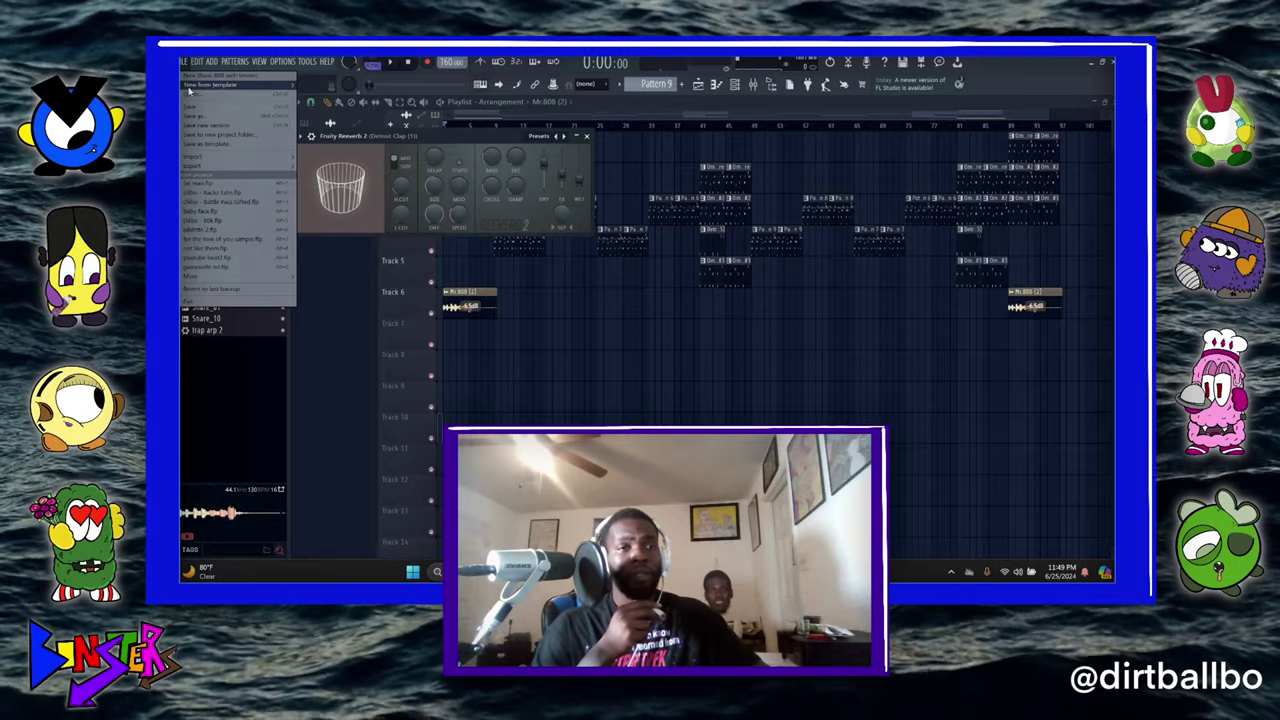
pyautogui.moveTo(190, 87)
pyautogui.moveTo(325, 95)
pyautogui.click(517, 292)
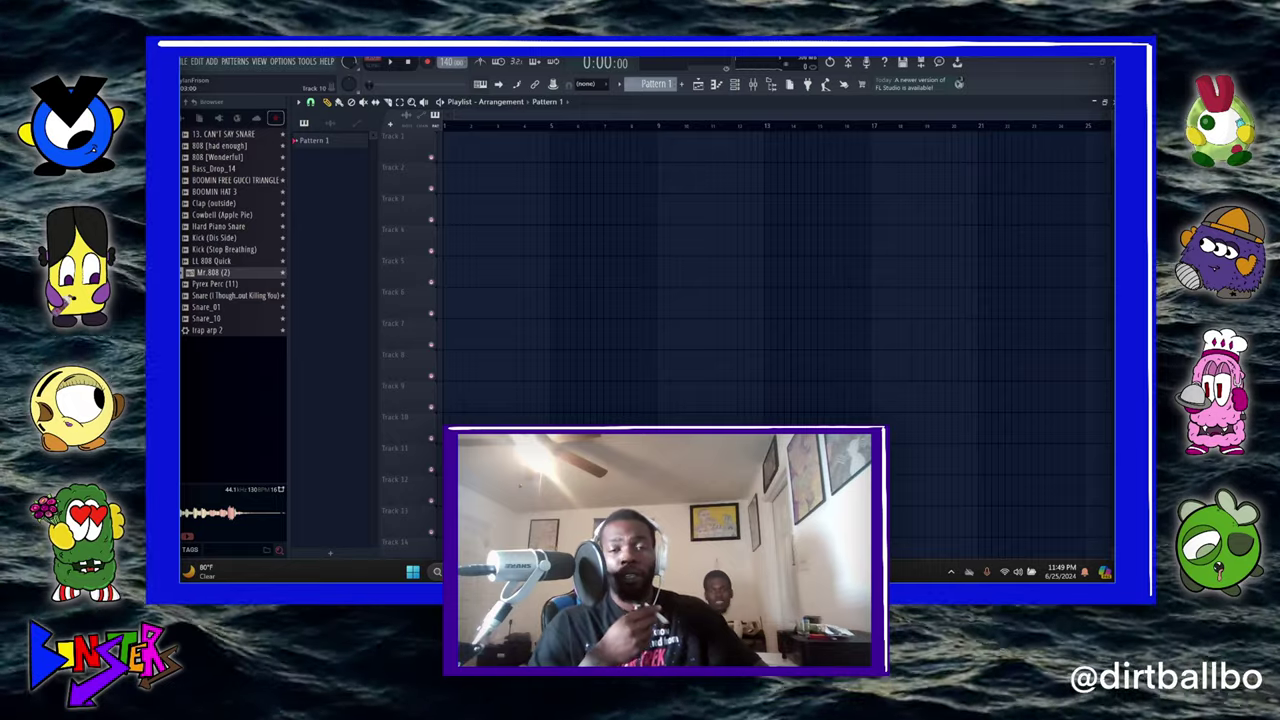
# - Bring the exported fat man file from the Beats folder in File Explorer into the playlist on Track 1 at bar 1
pyautogui.press('super+e')
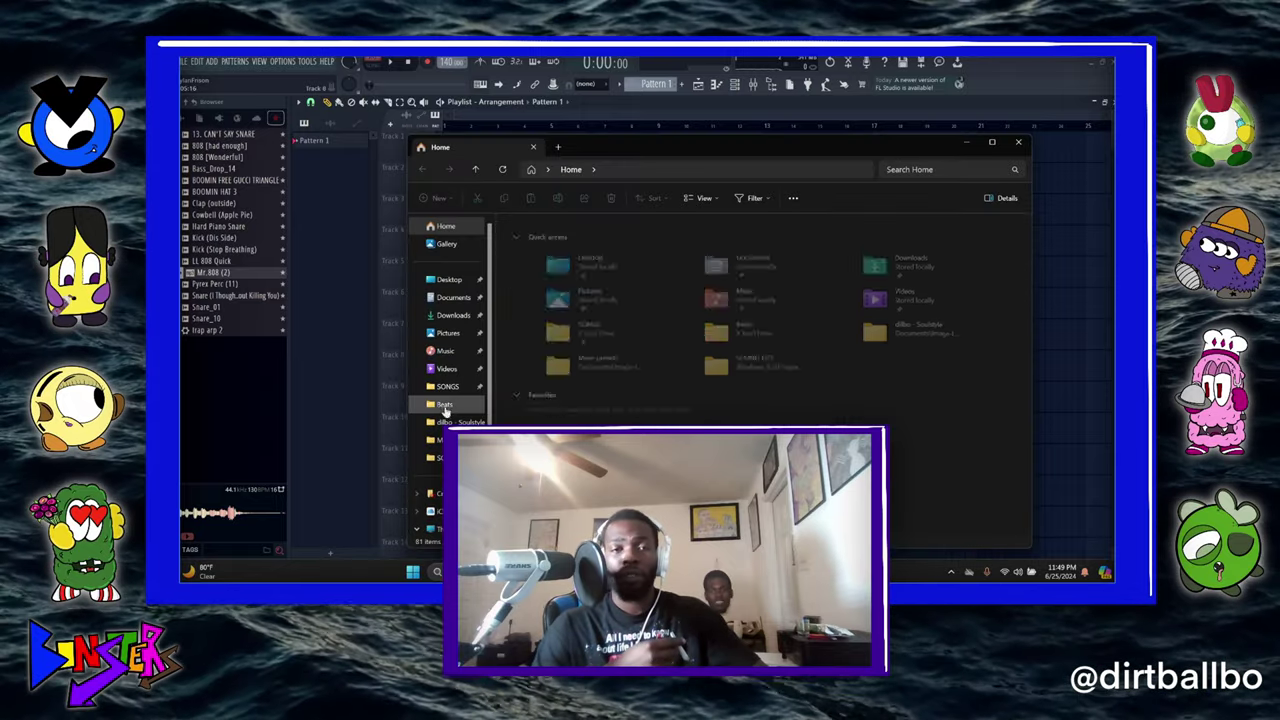
pyautogui.click(445, 404)
pyautogui.moveTo(533, 242); pyautogui.dragTo(283, 106)
pyautogui.scroll(-5, 484, 129)
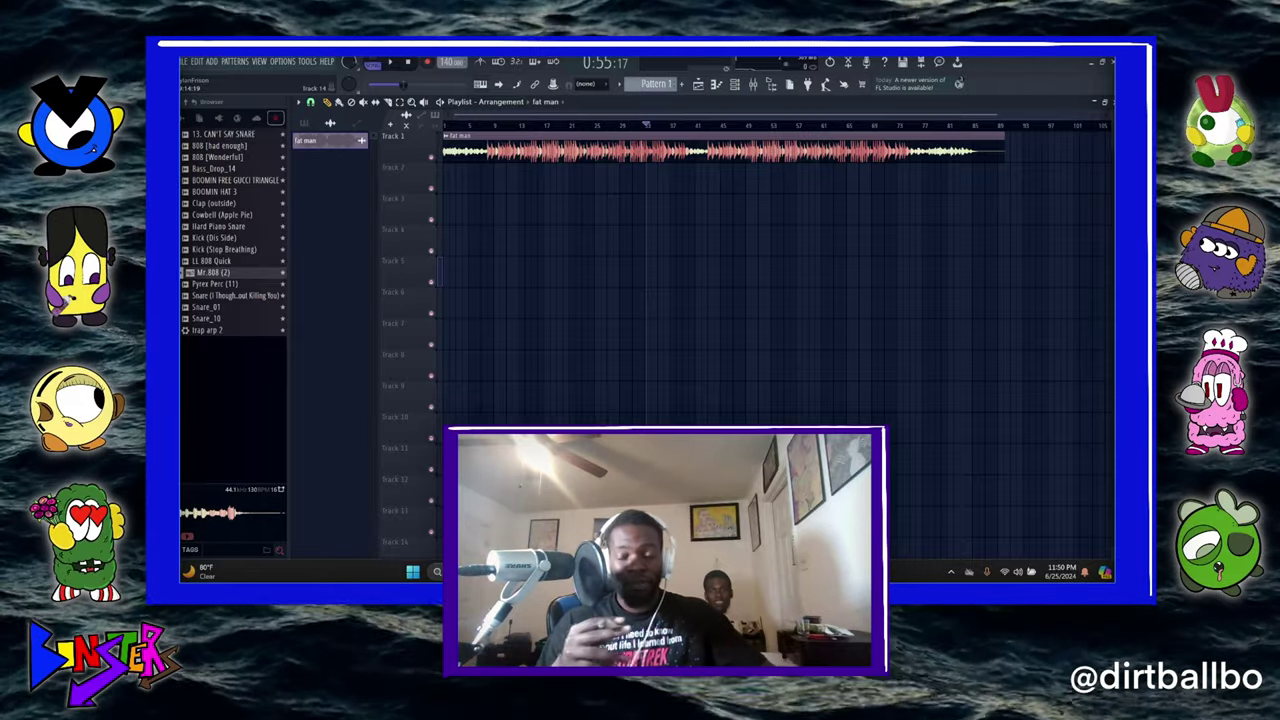
pyautogui.hotkey('alt', 'Tab')
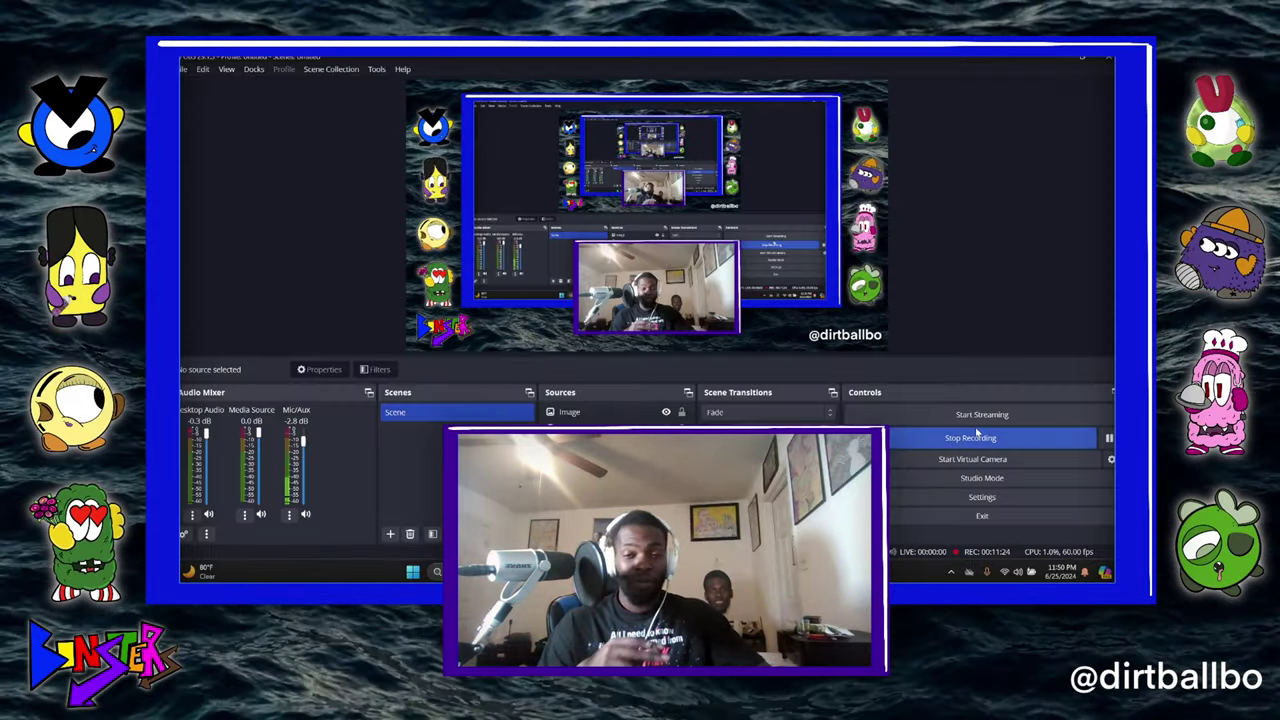